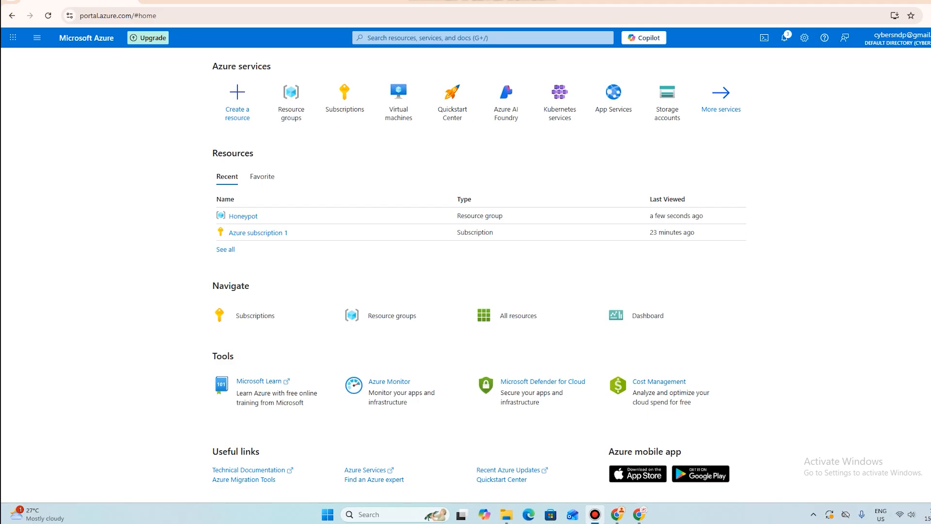
Compare the Azure free account and pay-as-you-go options on the Azure account page
left_click(320, 1)
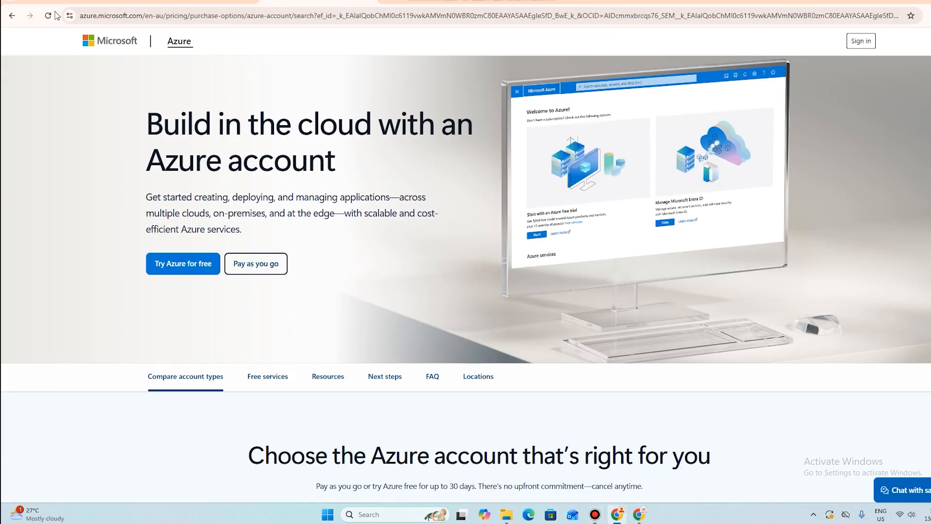
scroll(168, 295, "down", 6)
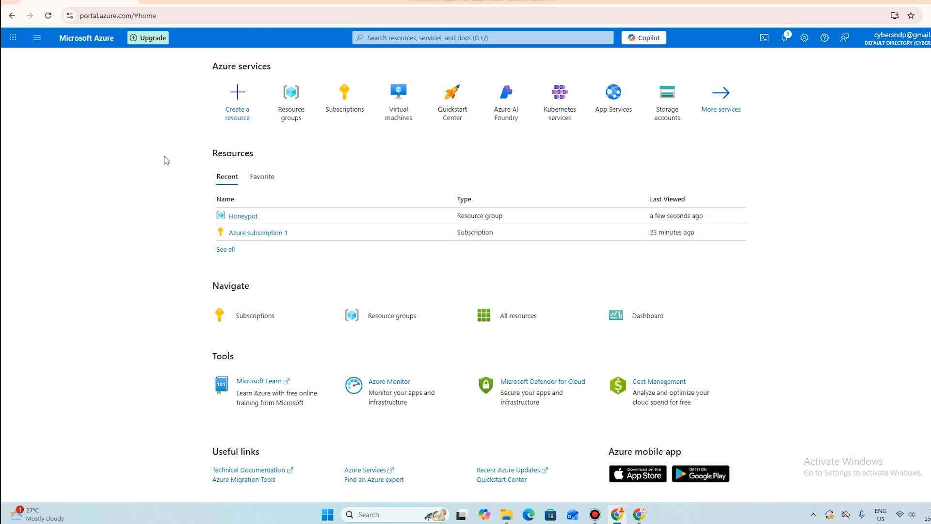
left_click(153, 38)
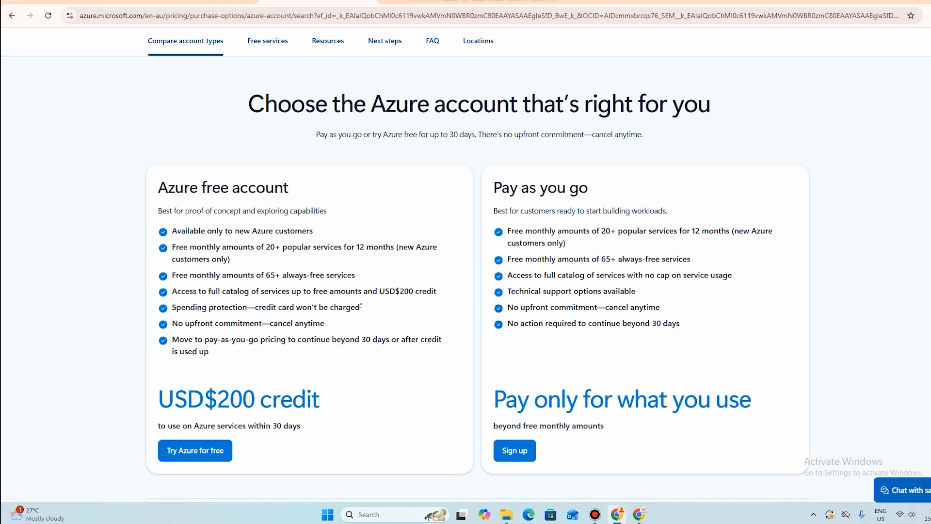
Examine the scope-levels diagram of management groups, subscriptions, resource groups and resources alongside the Azure portal home page
left_click(194, 1)
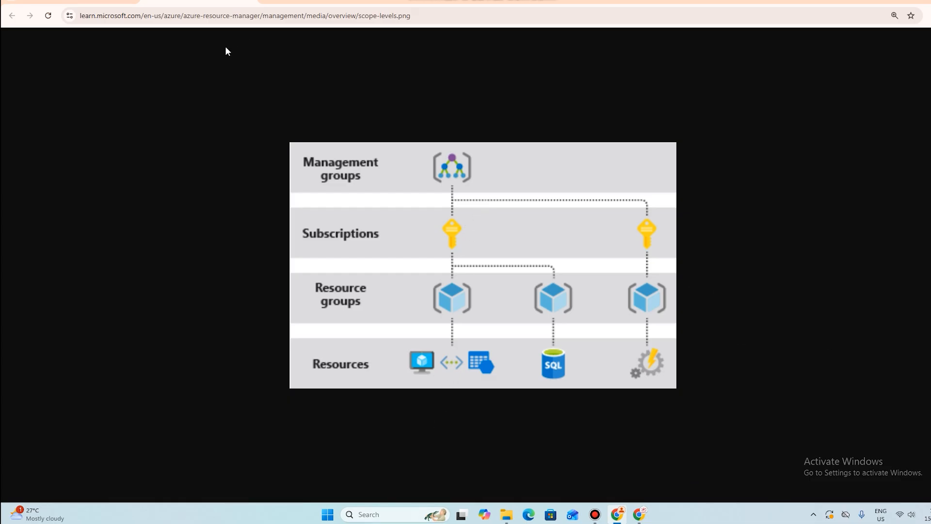
left_click(82, 1)
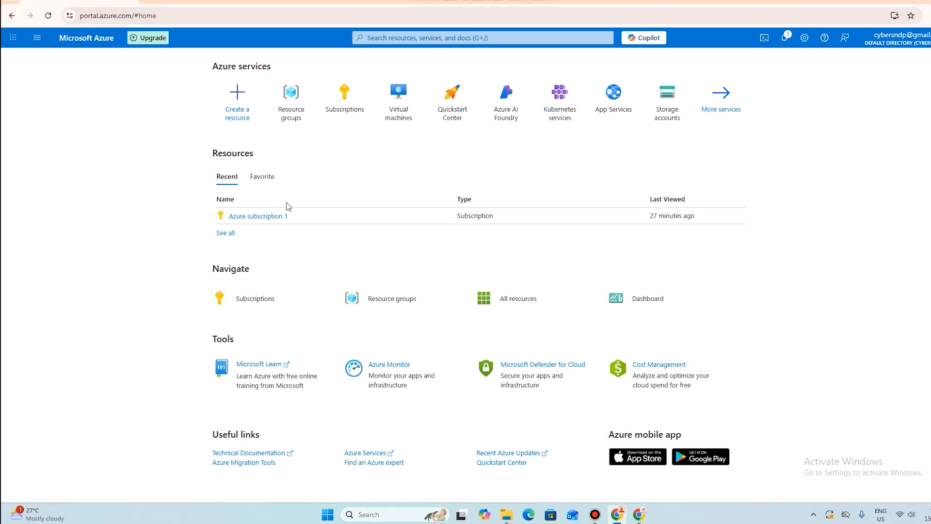
left_click(192, 2)
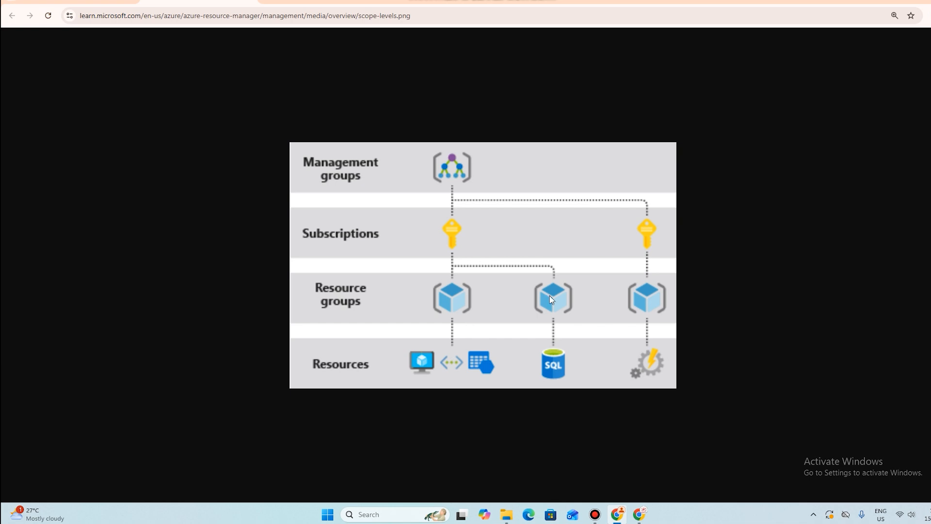
left_click(97, 1)
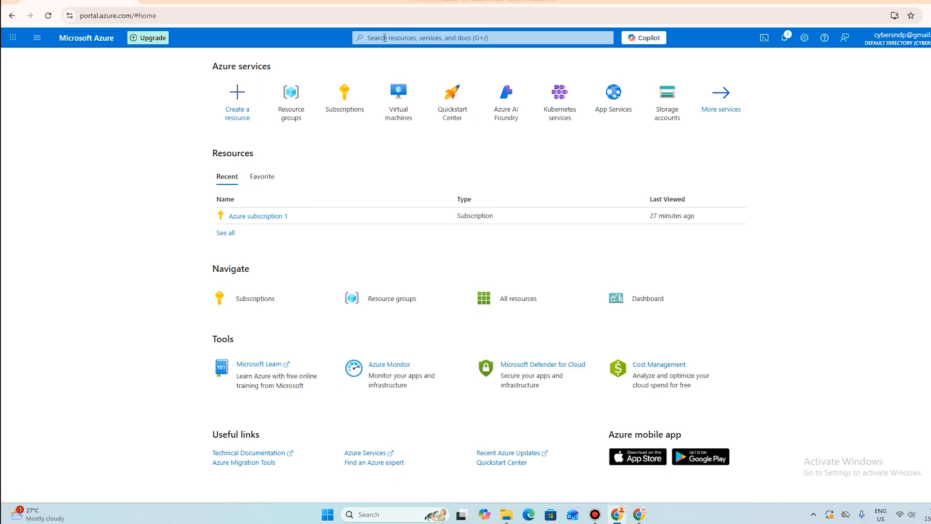
Start a new resource group named Honeypot under Azure subscription 1, keeping the region (Asia Pacific) Australia Southeast
left_click(292, 116)
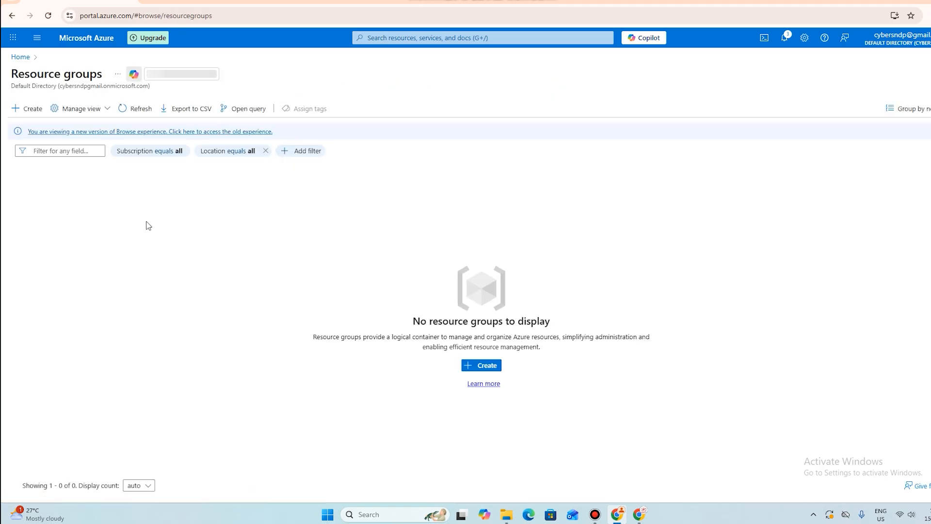
left_click(22, 108)
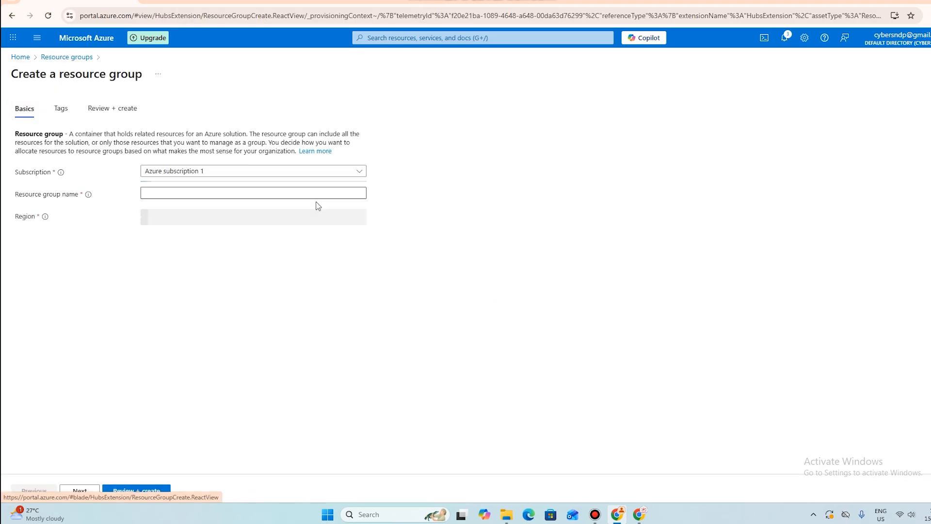
left_click(187, 172)
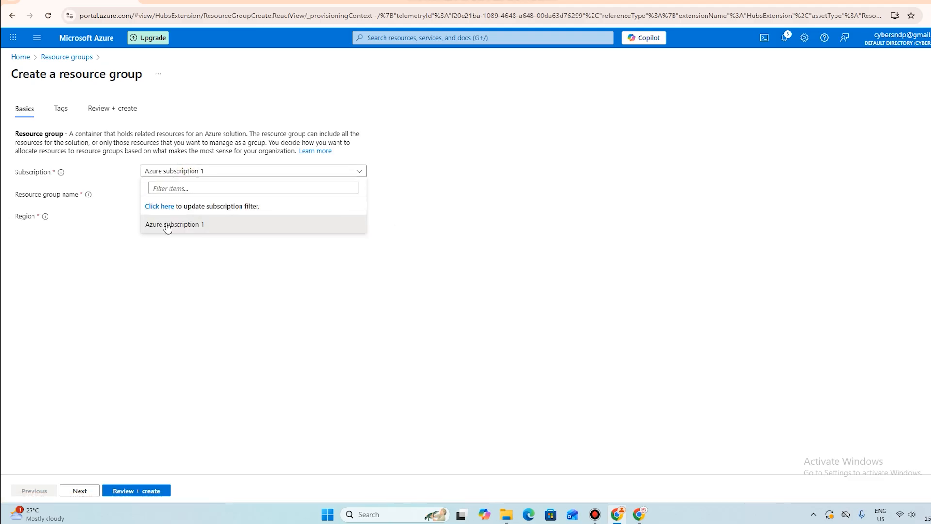
left_click(168, 226)
left_click(178, 193)
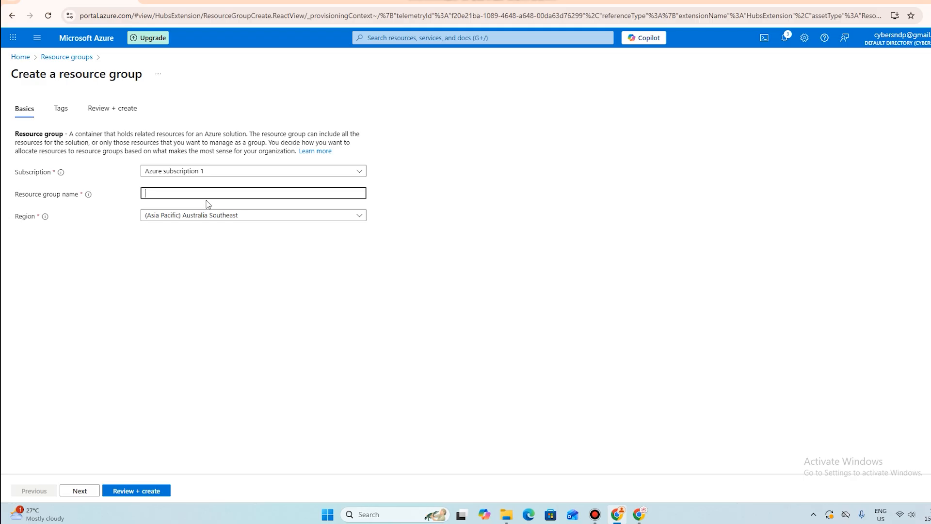
type("Honeypot")
left_click(216, 221)
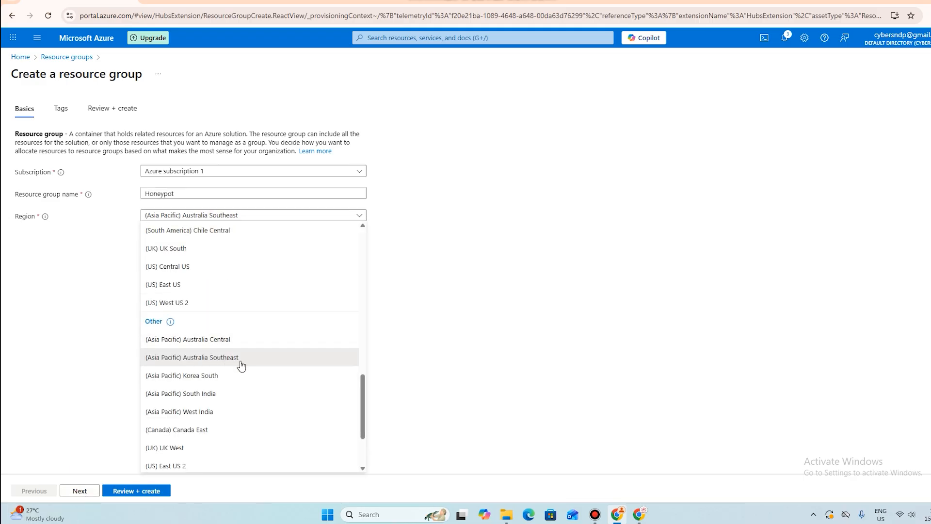
left_click(459, 341)
Leave the resource group's tags empty and create the group from the review page
left_click(81, 491)
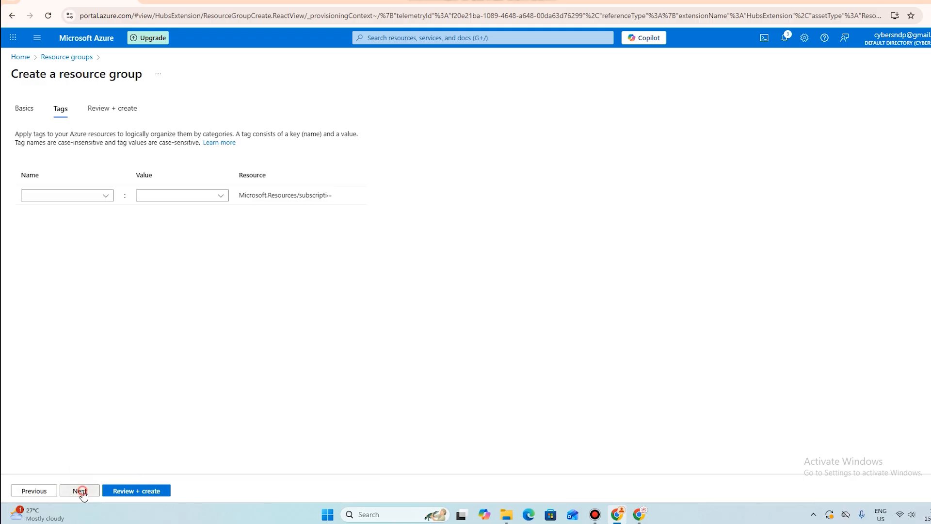
left_click(81, 491)
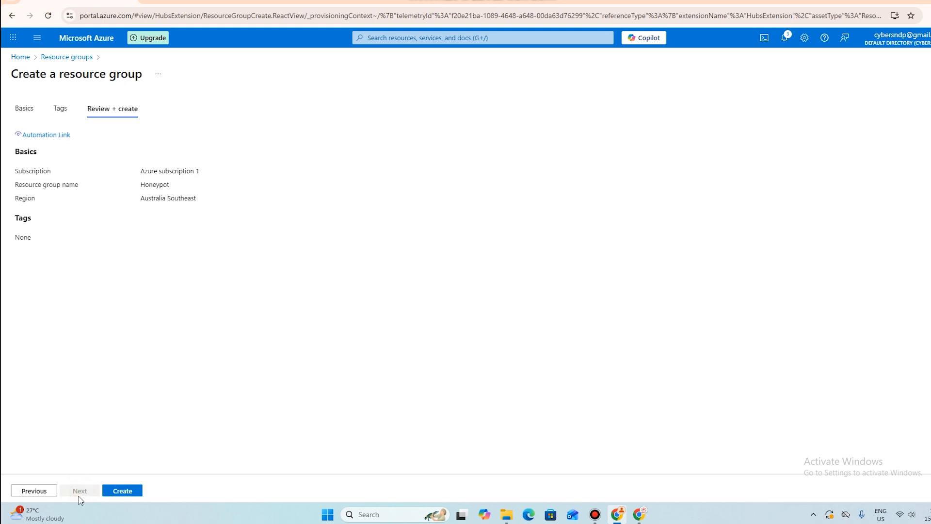
left_click(129, 491)
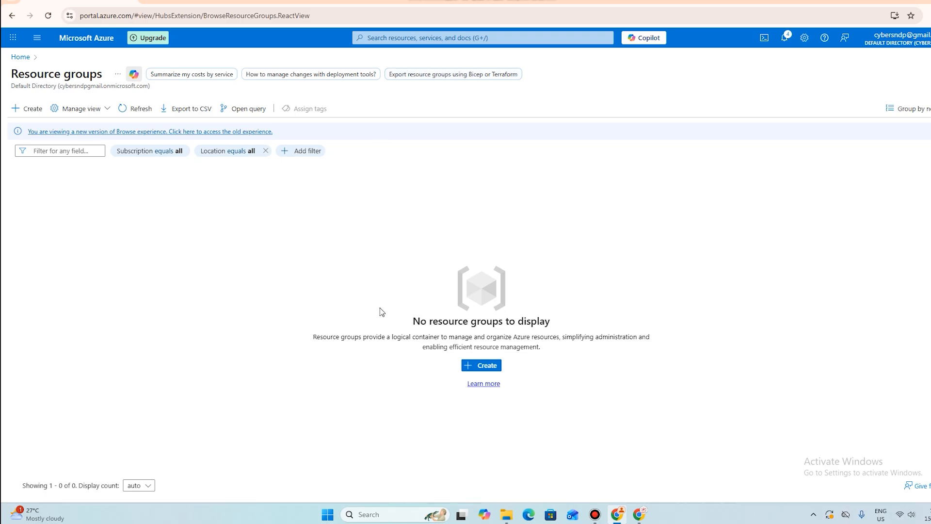
Find the Virtual networks service and start a new network named Honeypot_vnet in the Honeypot resource group
left_click(415, 42)
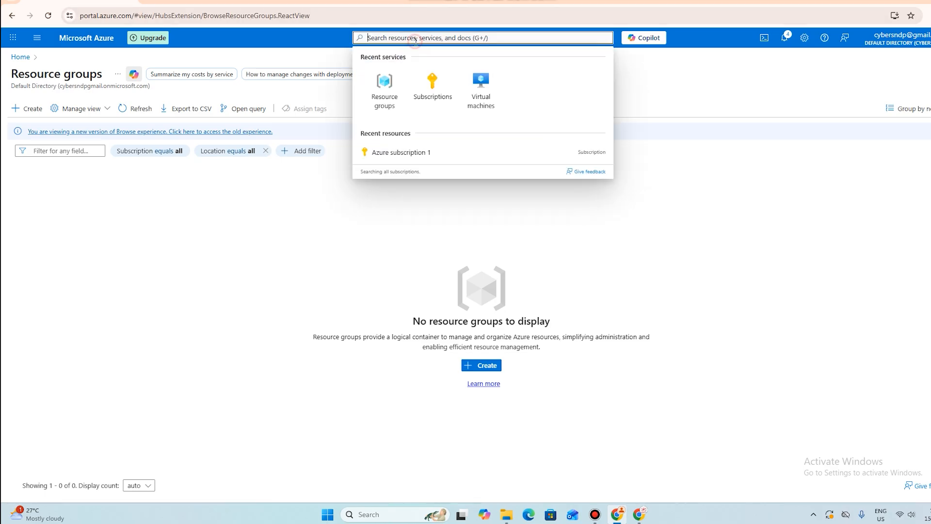
type("virt")
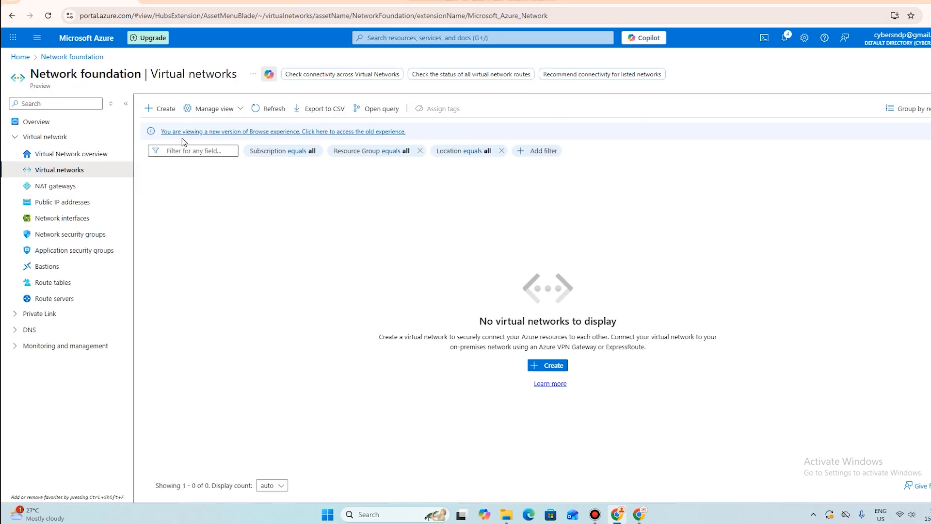
left_click(160, 108)
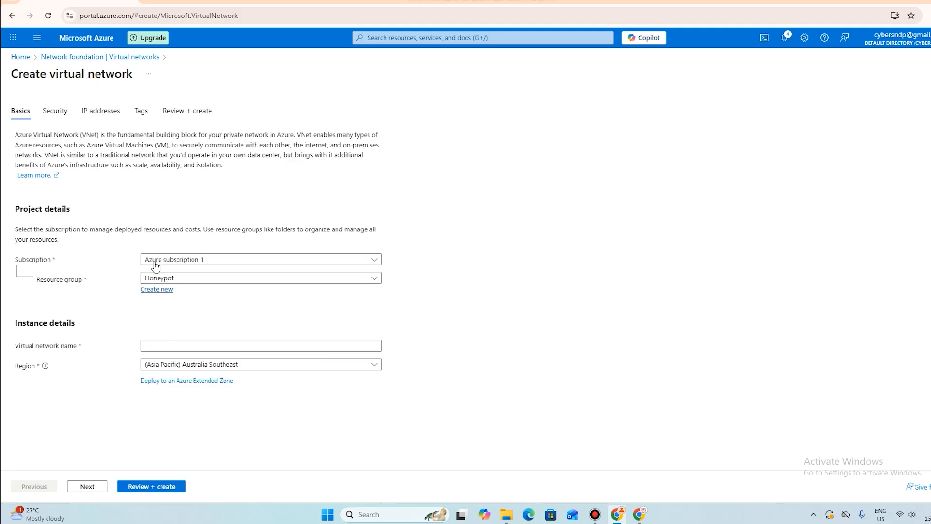
left_click(176, 344)
type("Honeypot")
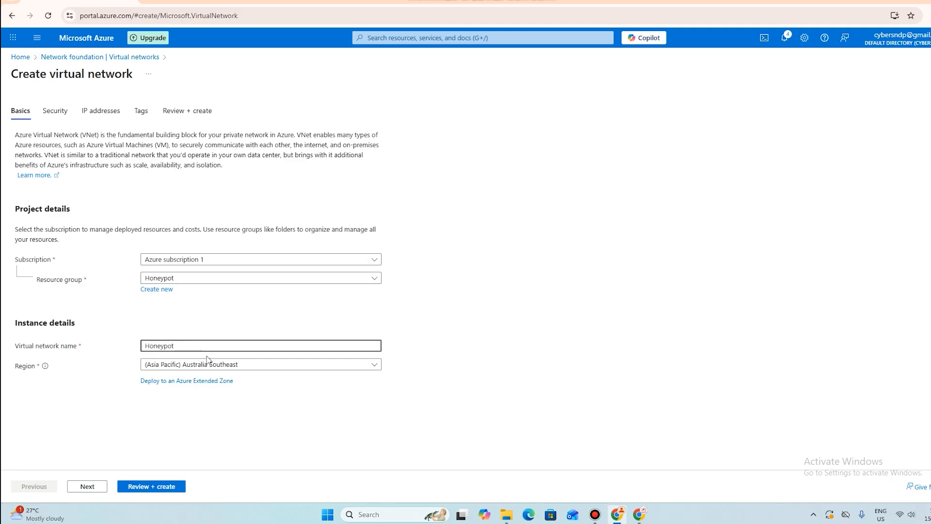
type("_vnet")
left_click(87, 486)
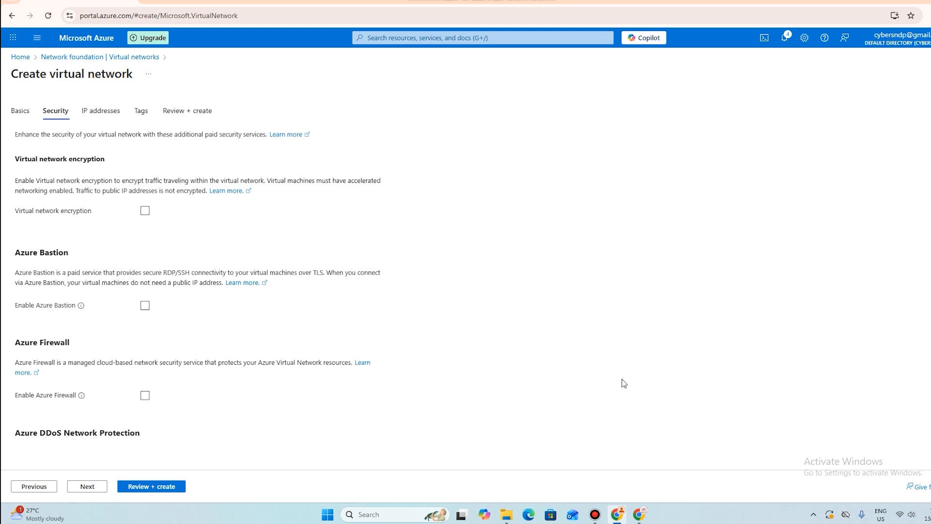
Keep the default security, IP address and tag settings and create the virtual network
scroll(621, 379, "down", 2)
left_click(86, 486)
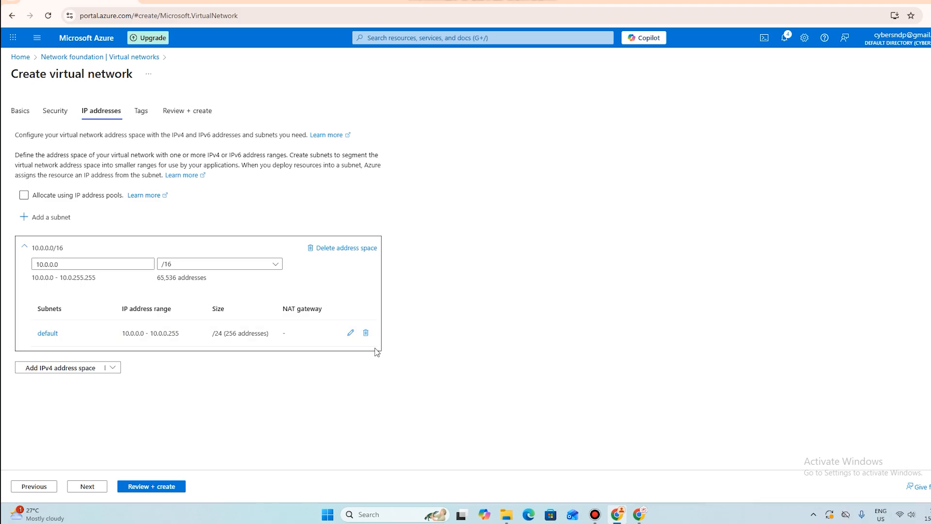
left_click(80, 487)
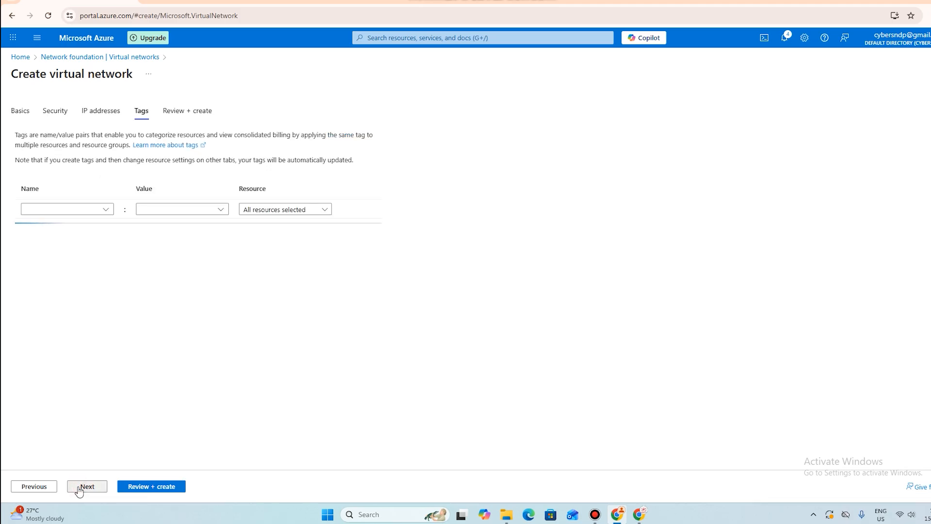
left_click(80, 487)
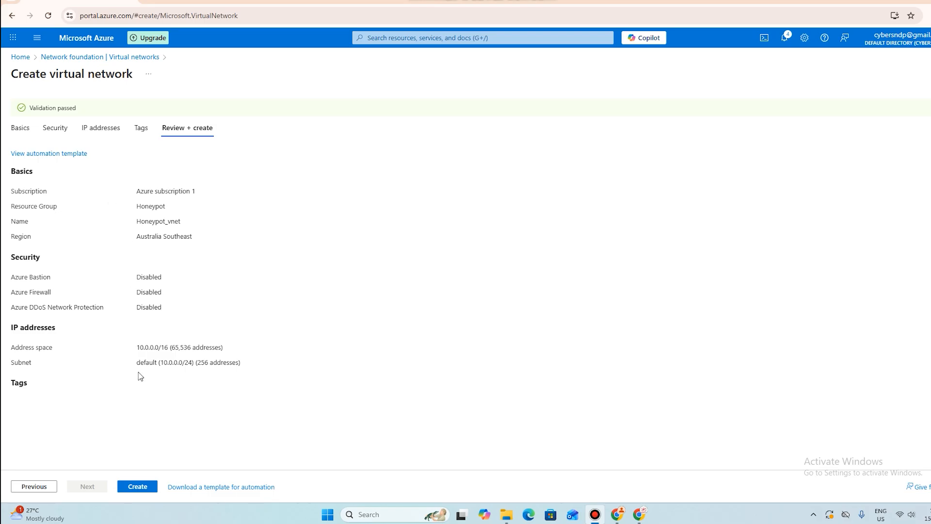
left_click(138, 486)
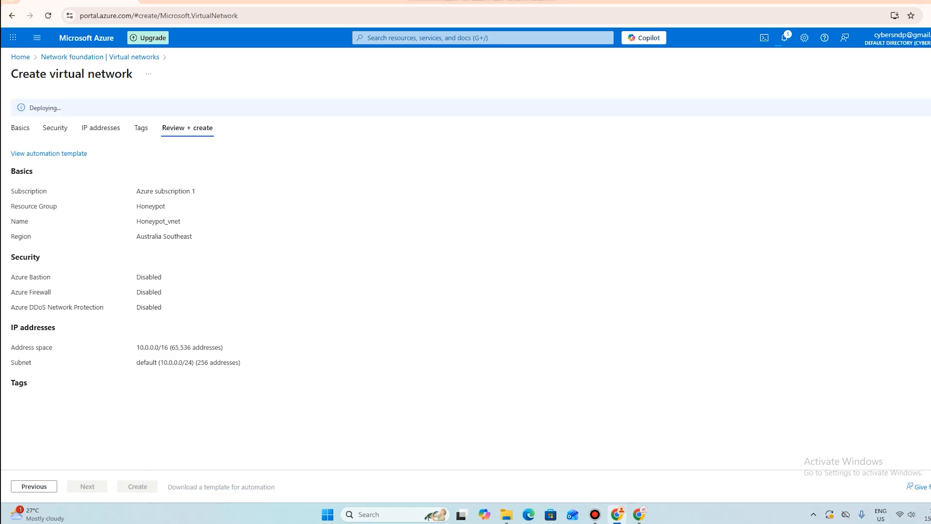
Search the portal for the Virtual machines service and start creating a standard virtual machine
left_click(438, 41)
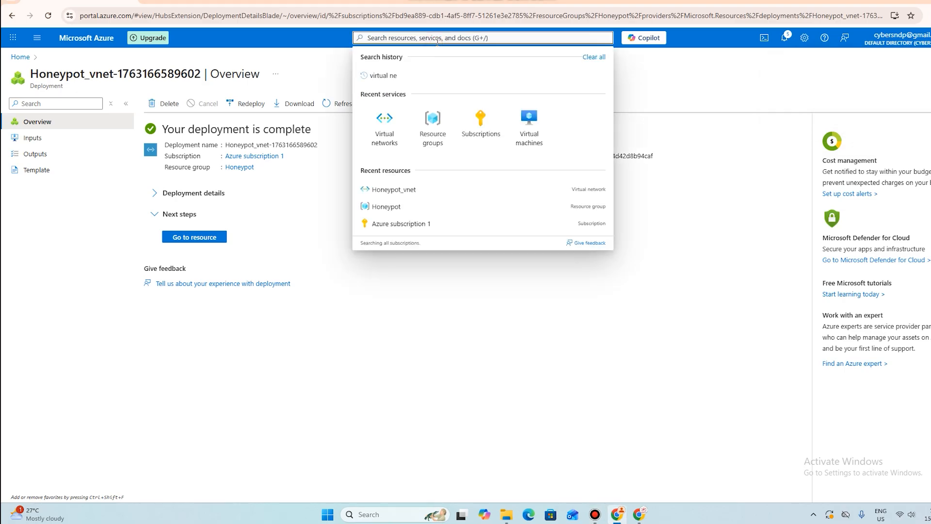
type("virt")
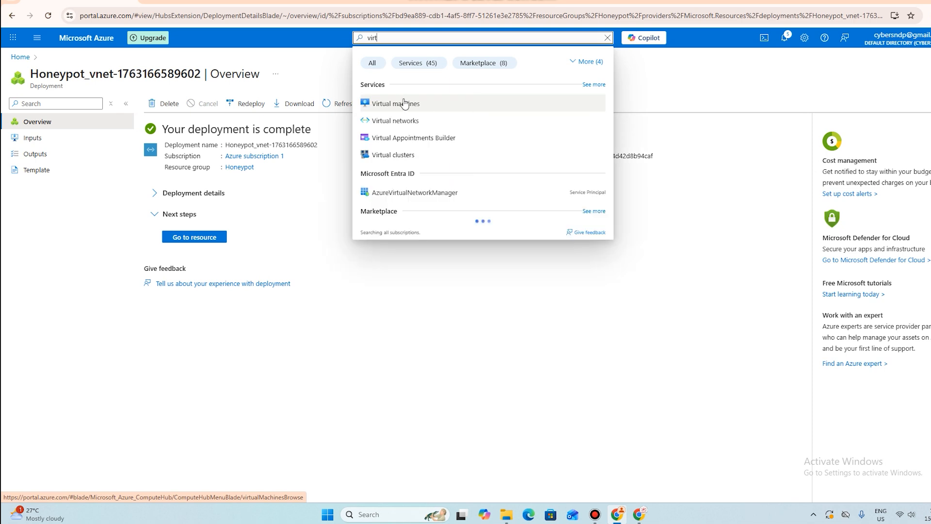
left_click(407, 103)
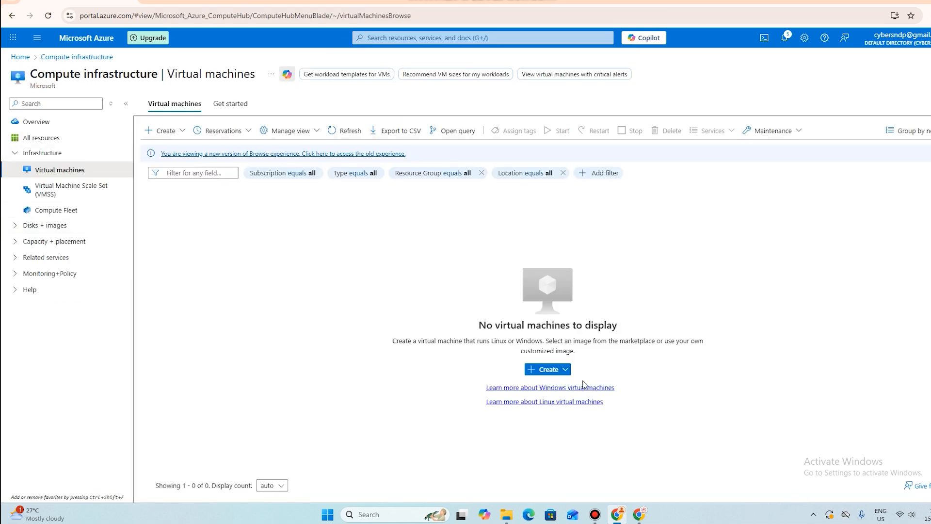
left_click(547, 370)
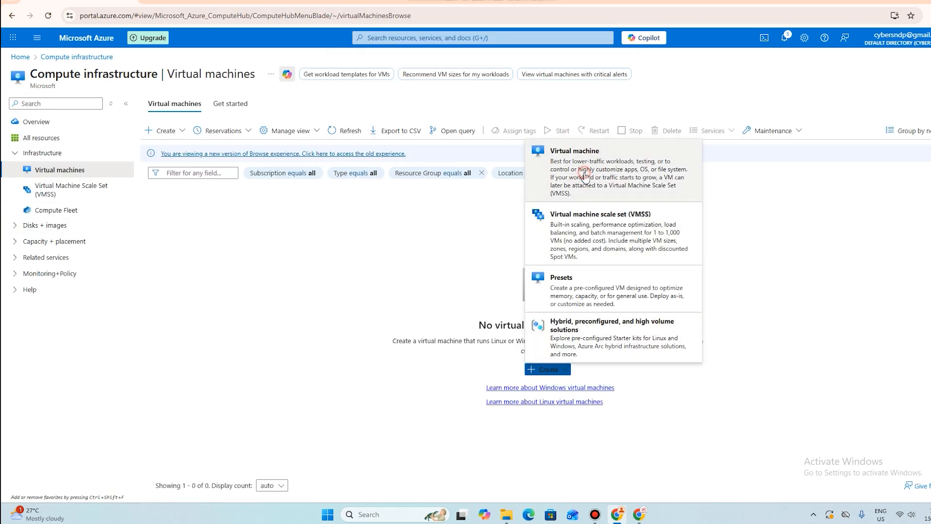
left_click(569, 189)
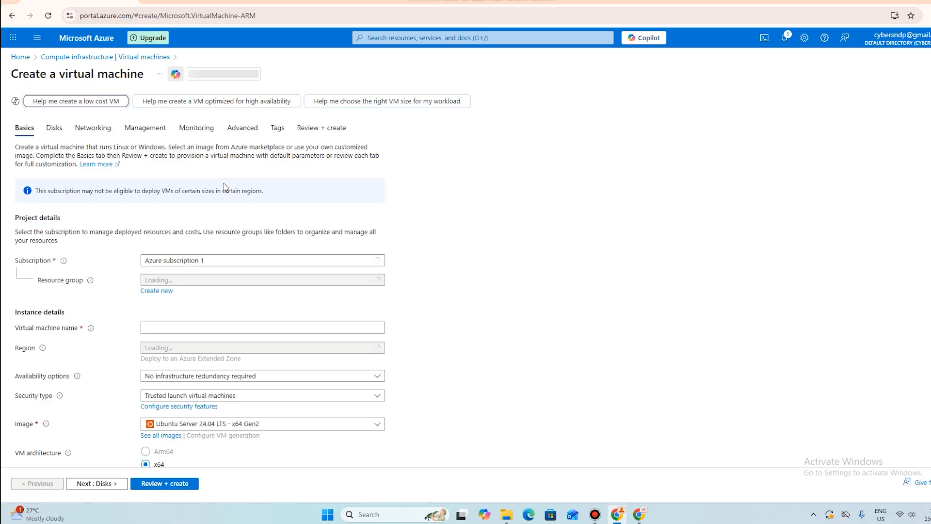
Assign the virtual machine to the Honeypot resource group, name it remoteworkstation01 and set the region to (Asia Pacific) Australia East
scroll(224, 188, "down", 2)
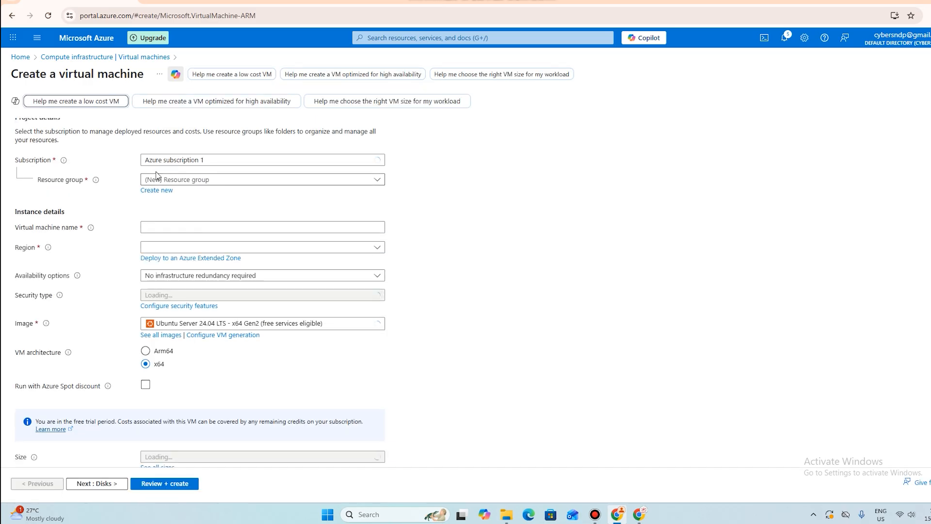
left_click(178, 181)
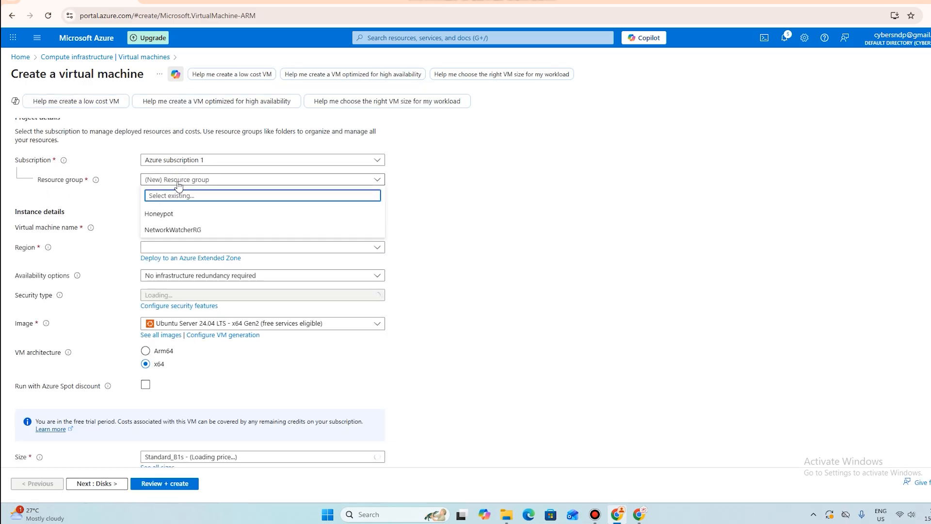
left_click(157, 214)
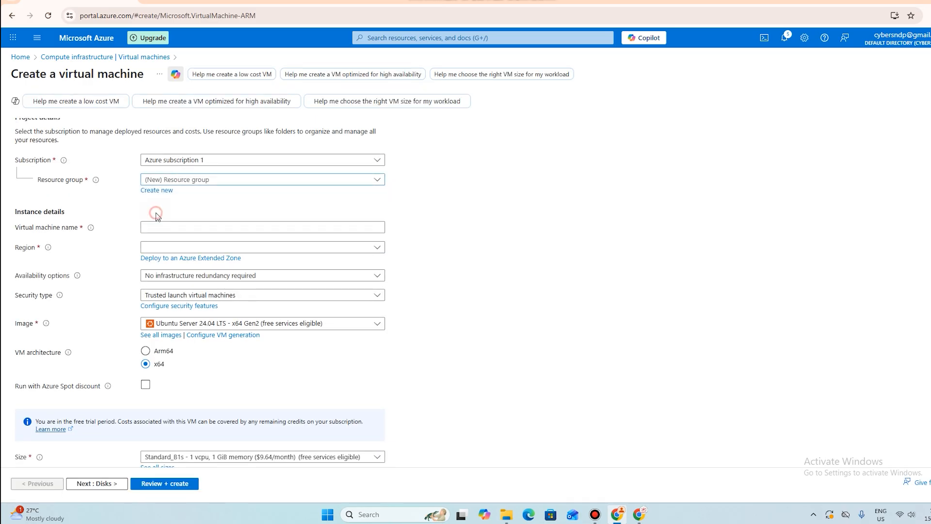
left_click(146, 227)
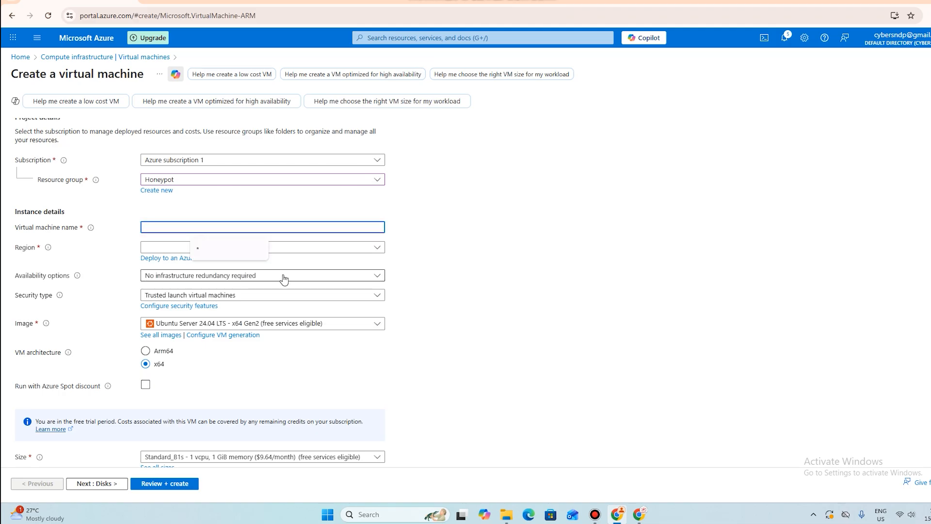
type("remoteworkstation01")
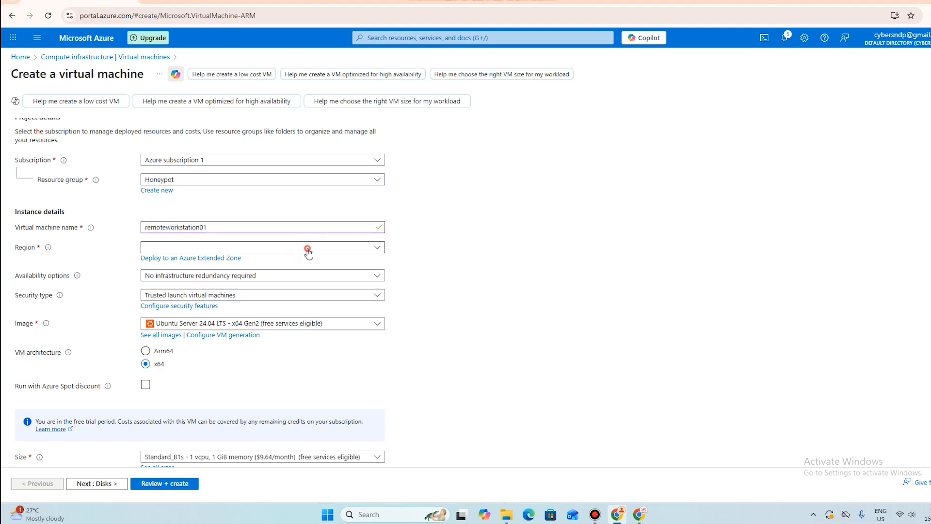
left_click(307, 248)
left_click(225, 329)
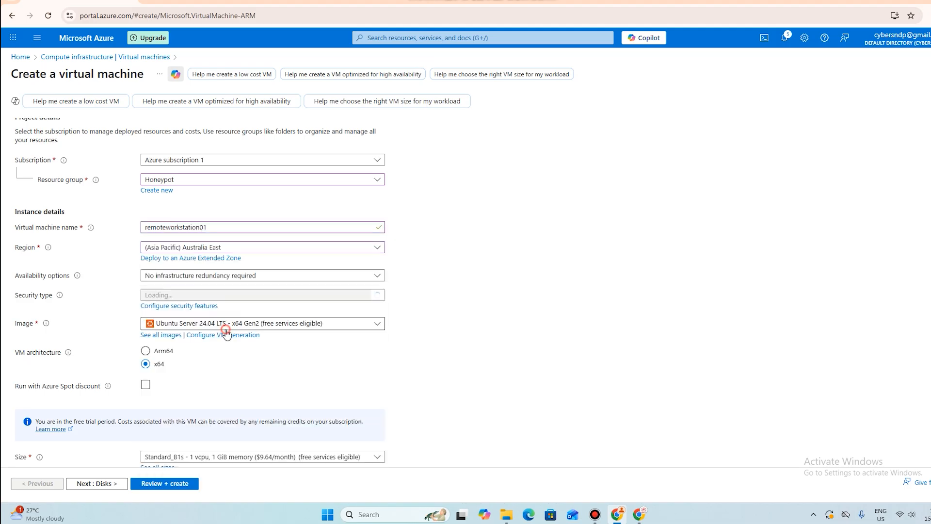
Set the virtual machine image to Windows 11 Pro, version 25H2 - x64 Gen2
scroll(190, 303, "down", 1)
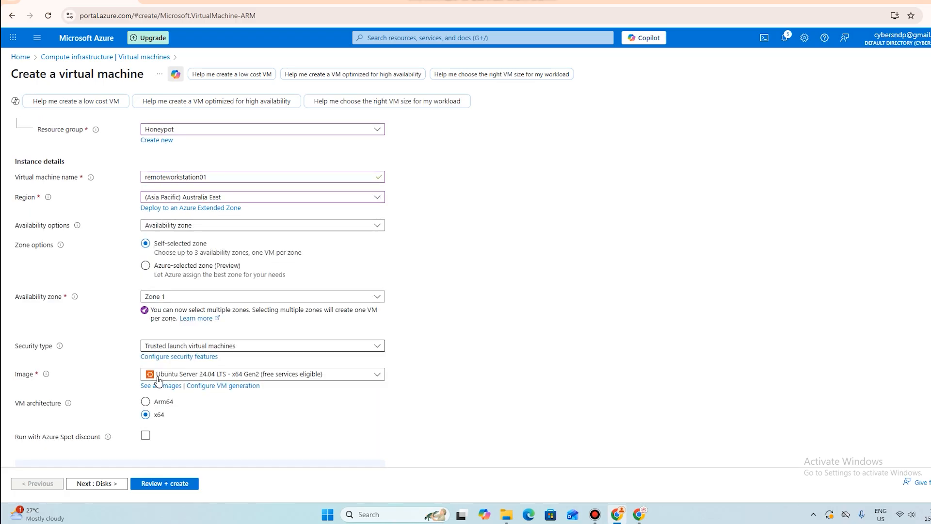
left_click(179, 376)
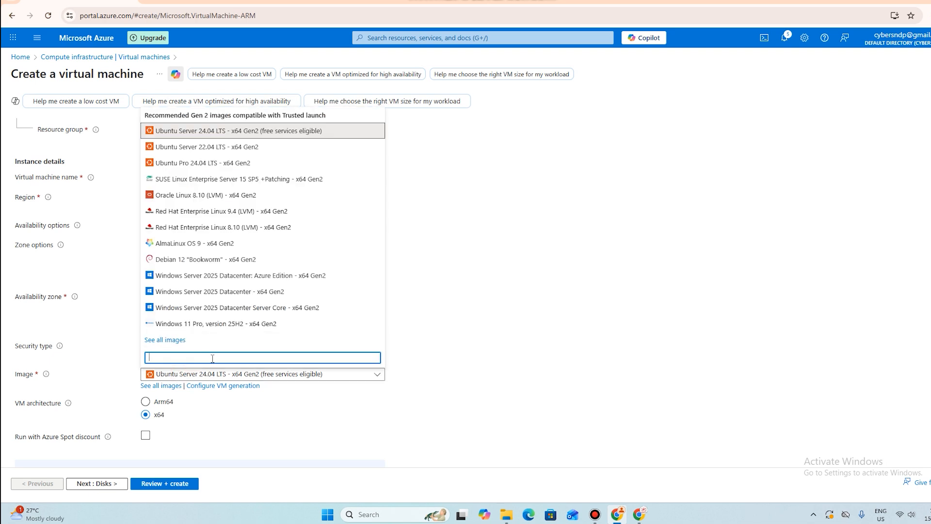
left_click(226, 330)
Fill in the administrator username, enter and confirm the account password, and confirm the eligible Windows 10/11 license with multi-tenant hosting rights
scroll(393, 379, "down", 2)
left_click(203, 343)
type("cybers")
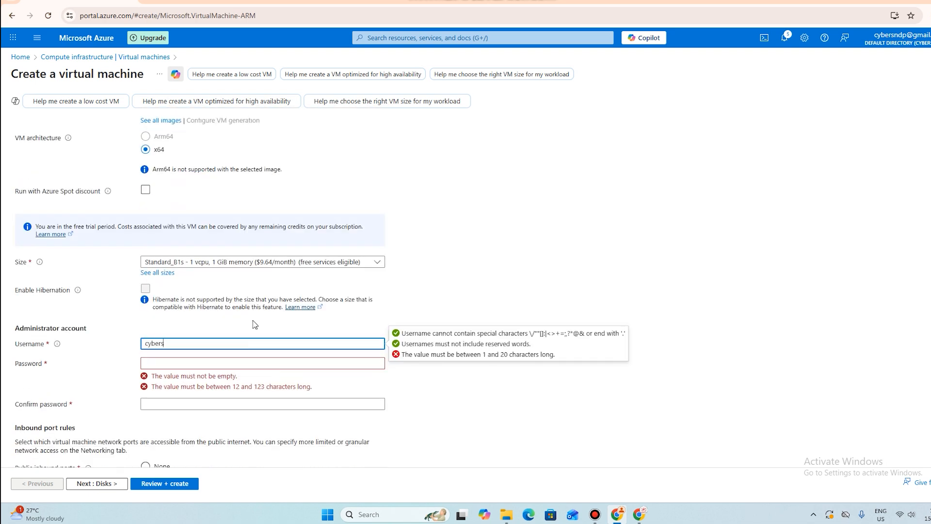
type("ndp")
key("Tab")
type("•••••••••••••")
key("Tab")
key("ctrl+v")
scroll(255, 325, "down", 3)
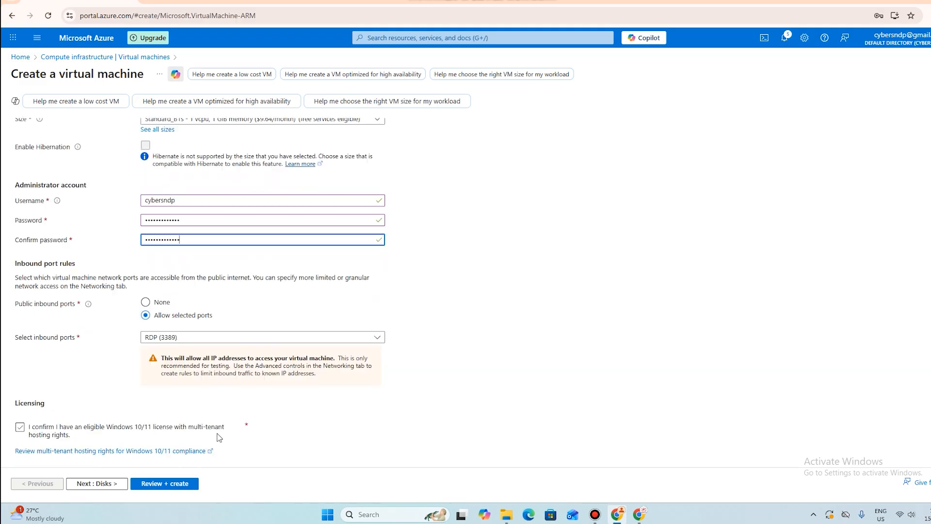
left_click(20, 427)
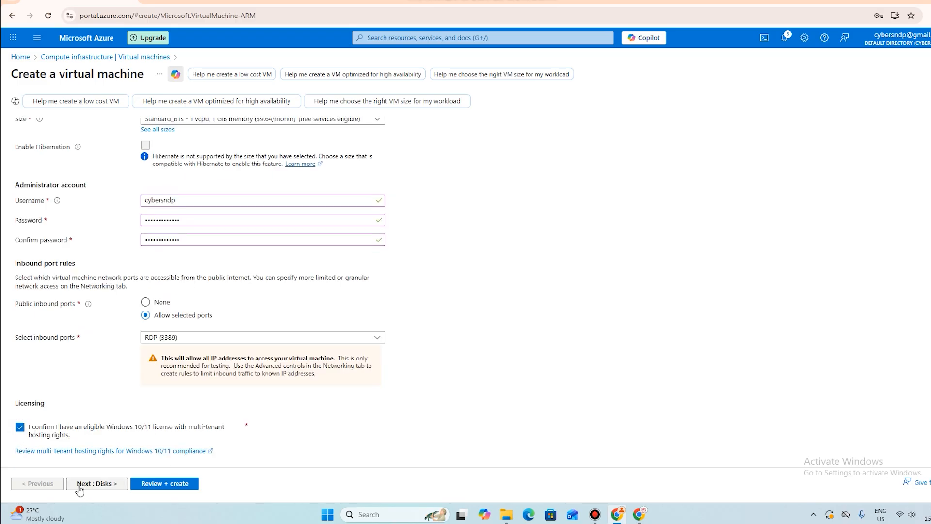
Review the virtual machine's configuration summary and create the virtual machine
scroll(142, 401, "up", 4)
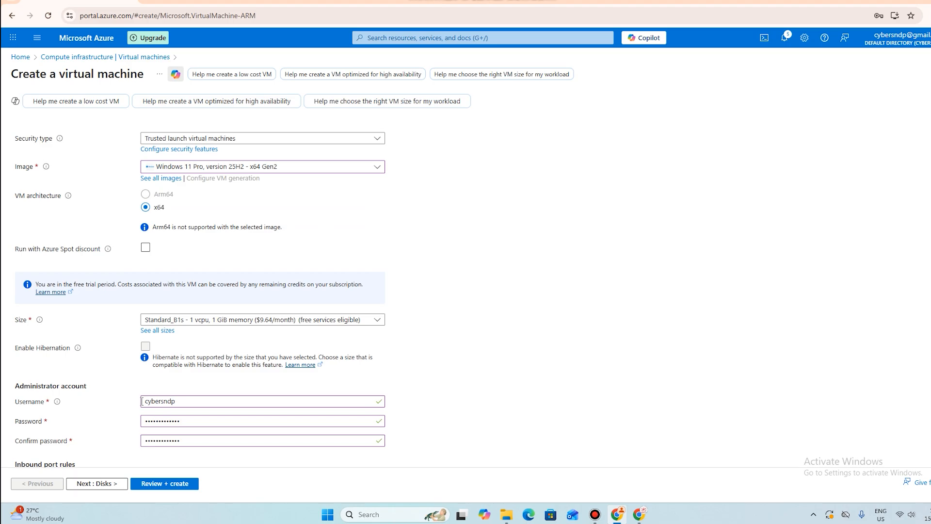
scroll(142, 401, "up", 3)
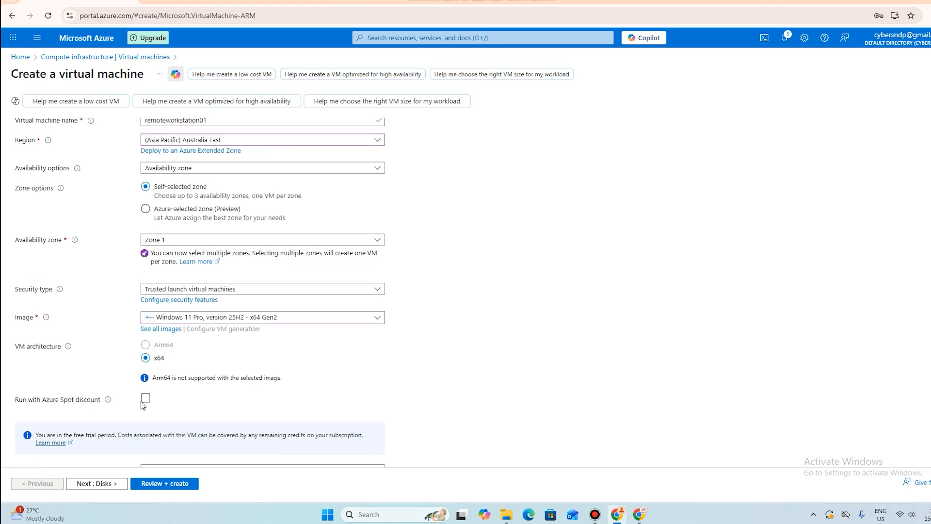
scroll(143, 406, "up", 2)
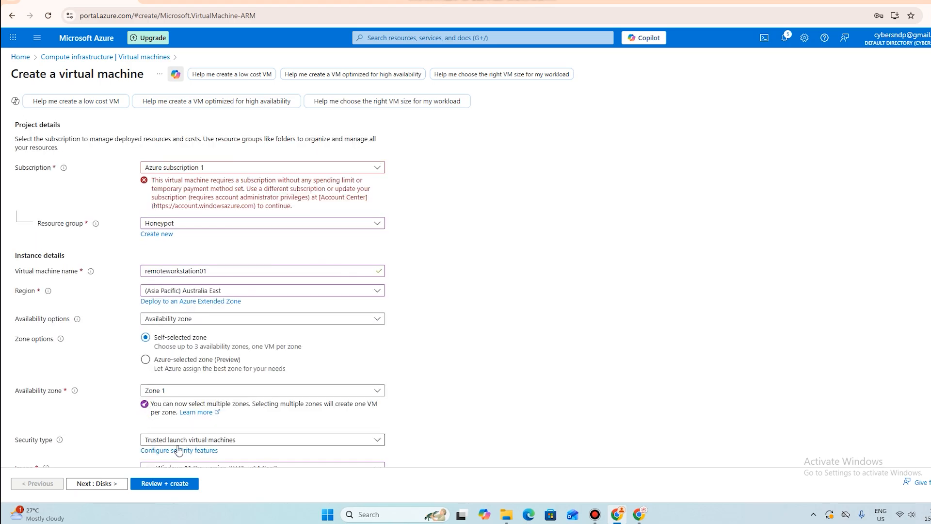
left_click(164, 483)
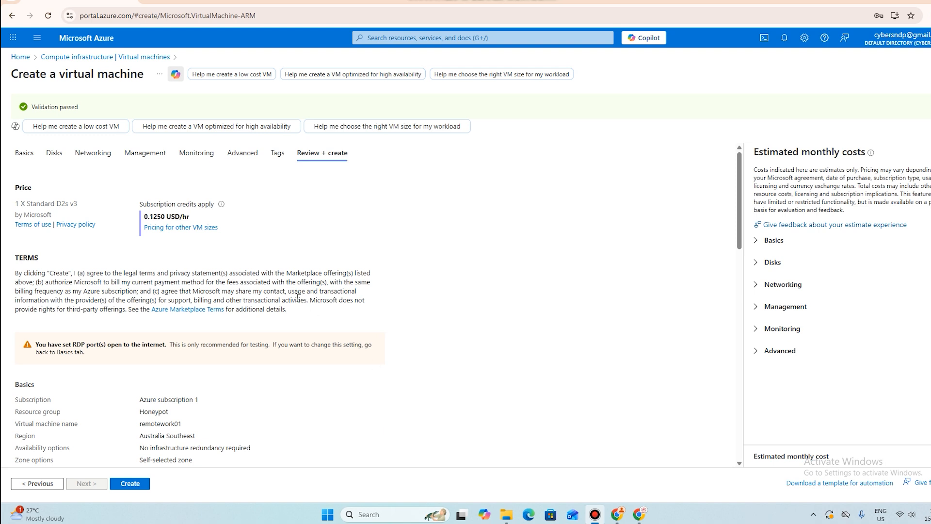
scroll(303, 306, "down", 15)
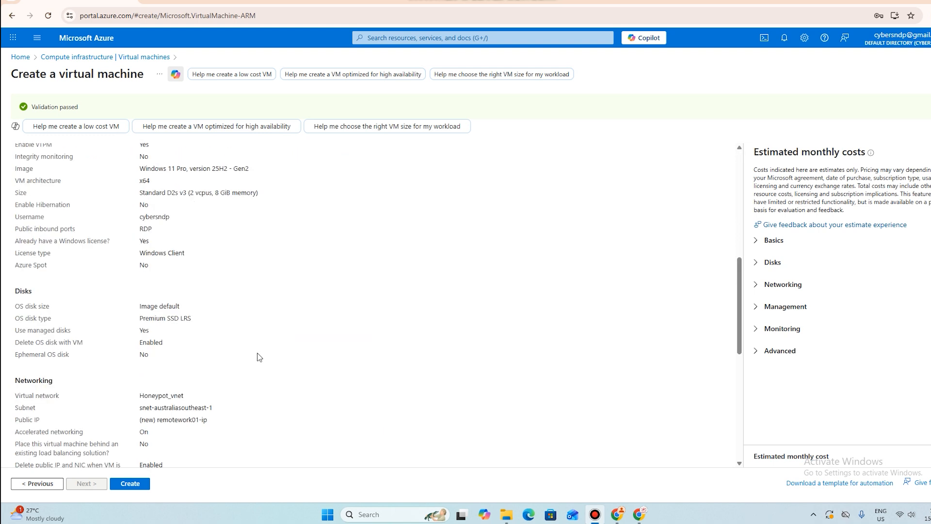
left_click(128, 486)
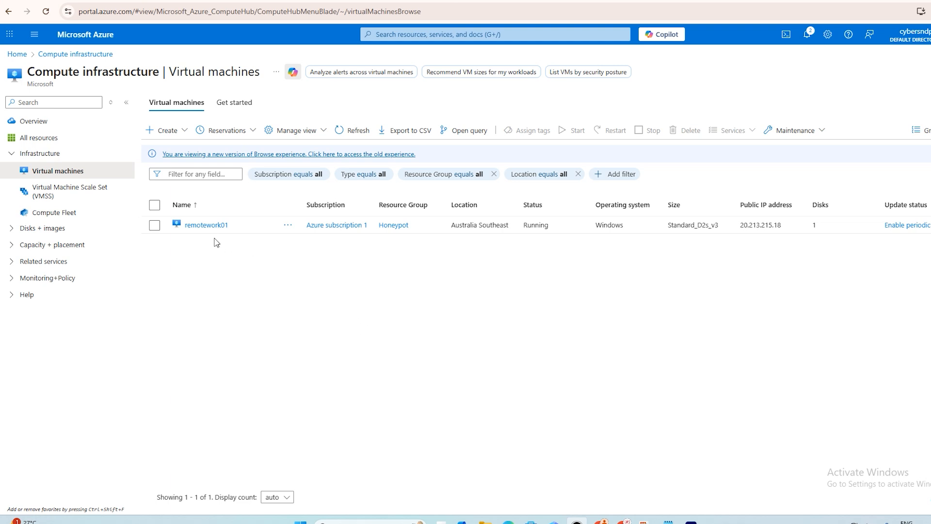
Open the network settings of the remotework01 virtual machine and show its inbound port rules
left_click(207, 226)
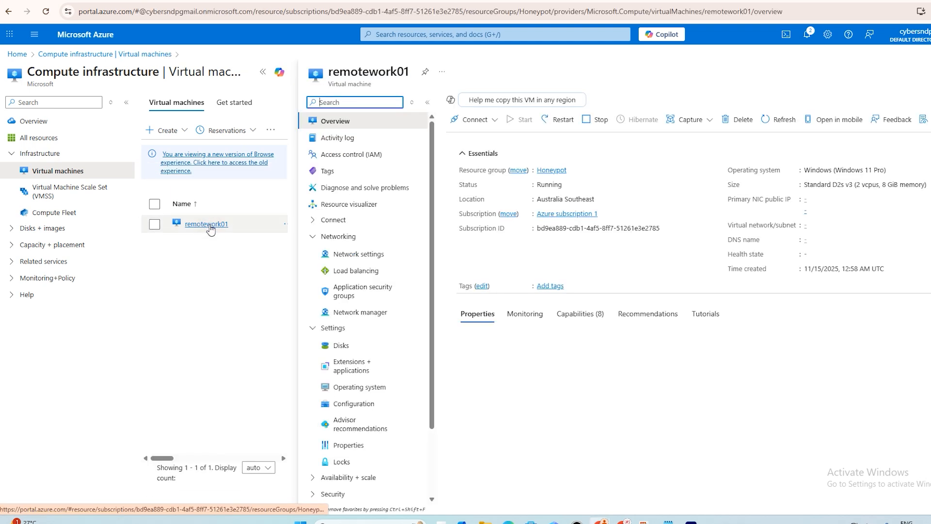
left_click(353, 256)
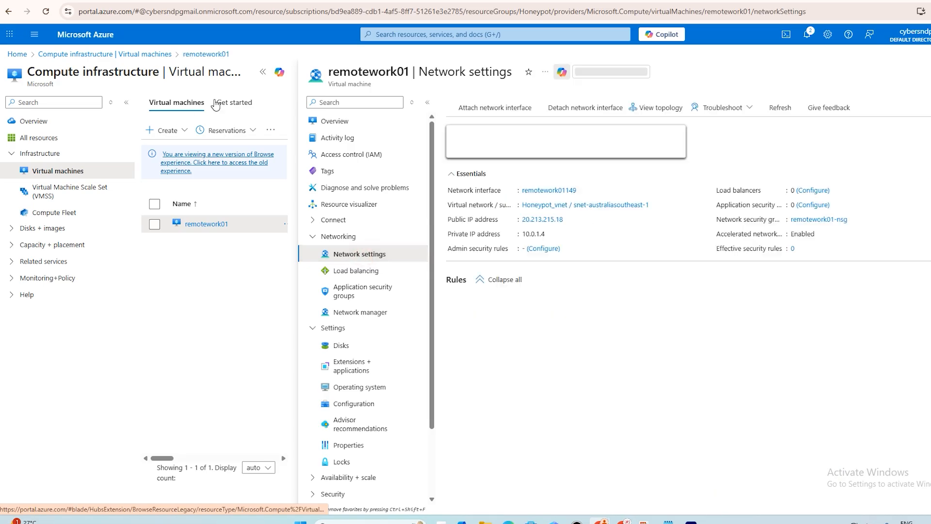
left_click(263, 72)
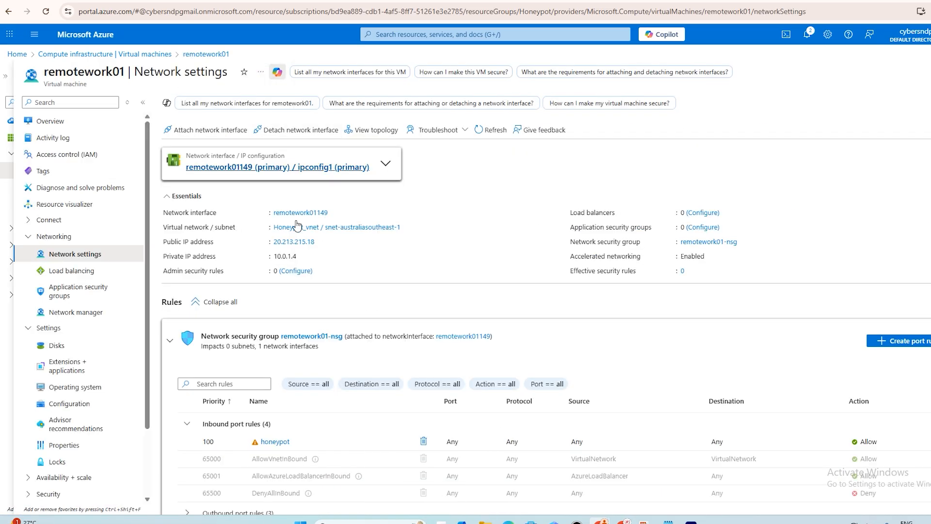
scroll(297, 359, "down", 1)
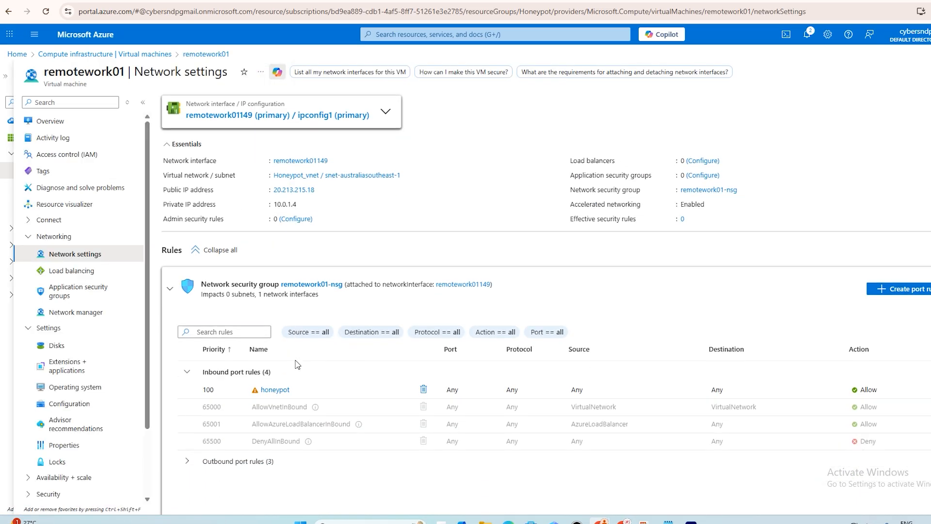
scroll(325, 420, "down", 1)
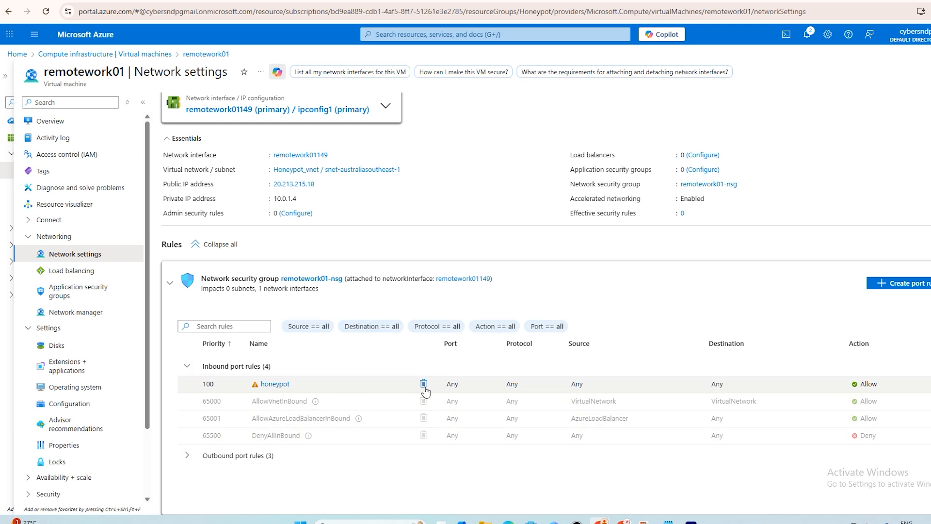
Open the honeypot inbound rule, keep it allowing any source, port and protocol at priority 100, and save it
left_click(286, 385)
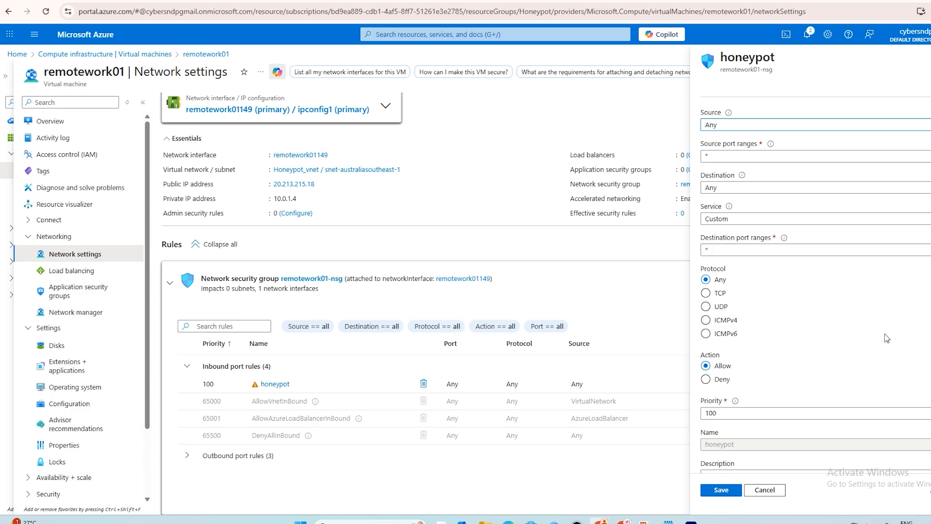
scroll(887, 338, "down", 3)
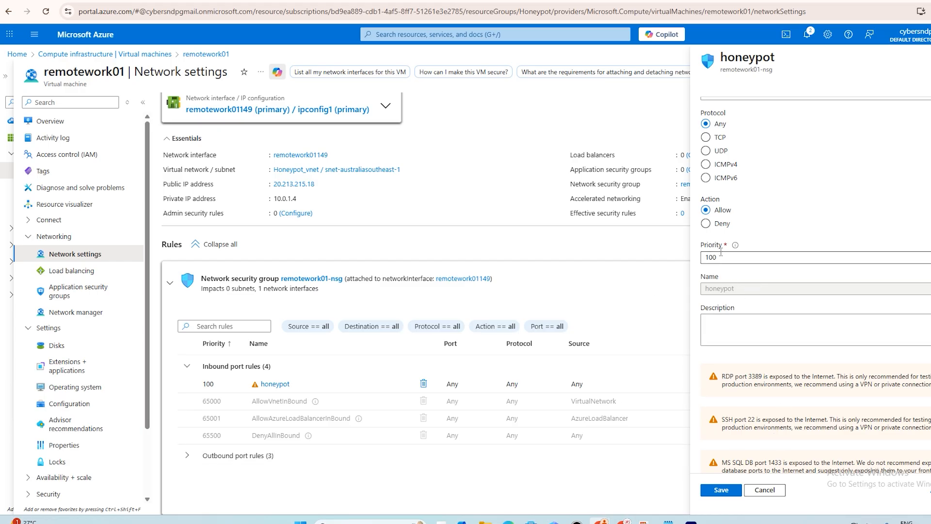
mouse_move(736, 249)
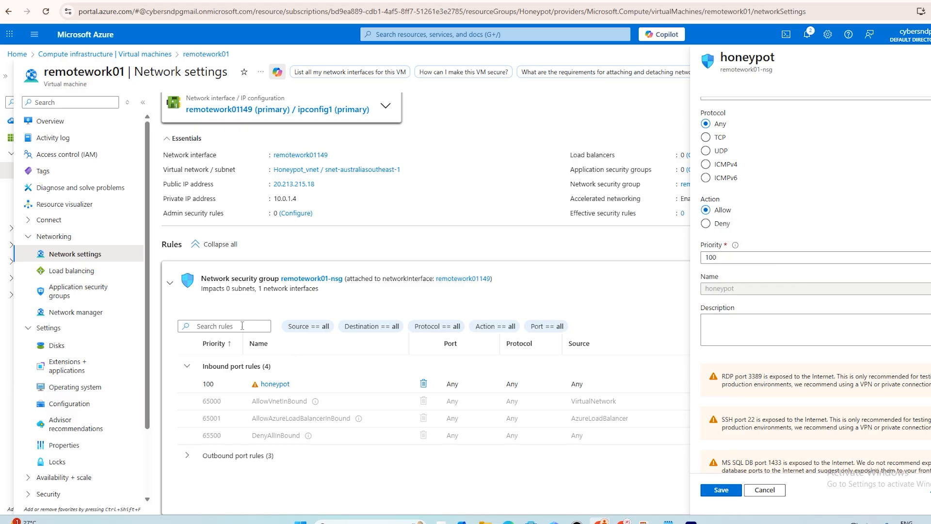
left_click(732, 486)
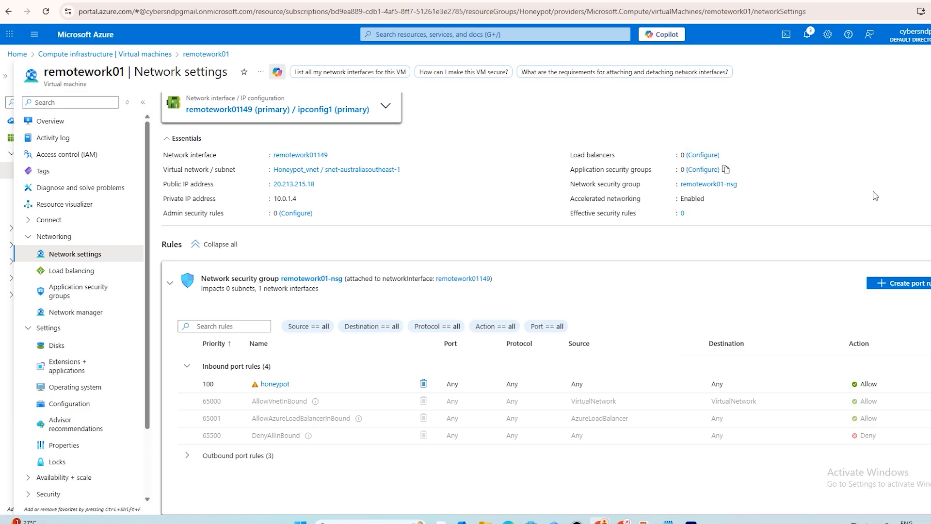
Copy the virtual machine's public IP address from its overview and start a Remote Desktop Connection to 20.213.215.18
left_click(53, 121)
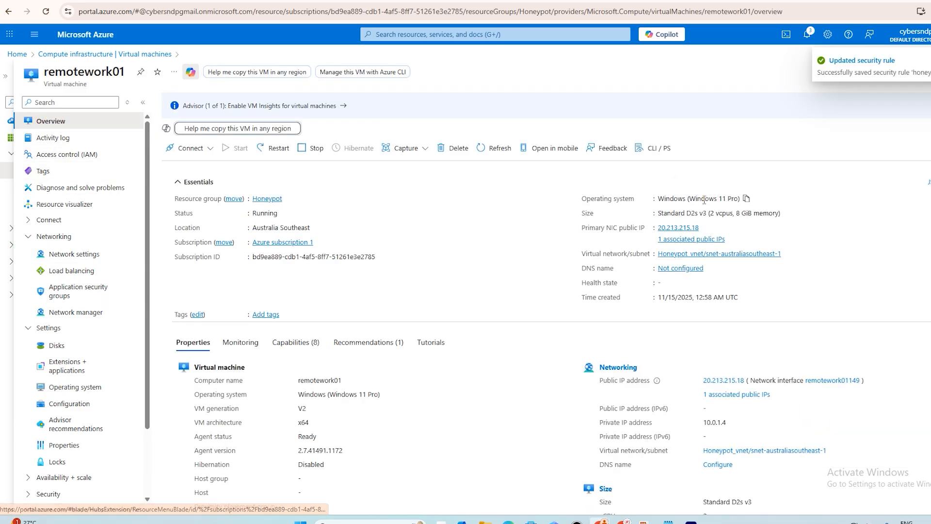
left_click(706, 228)
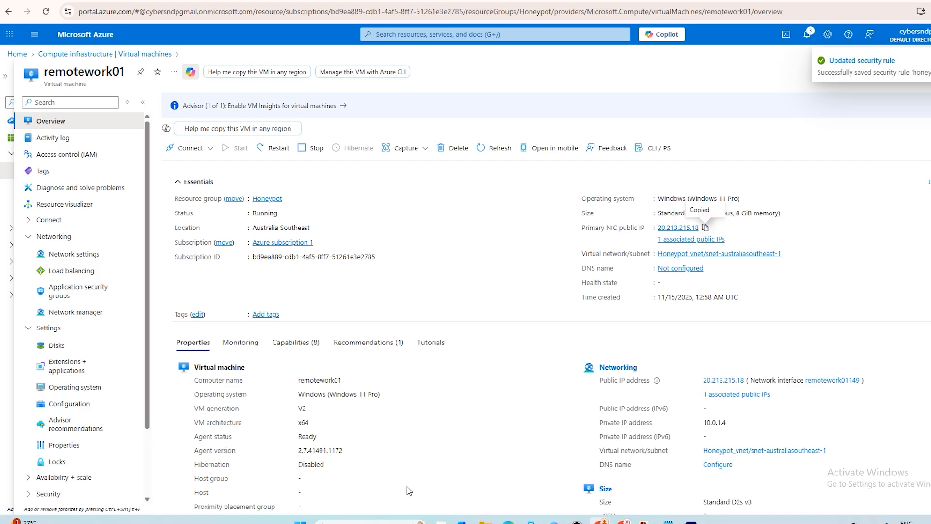
key("super")
type("rdp")
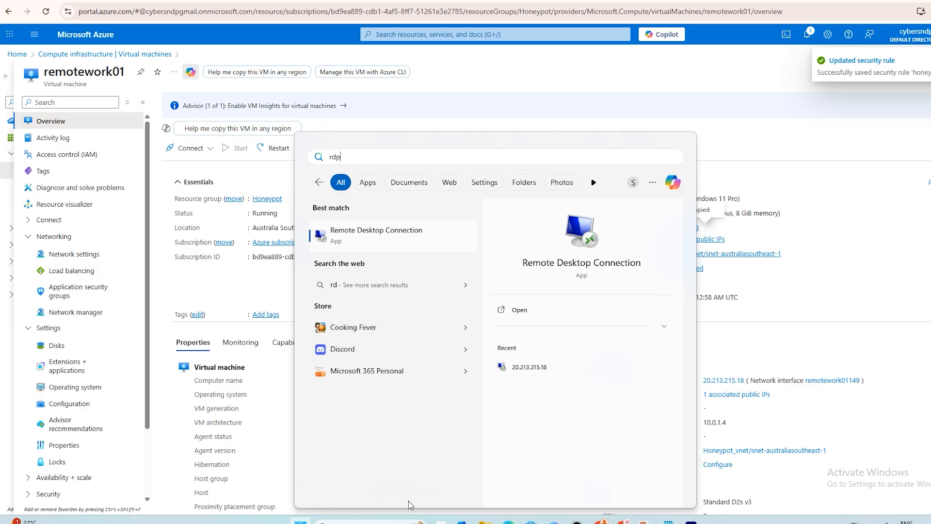
key("Return")
key("ctrl+v")
key("Return")
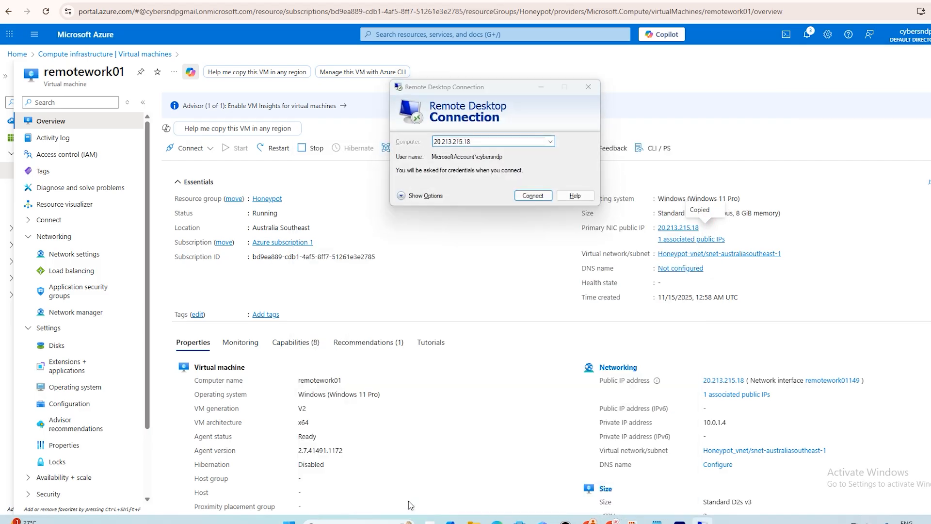
Enter the account password and proceed with the remote desktop session to the virtual machine
type("••••••••••••")
key("Return")
left_click(529, 234)
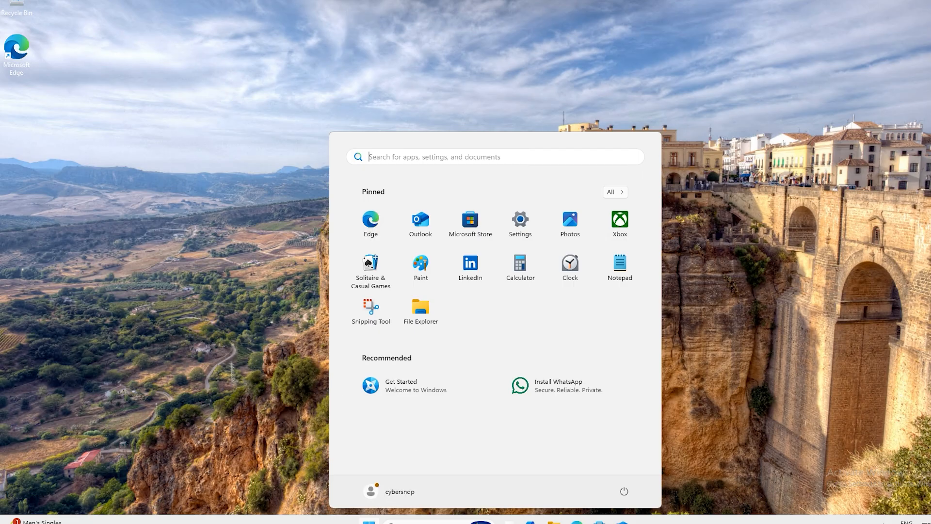
Open Windows Defender Firewall with Advanced Security on the remote virtual machine
key("super")
left_click(426, 522)
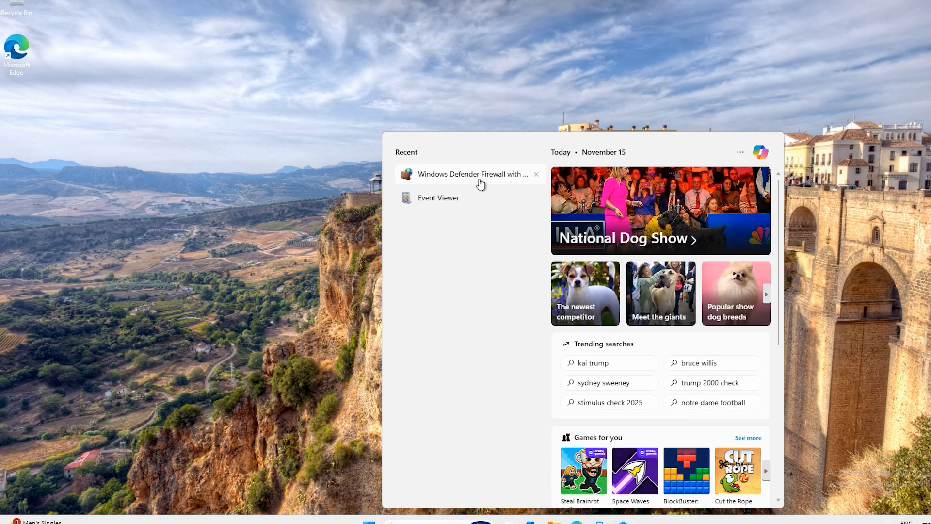
left_click(478, 174)
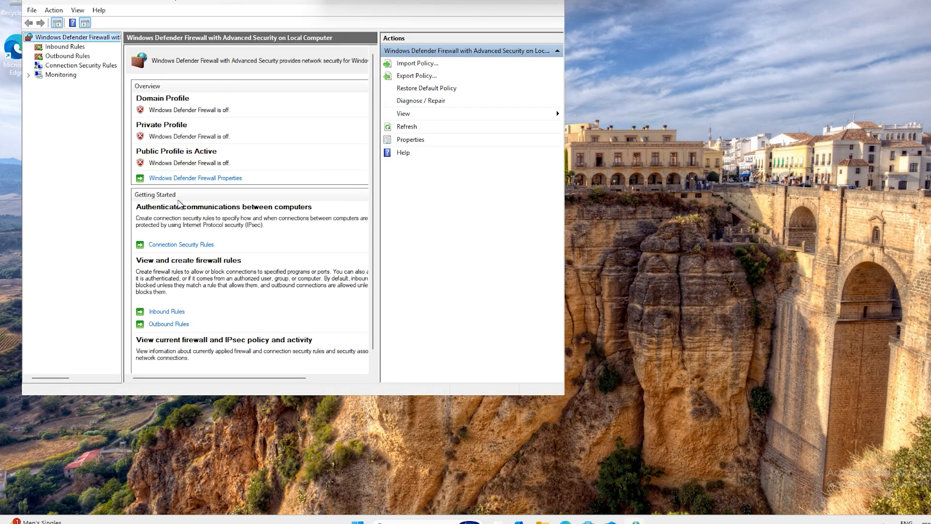
Check the firewall state of the domain, private and public profiles in the Windows Defender Firewall properties, then close them without changes
left_click(180, 178)
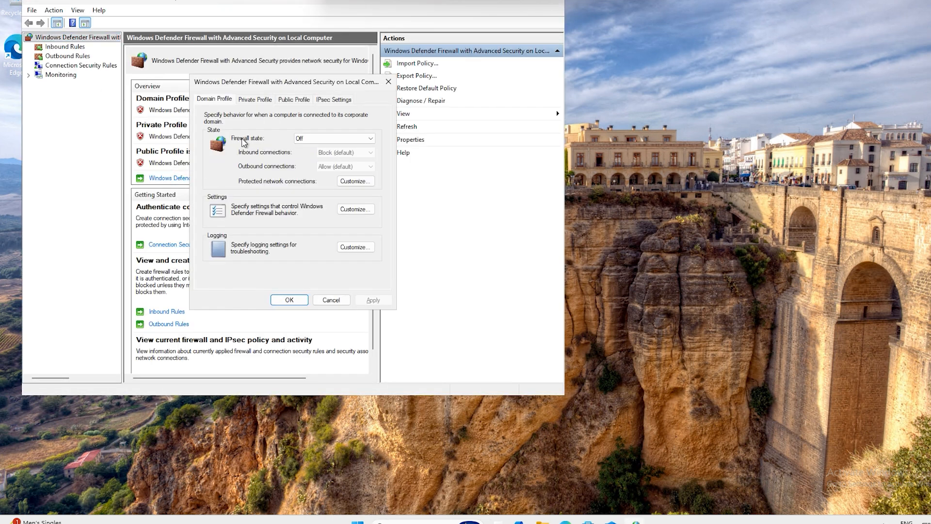
left_click(323, 139)
left_click(323, 139)
left_click(256, 101)
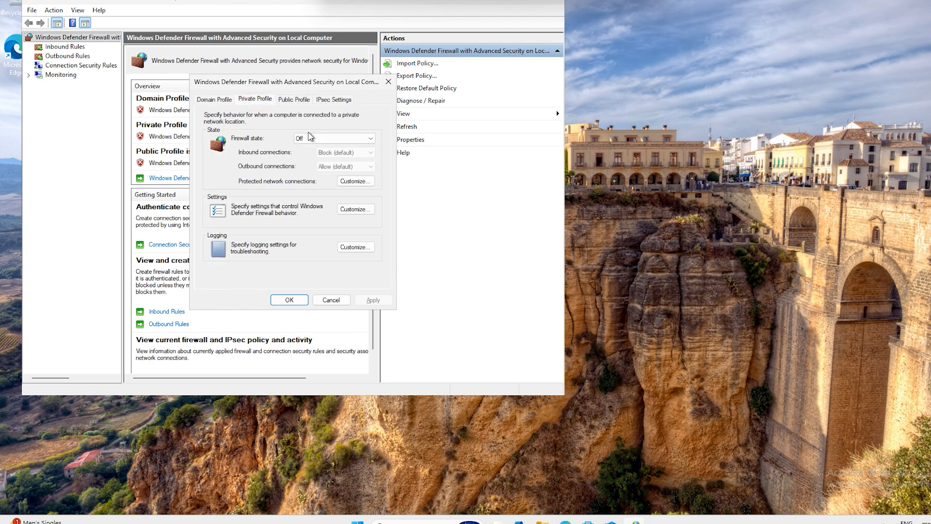
left_click(315, 140)
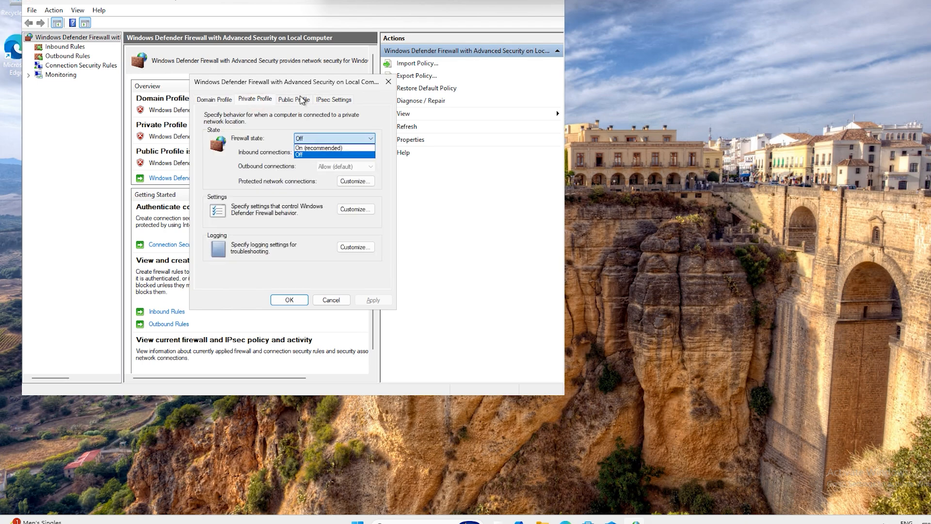
left_click(295, 99)
left_click(296, 99)
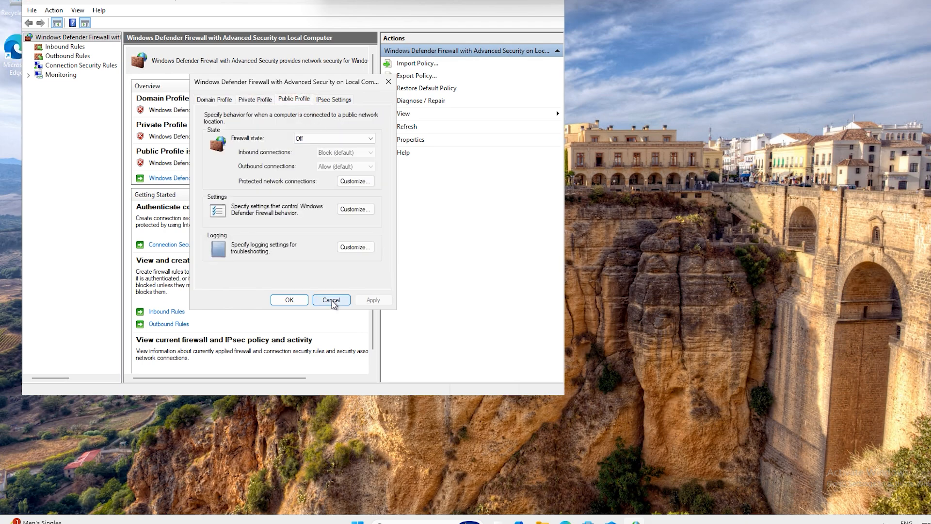
left_click(331, 300)
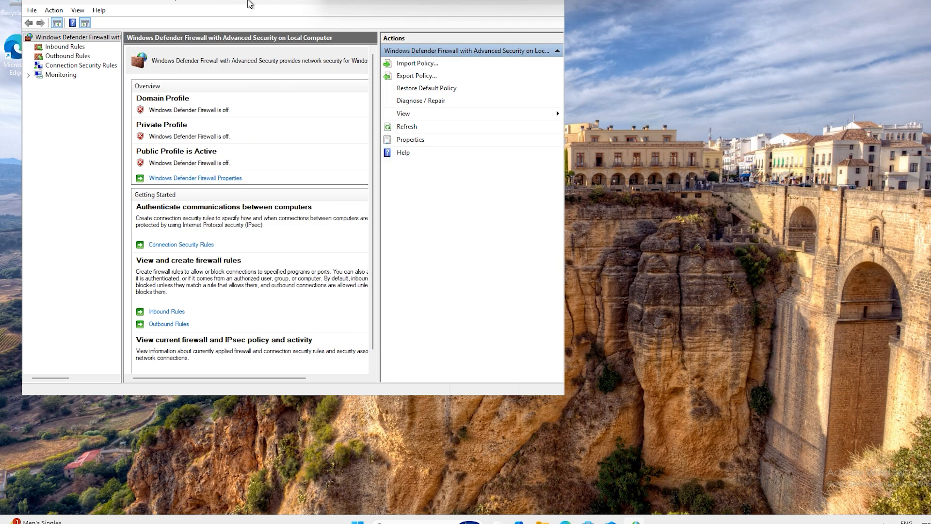
Place Command Prompt beside the firewall window and ping the virtual machine at 20.213.215.18
left_click_drag(249, 3, 355, 76)
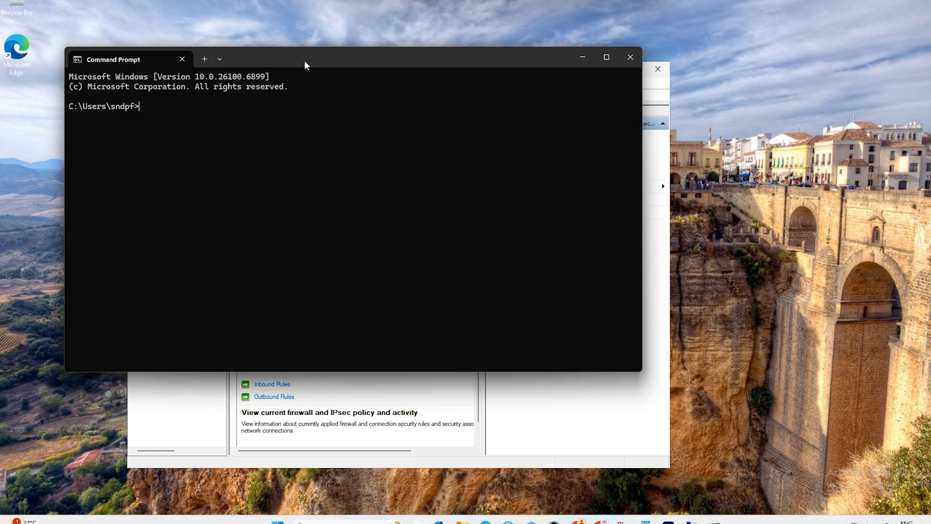
left_click_drag(306, 64, 623, 183)
type("ping ")
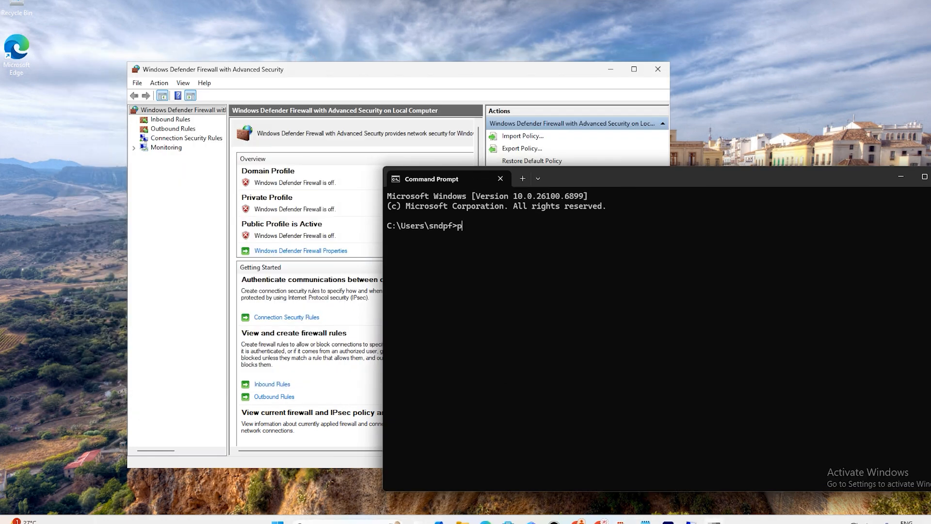
type("20.213.215.18")
key("Return")
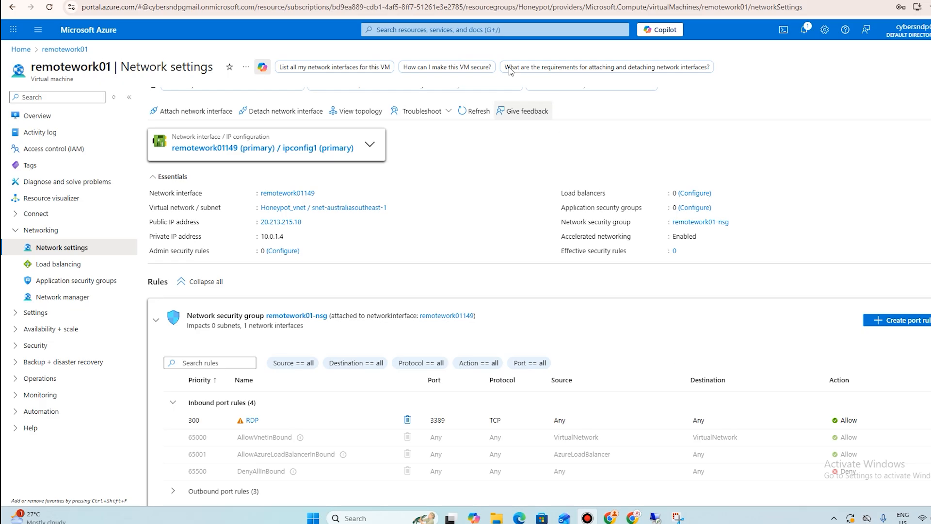
Create a Log Analytics workspace named Sentinellogs in the Honeypot resource group
left_click(480, 27)
type("log an")
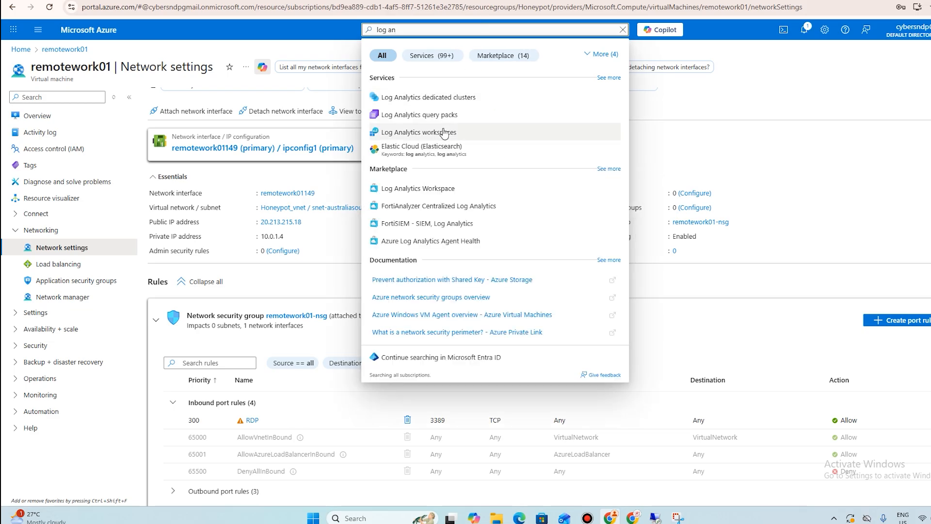
left_click(443, 128)
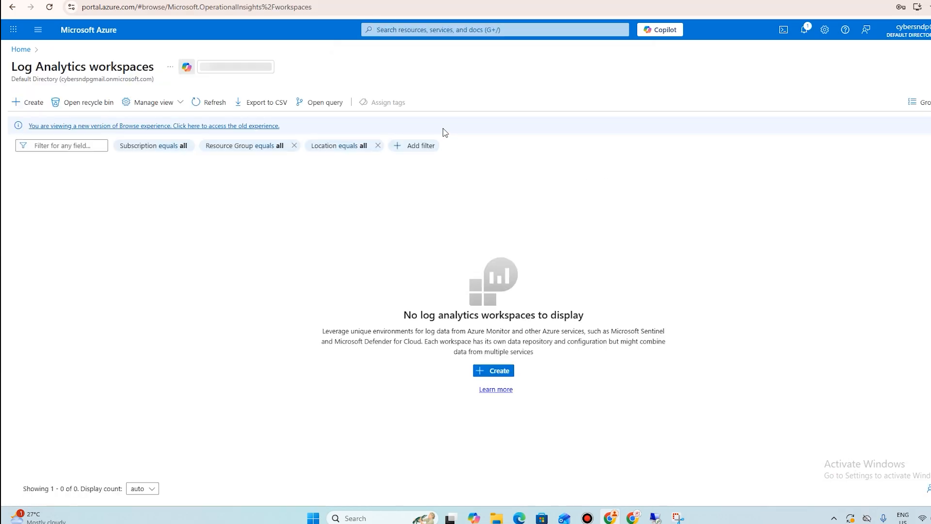
left_click(497, 371)
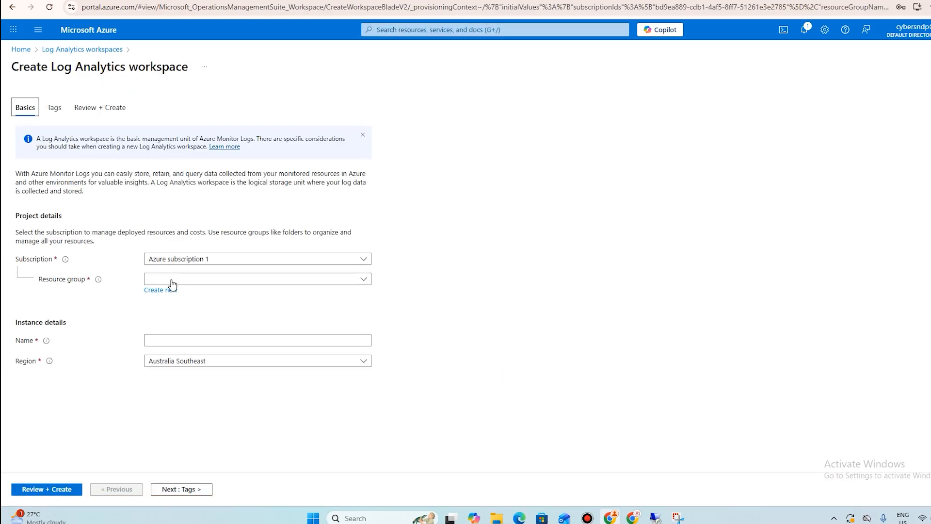
left_click(172, 278)
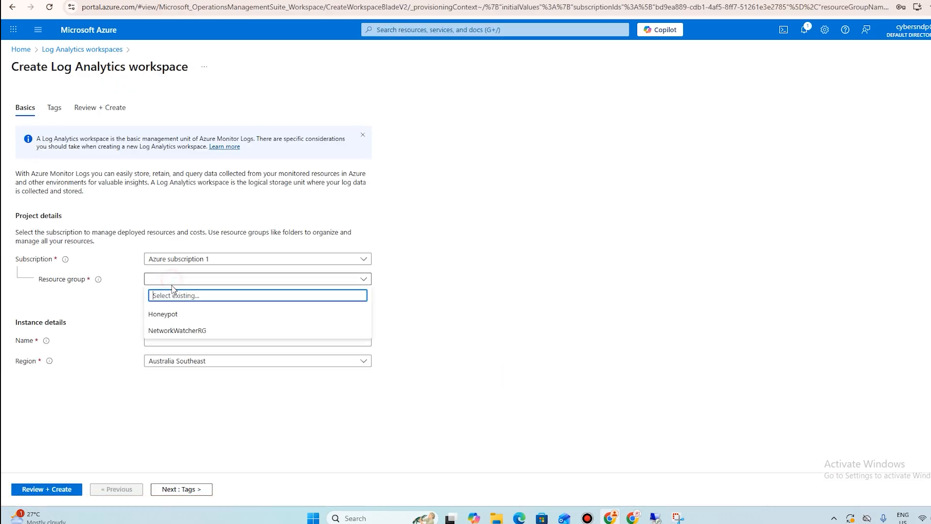
left_click(160, 316)
left_click(191, 340)
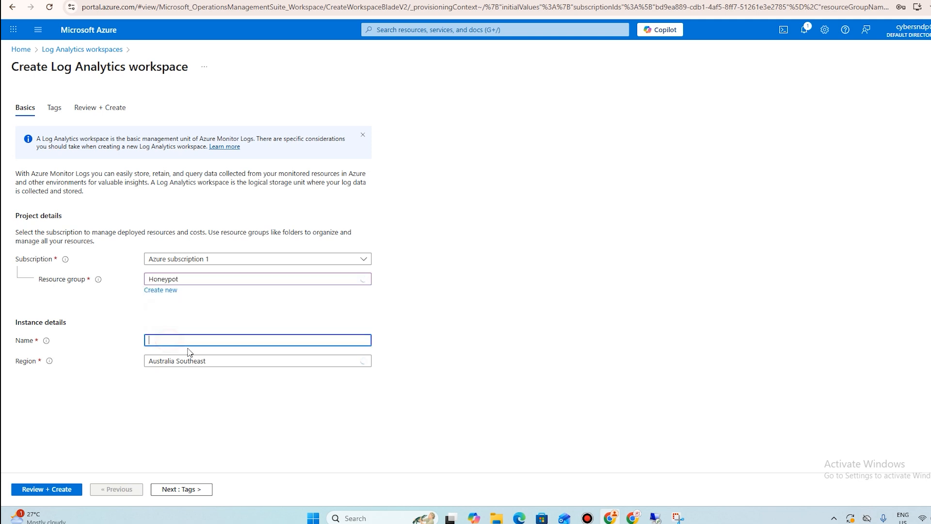
type("Sentinellogs")
left_click(47, 489)
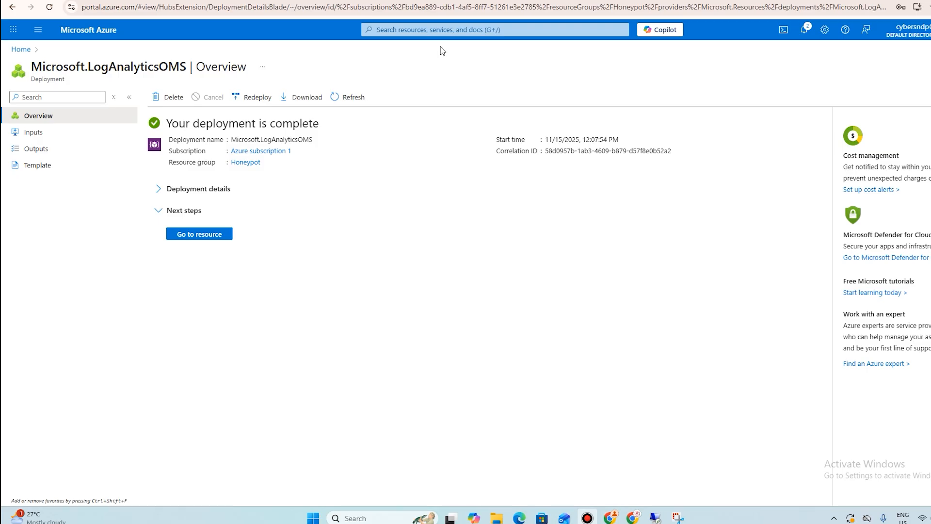
Add Microsoft Sentinel to the Sentinellogs workspace
left_click(435, 30)
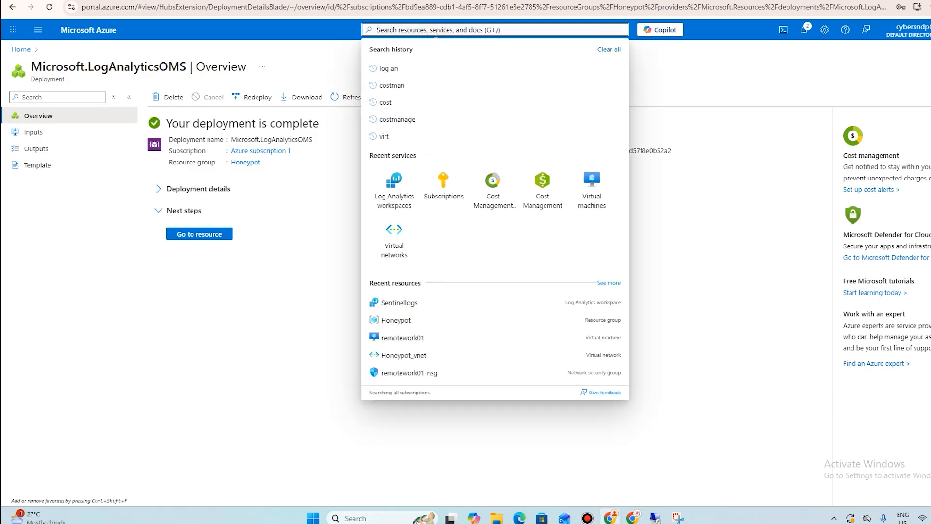
type("sent")
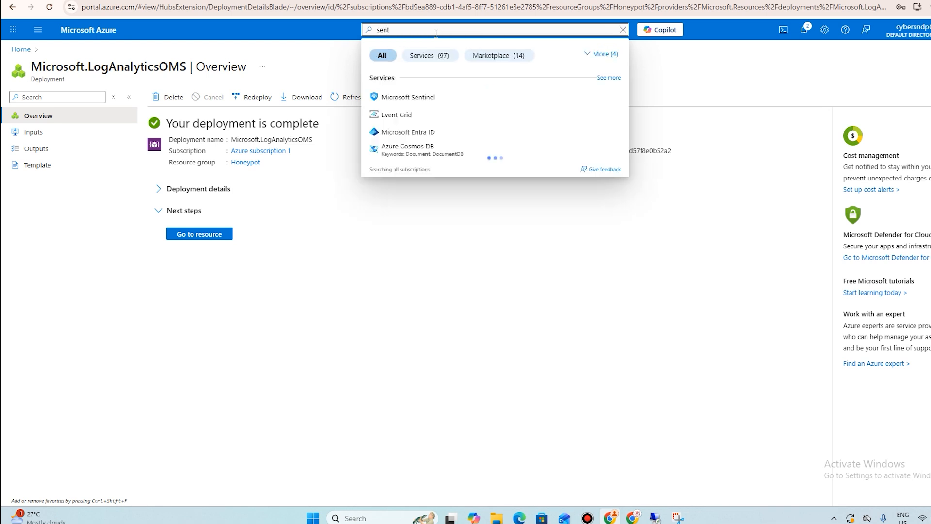
left_click(386, 101)
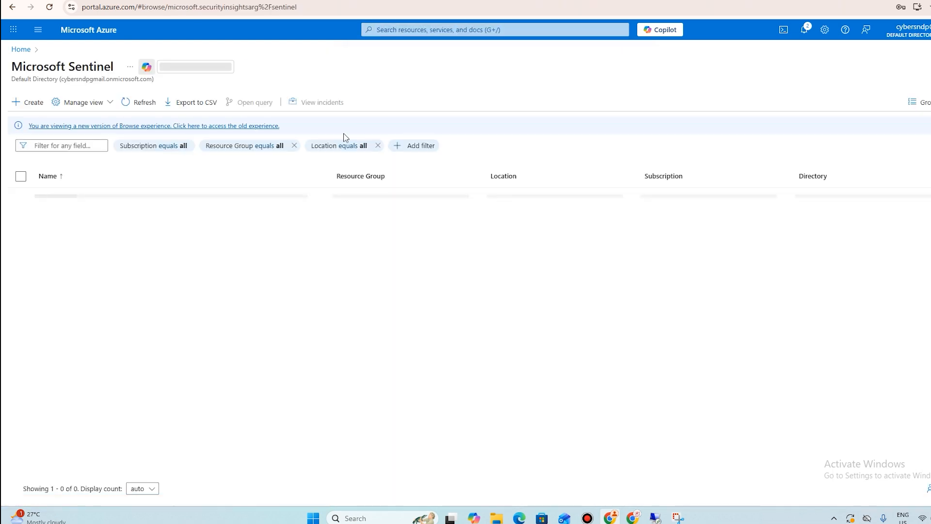
left_click(490, 367)
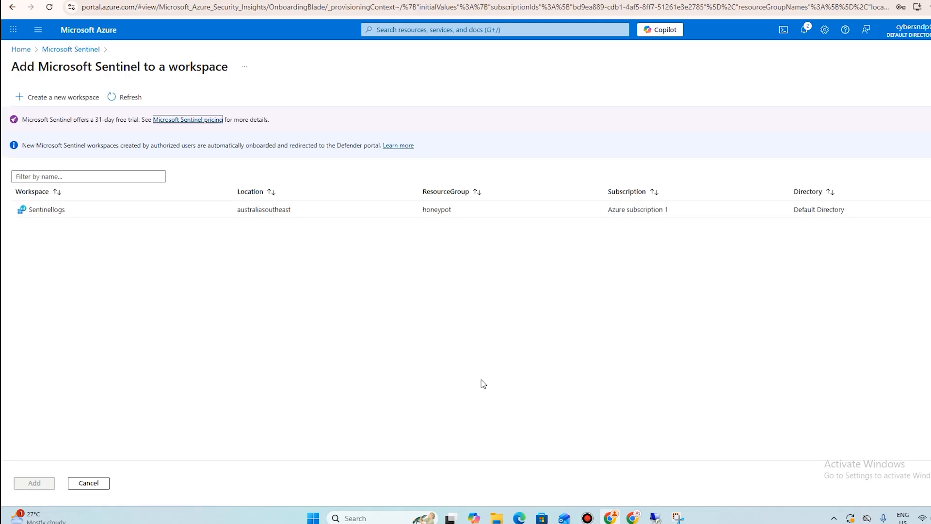
left_click(48, 208)
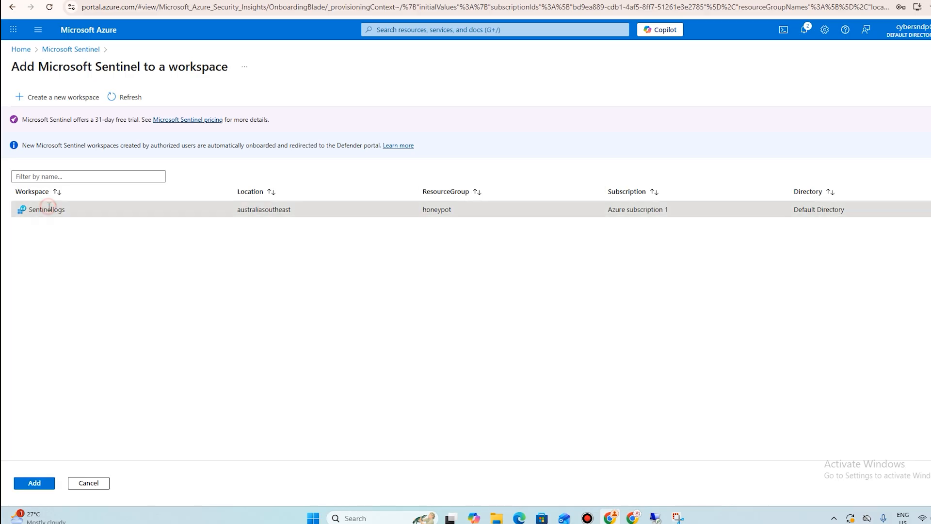
left_click(29, 483)
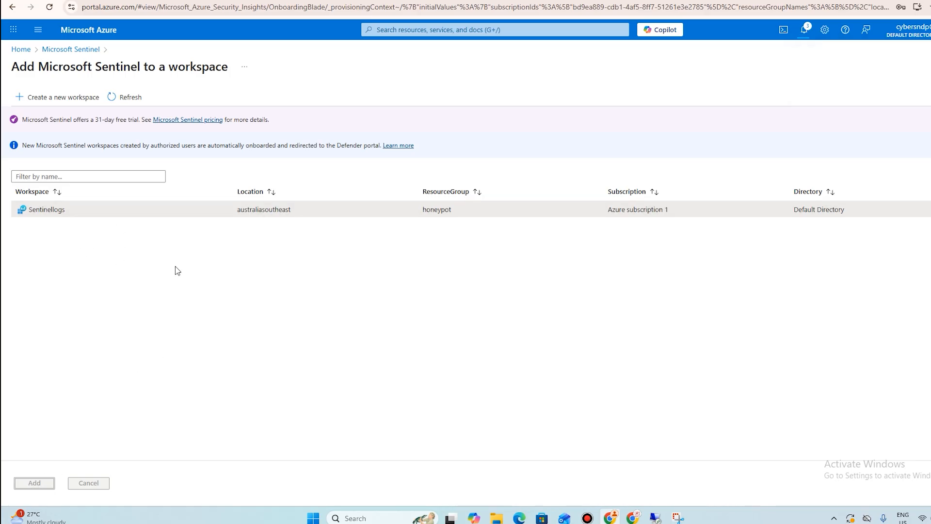
Open the Sentinellogs workspace in Microsoft Sentinel and dismiss its free trial notice
left_click(454, 30)
left_click(394, 203)
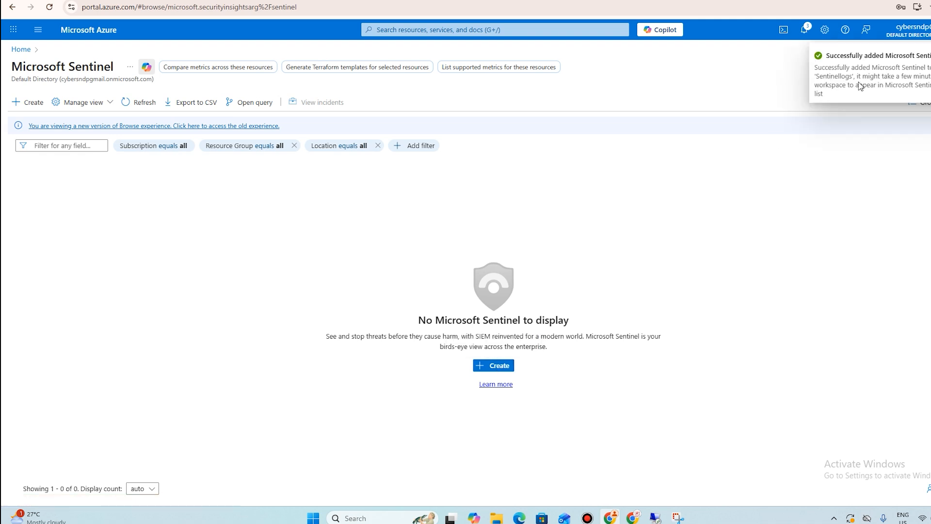
left_click(416, 29)
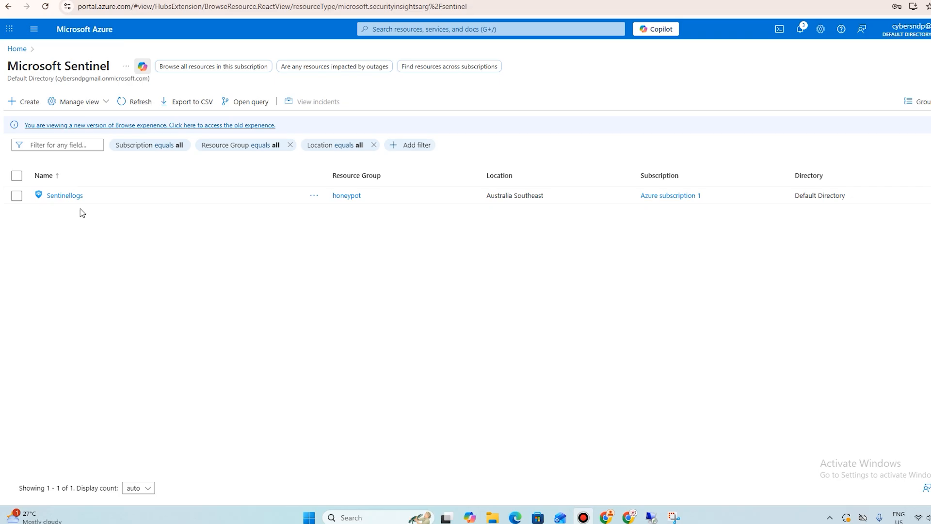
left_click(74, 195)
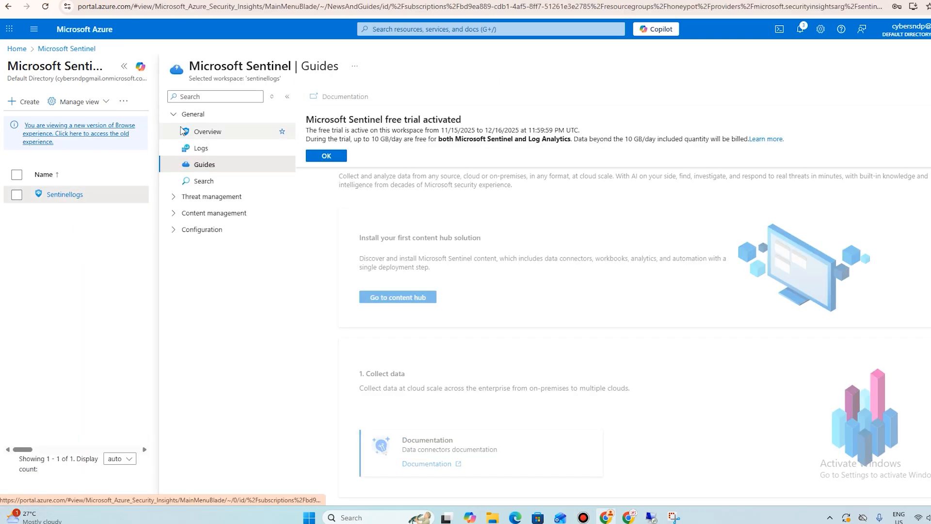
left_click(176, 197)
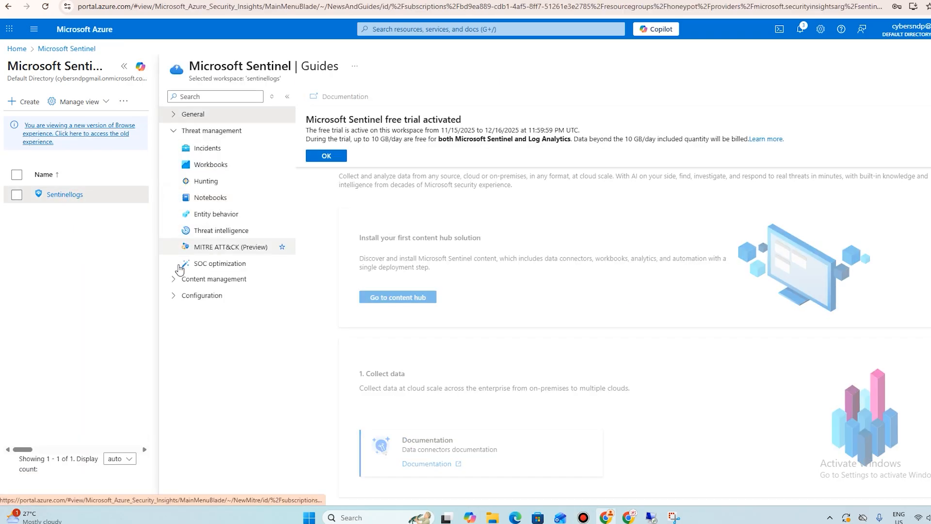
left_click(172, 279)
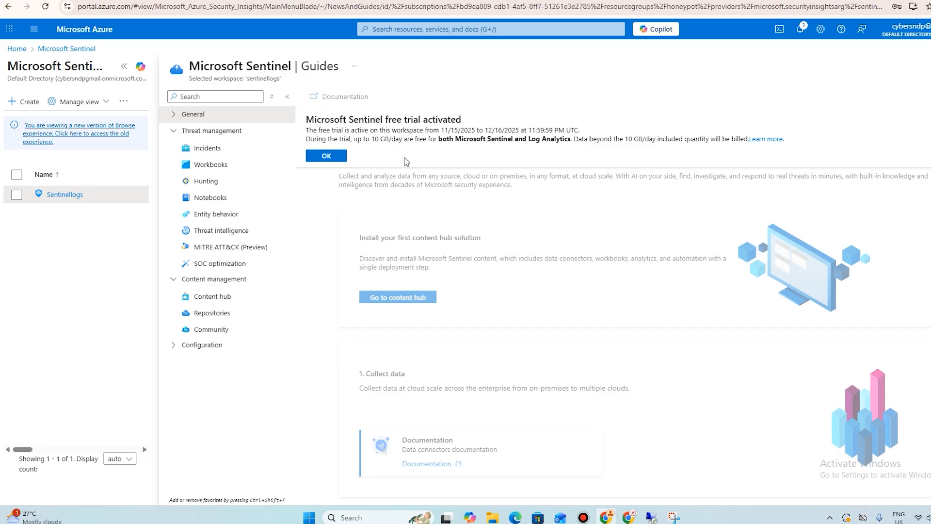
left_click(326, 156)
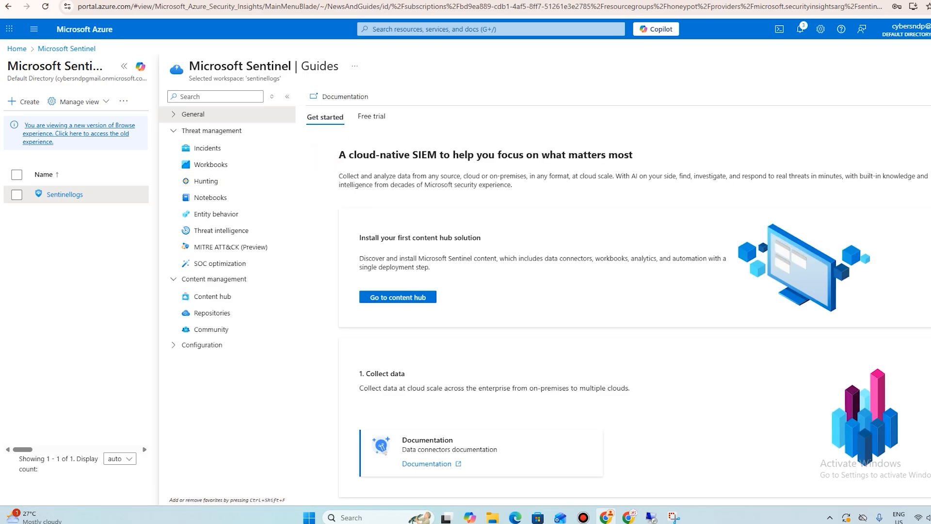
Search the Sentinel workspace's data connectors for "windows", then clear the search
left_click(123, 69)
left_click(26, 346)
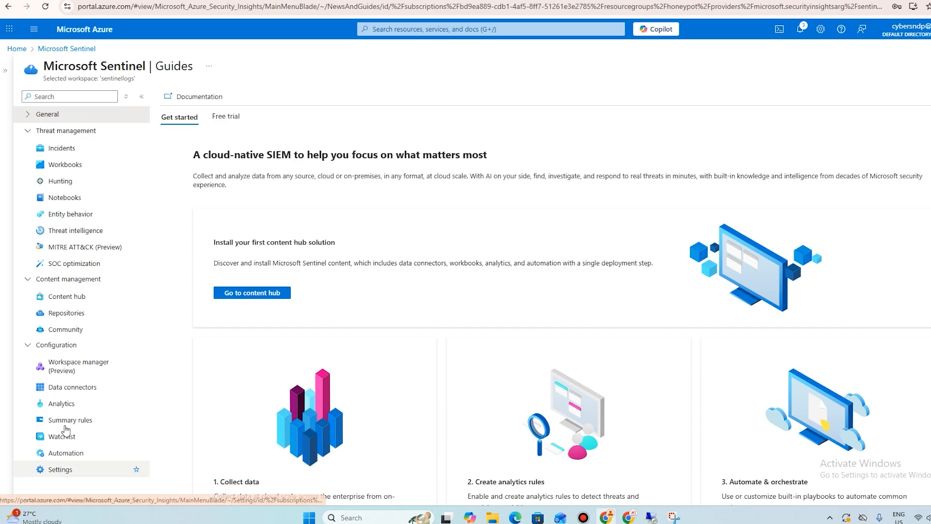
left_click(73, 390)
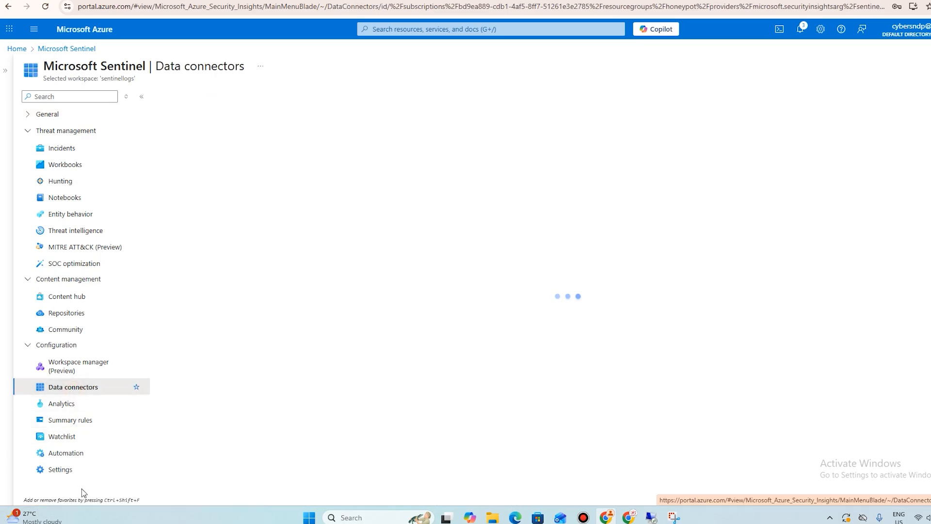
left_click(221, 216)
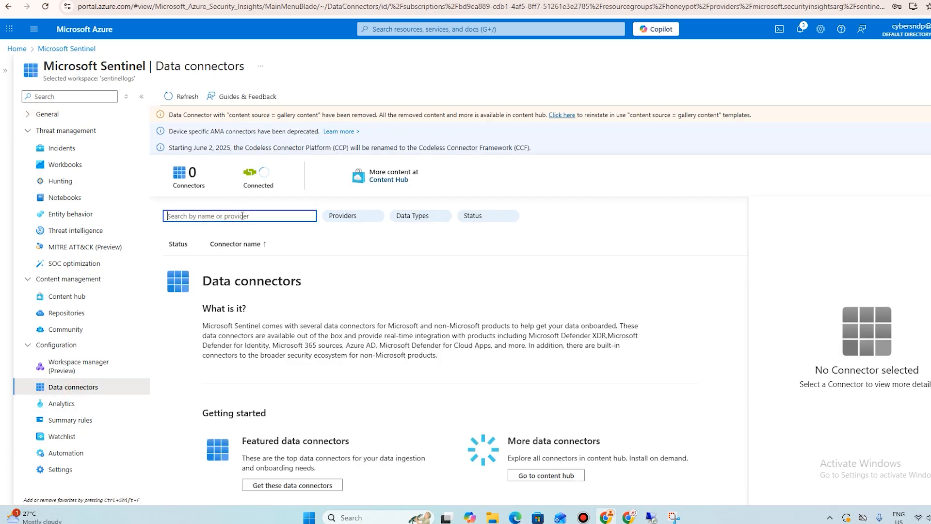
type("windows")
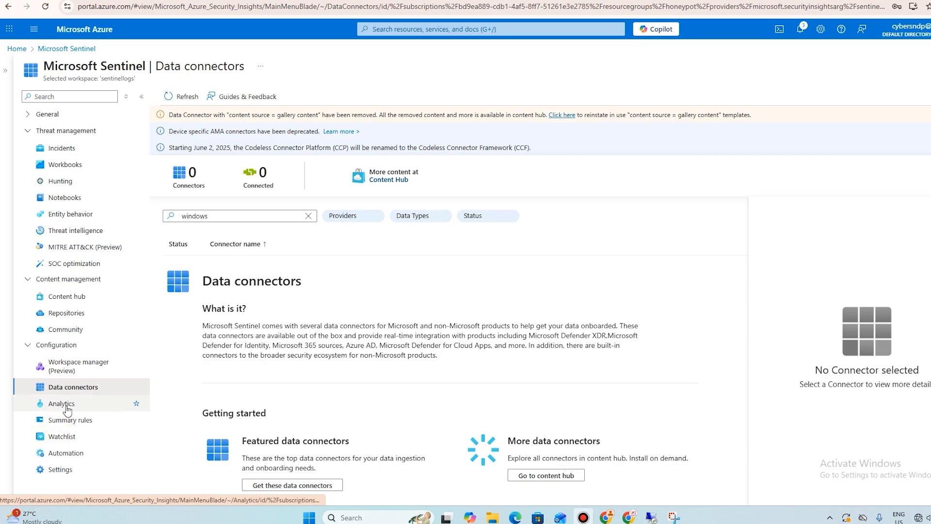
left_click(310, 213)
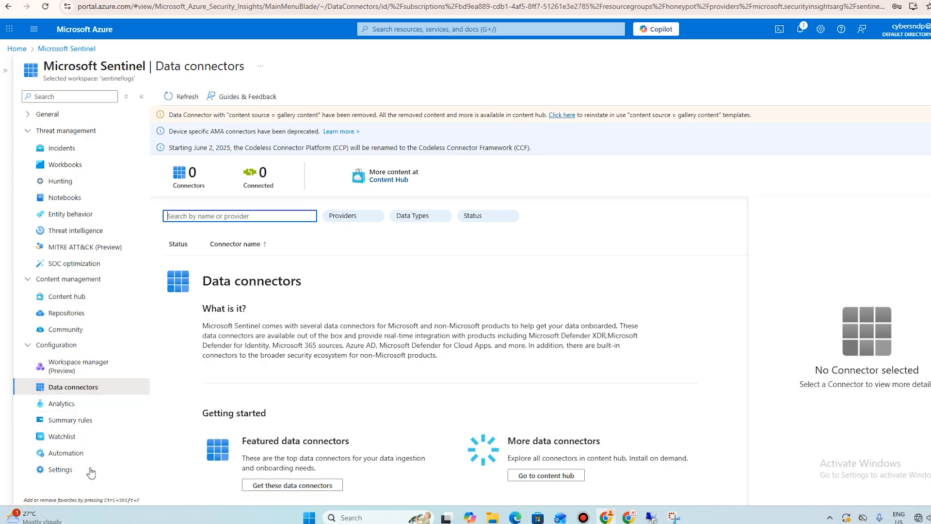
Open the Sentinel Content hub, restoring the computer's internet connection so the page can load
left_click(66, 297)
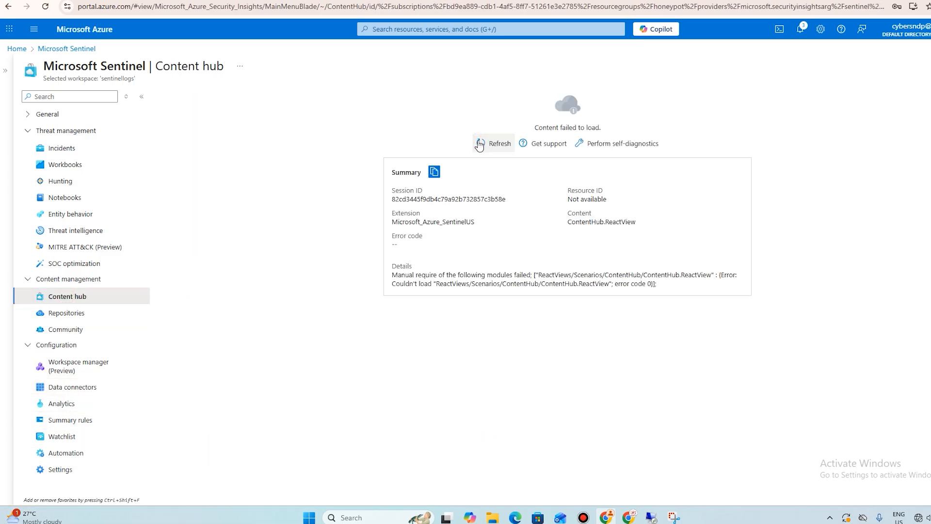
left_click(494, 151)
left_click(918, 518)
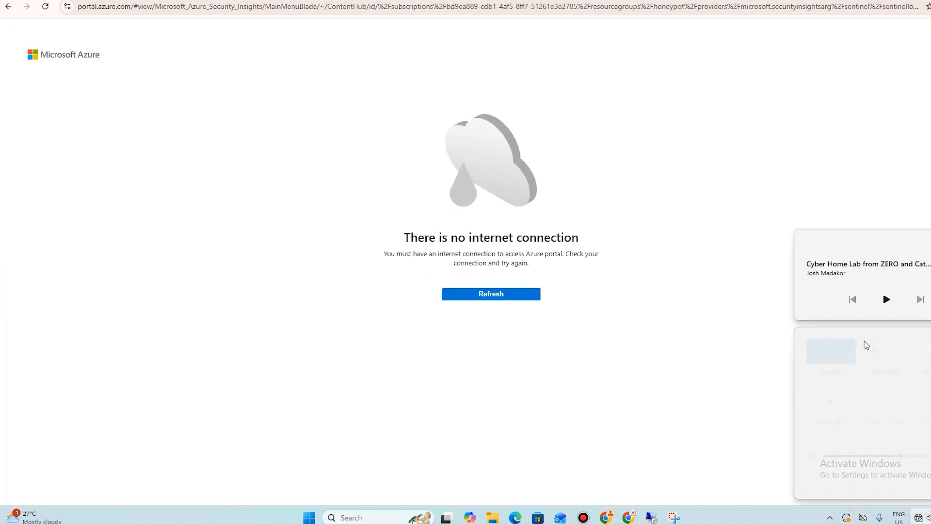
left_click(844, 350)
left_click(844, 331)
left_click(916, 378)
left_click(693, 372)
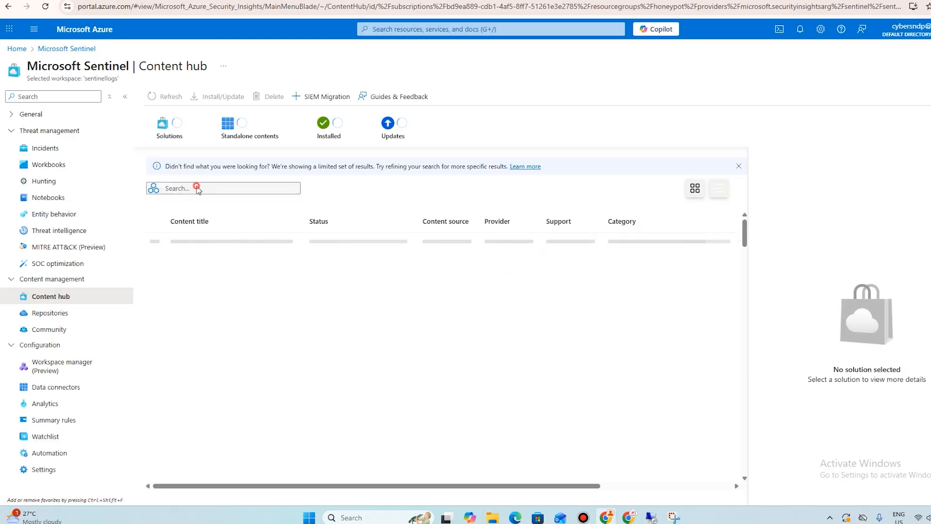
Search the Content hub for "windows security" and install the Windows Security Events solution
left_click(199, 188)
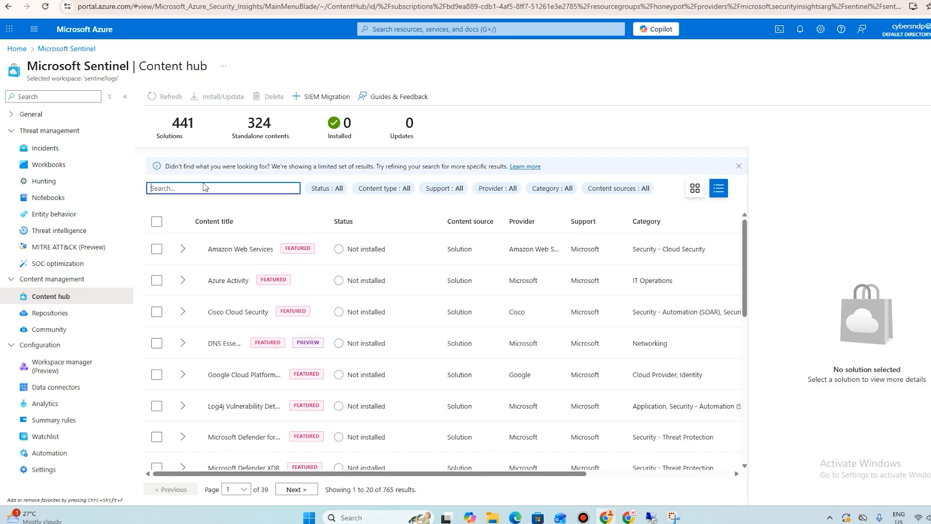
type("windows security")
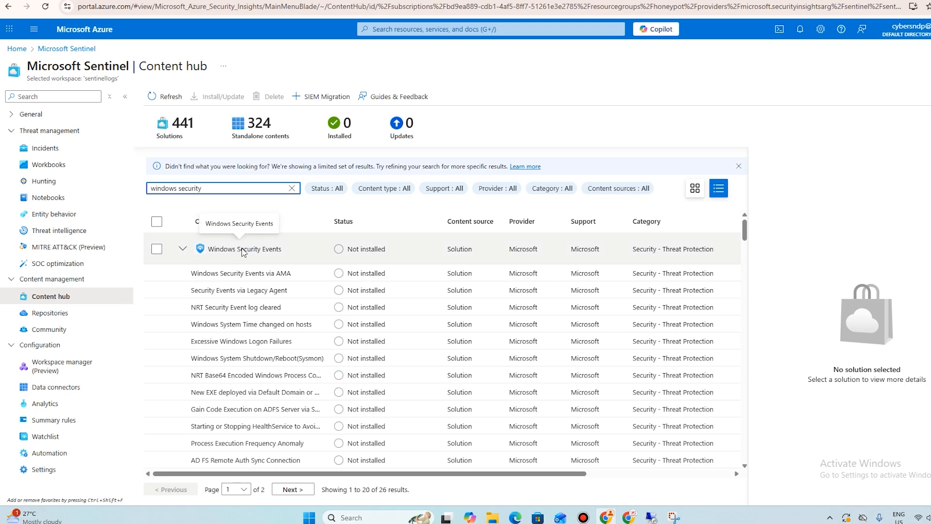
left_click(250, 253)
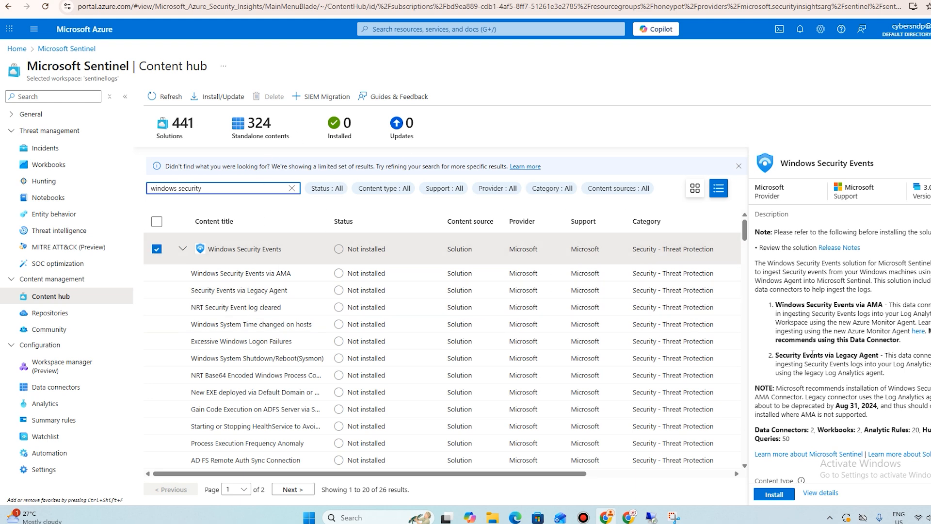
scroll(824, 381, "down", 2)
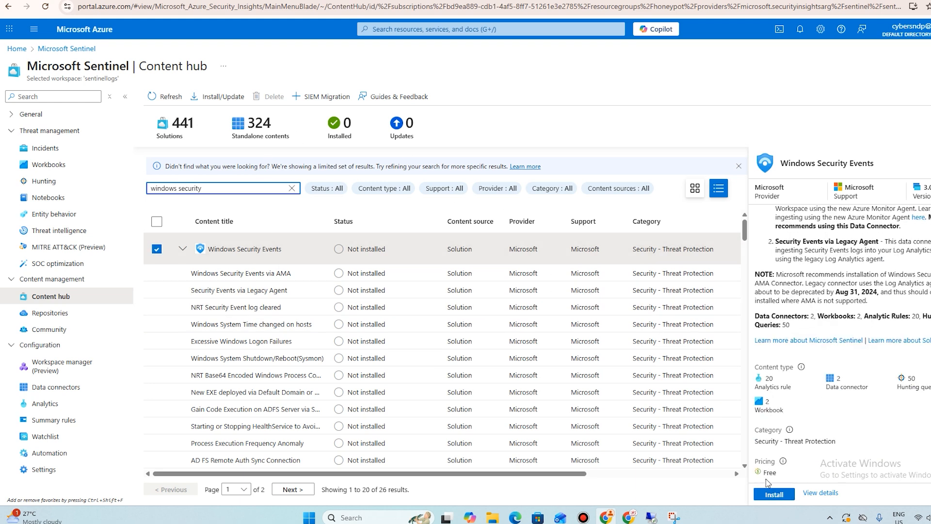
scroll(400, 371, "down", 4)
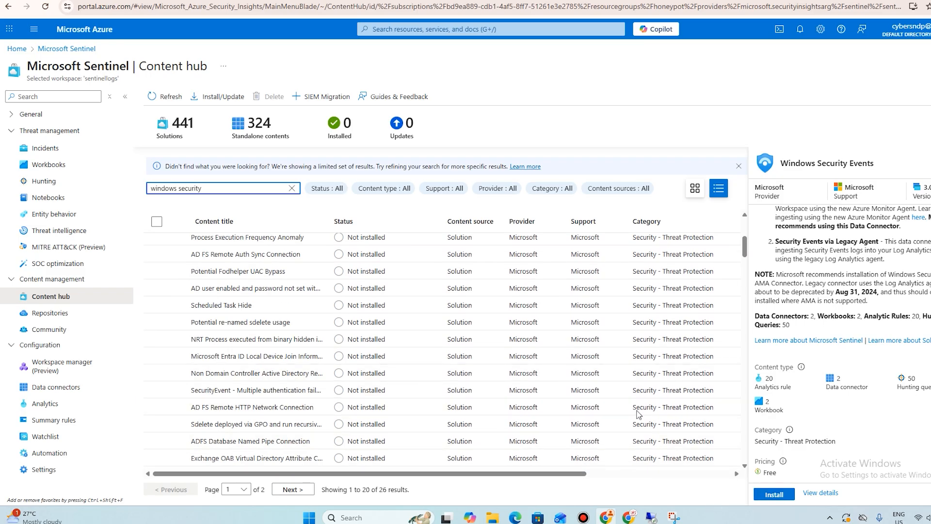
left_click(773, 493)
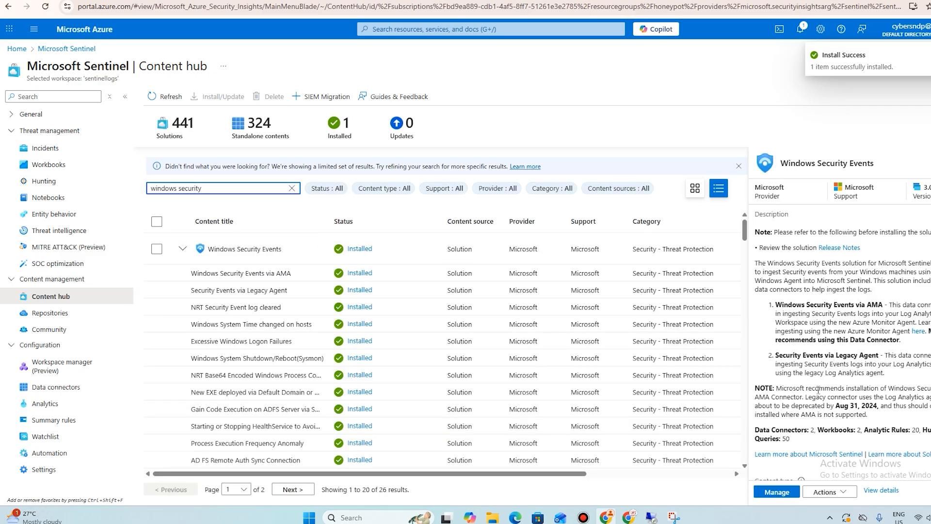
Manage the installed Windows Security Events solution and open its Windows Security Events via AMA data connector
scroll(831, 369, "down", 2)
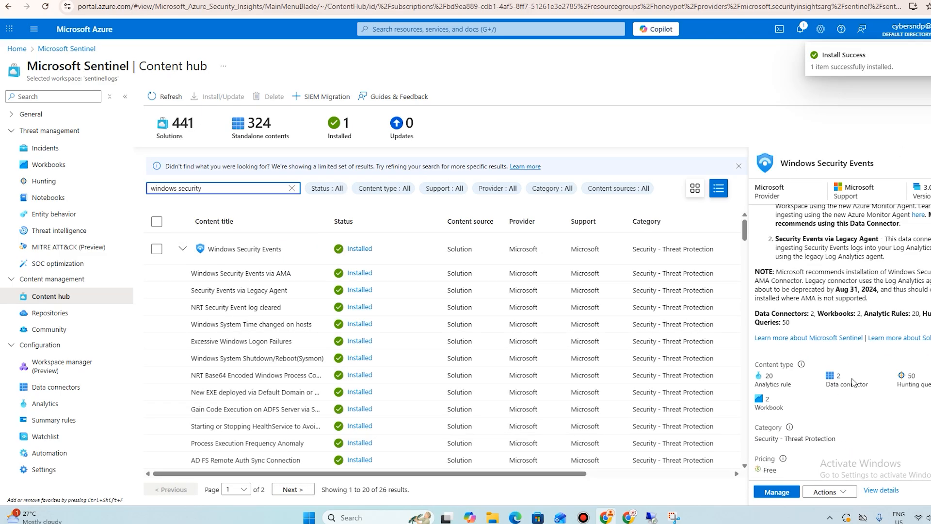
left_click(775, 490)
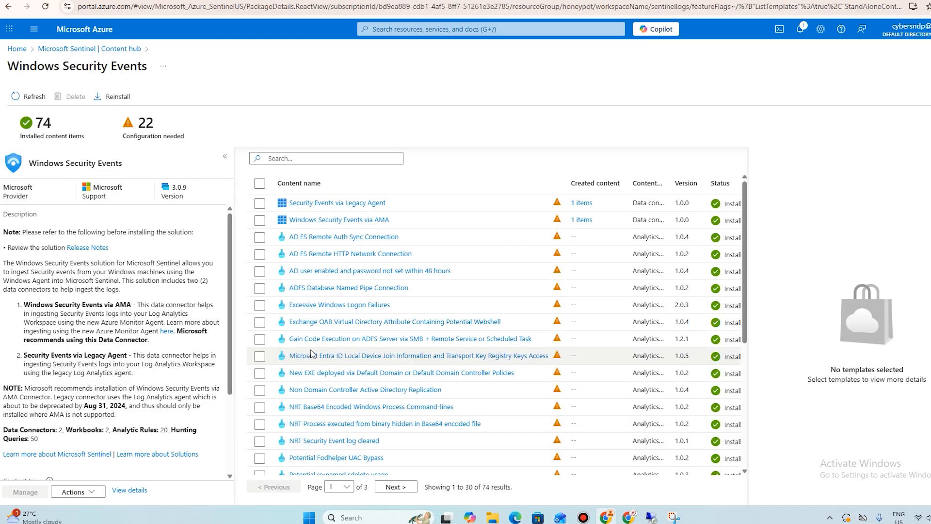
left_click(345, 224)
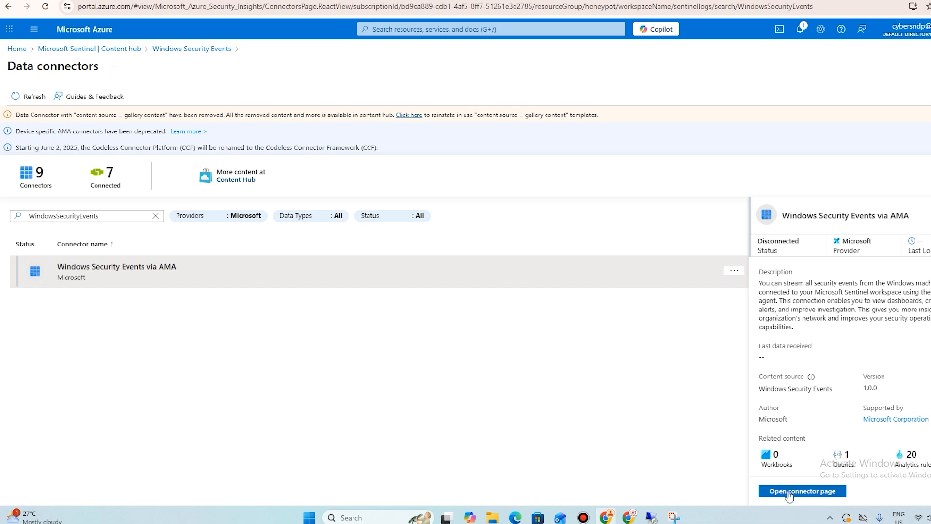
Start a data collection rule named WindowsEvents for the Windows Security Events via AMA connector, keeping Azure subscription 1 and the Honeypot resource group
left_click(788, 492)
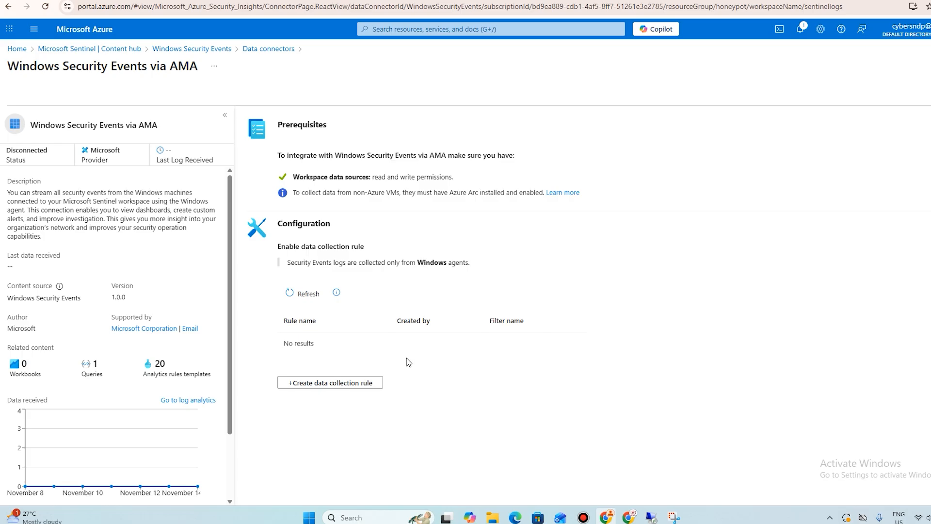
left_click(316, 383)
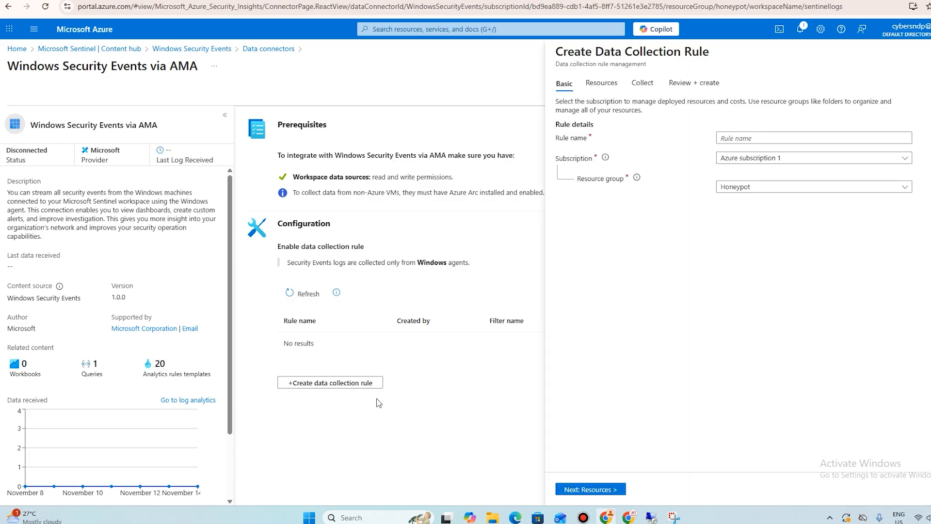
left_click(770, 138)
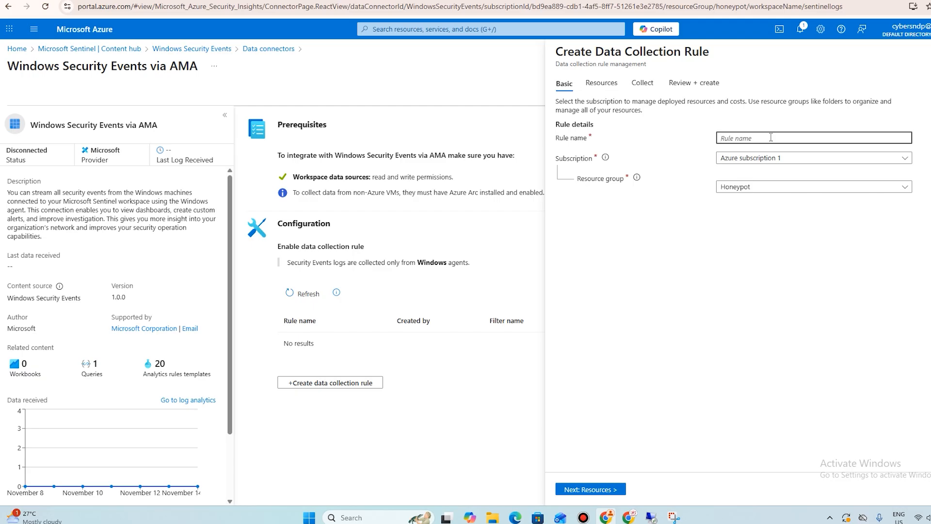
type("WindowsEvents")
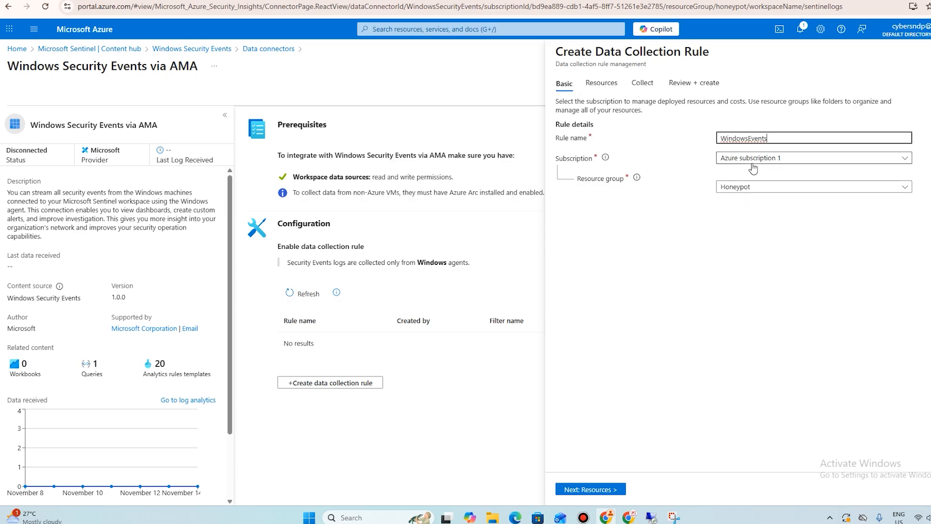
left_click(590, 490)
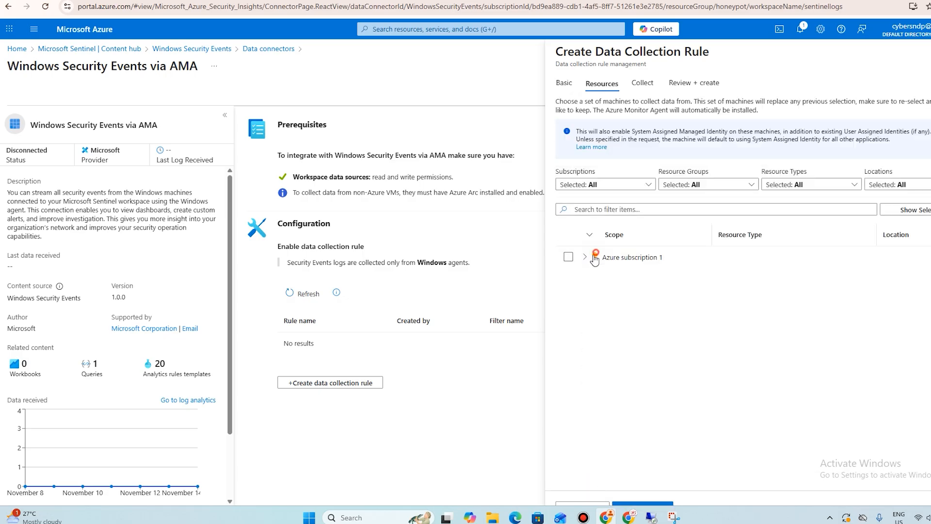
Select the remotework01 virtual machine in the Honeypot resource group as the rule's resource, collect all security events, and create the rule
left_click(586, 258)
left_click(610, 278)
left_click(652, 297)
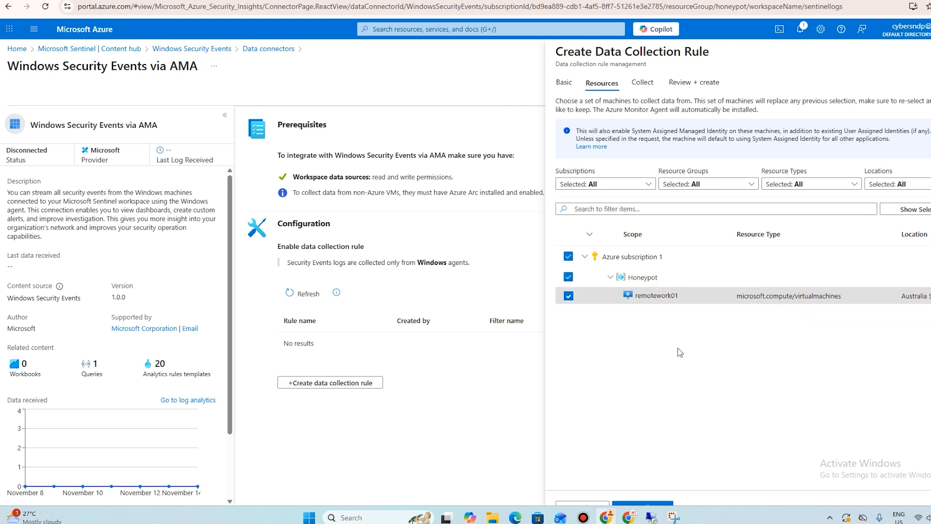
scroll(656, 462, "down", 1)
left_click(650, 490)
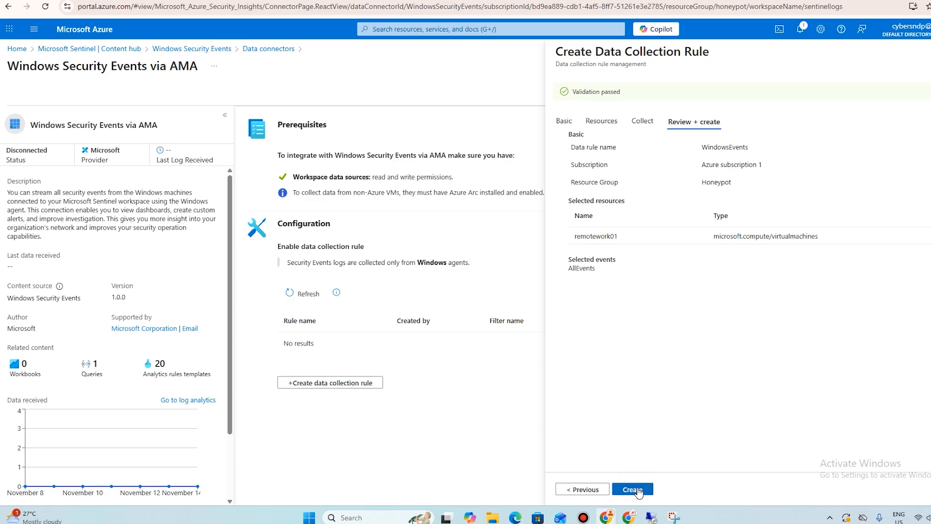
left_click(641, 488)
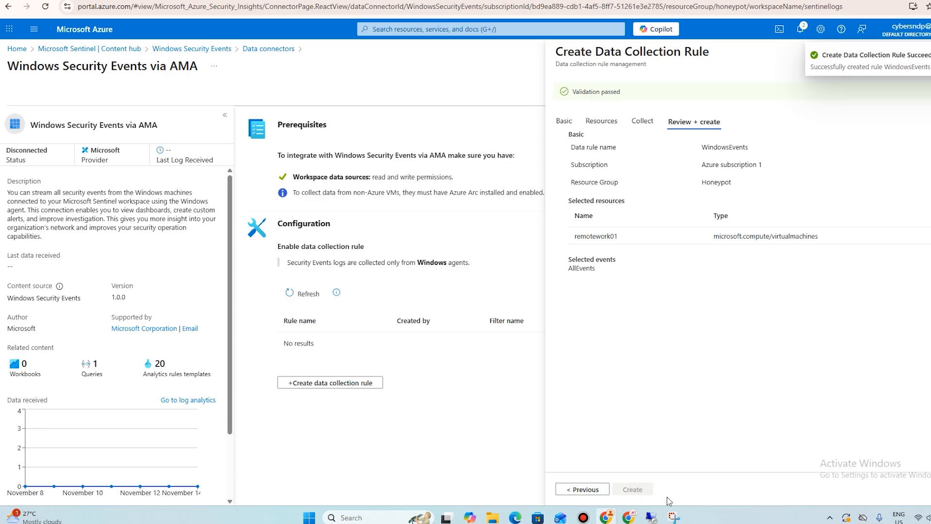
mouse_move(669, 517)
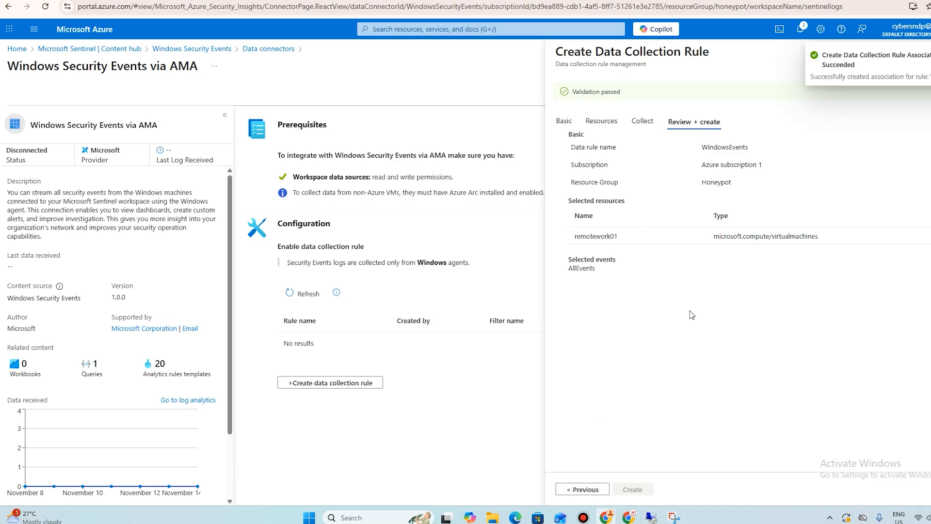
Open the remotework01 virtual machine's installed extensions and refresh the list to check the AzureMonitorWindowsAgent status
left_click(393, 28)
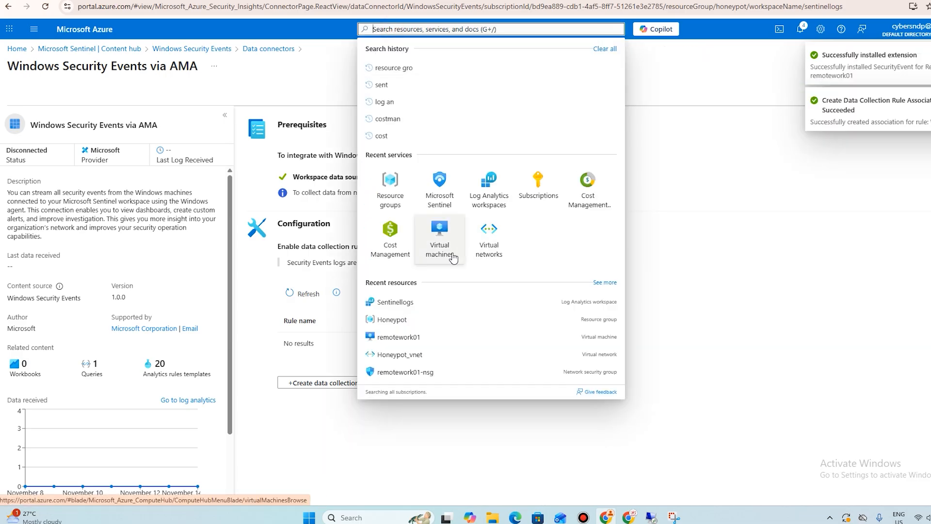
left_click(439, 240)
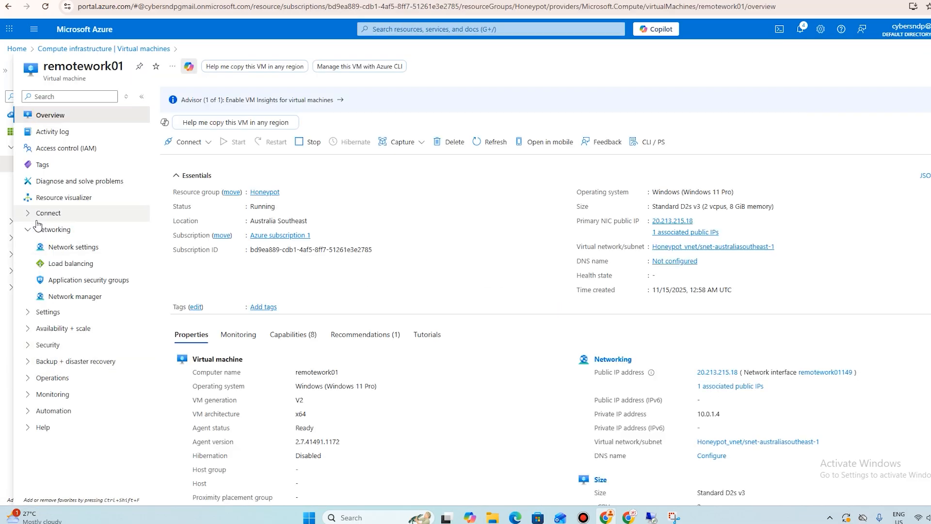
left_click(403, 29)
type("data coll")
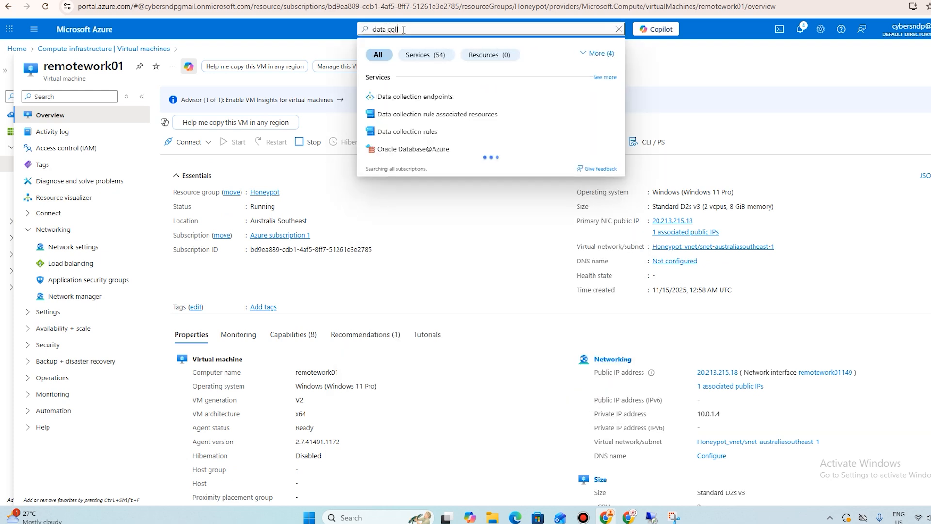
left_click(43, 312)
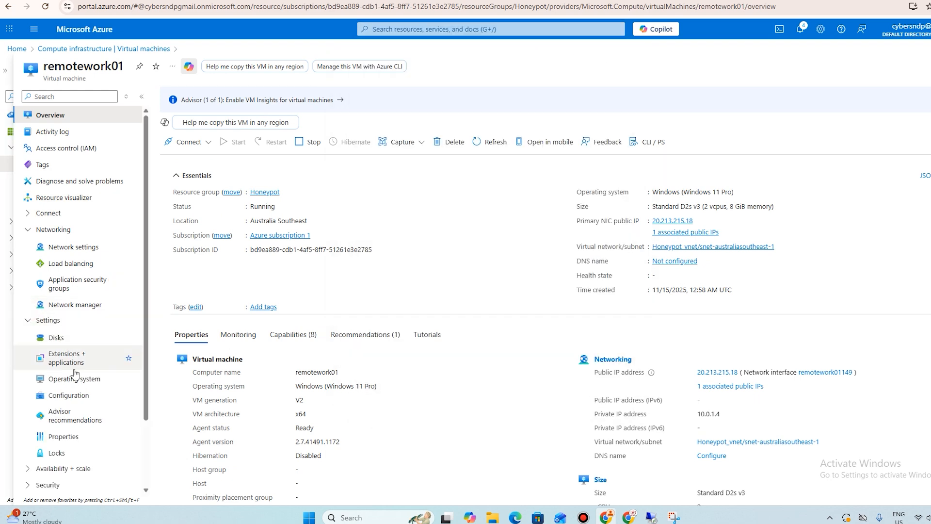
left_click(67, 358)
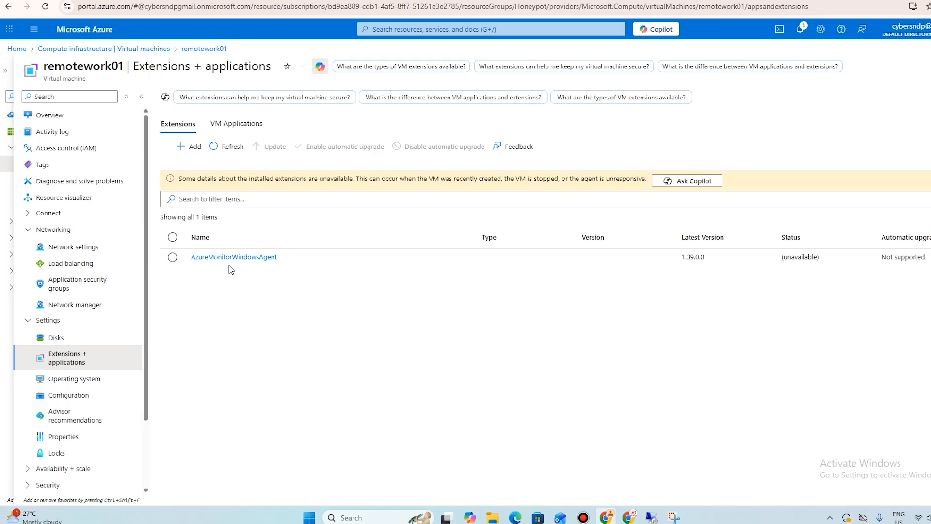
left_click(219, 147)
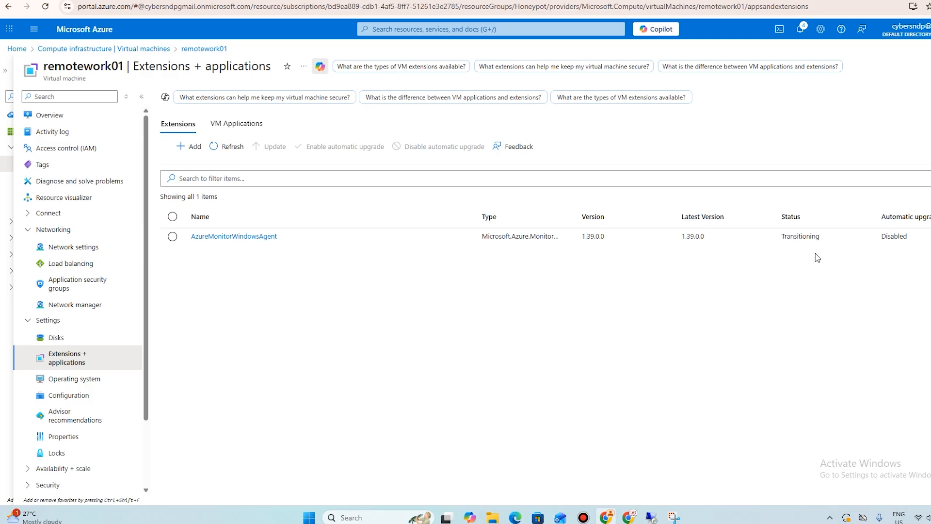
Find the WindowsEvents data collection rule through the portal search and inspect its data sources and associated resources
left_click(461, 29)
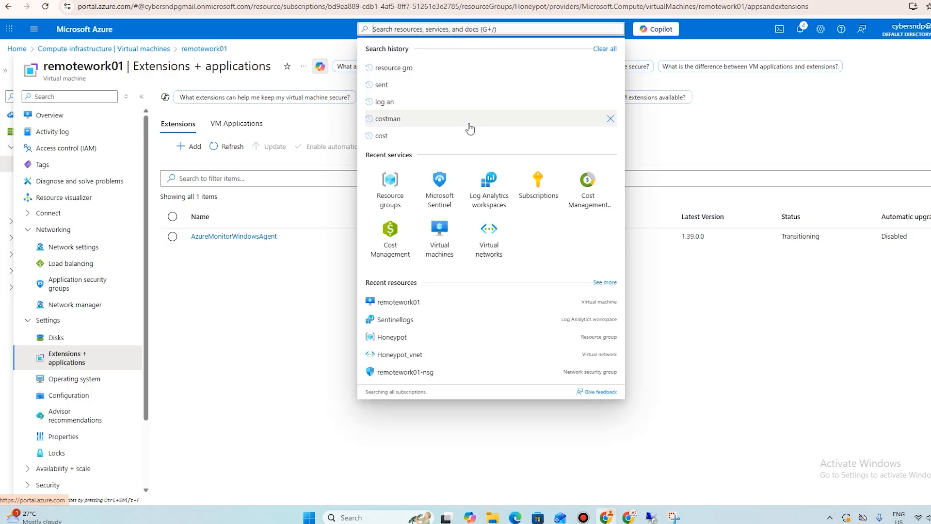
type("data coll")
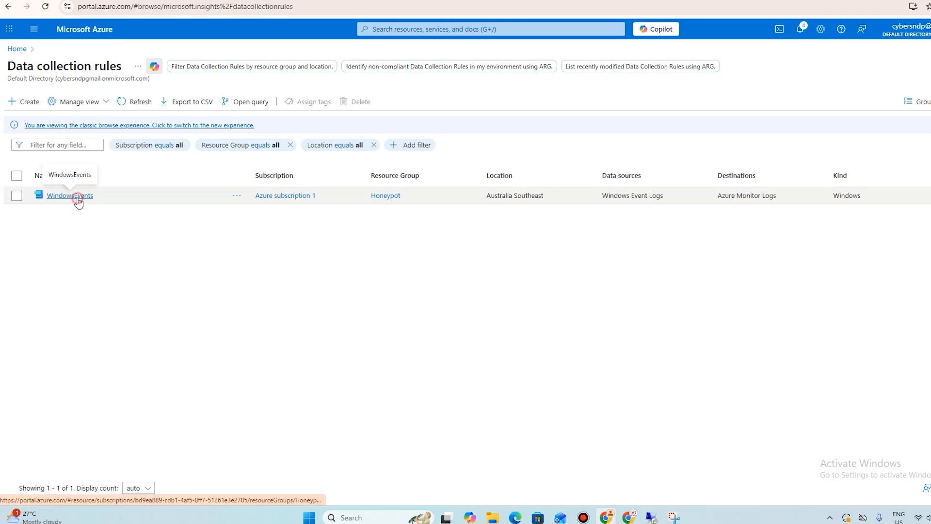
left_click(79, 198)
left_click(178, 197)
left_click(185, 232)
left_click(191, 247)
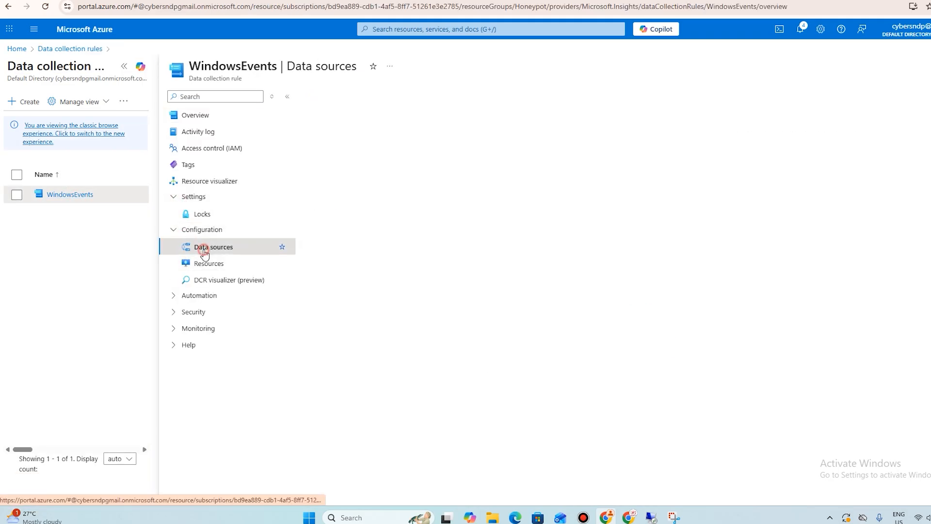
left_click(208, 266)
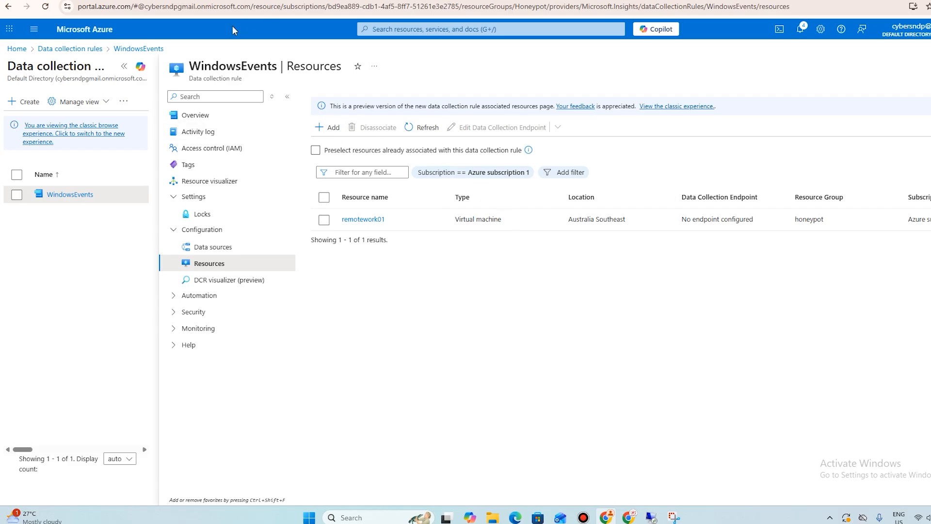
Open the Sentinellogs workspace in Microsoft Sentinel
left_click(412, 29)
left_click(489, 194)
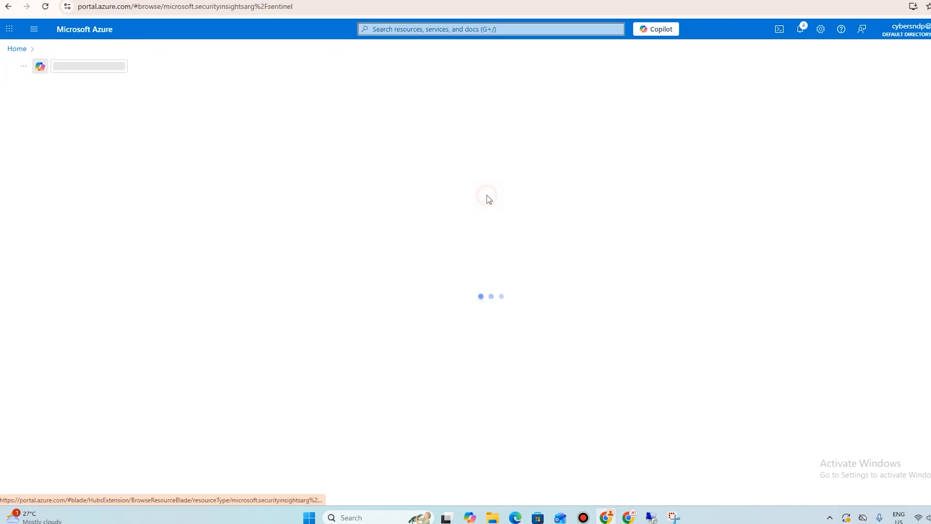
left_click(65, 196)
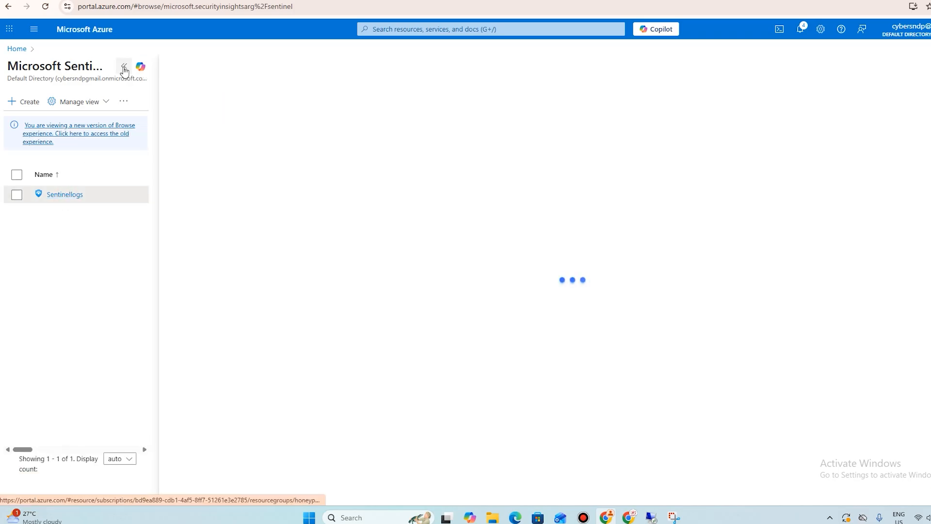
left_click(122, 68)
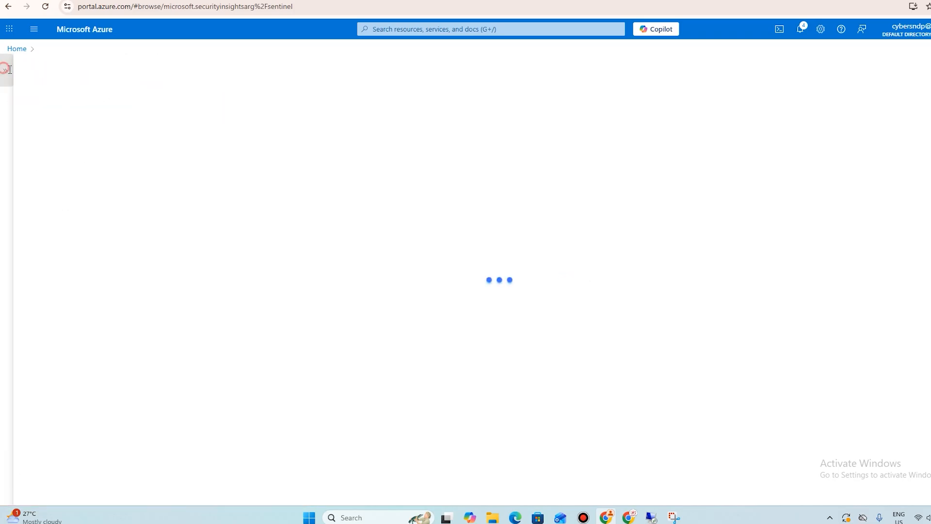
left_click(5, 71)
left_click(446, 29)
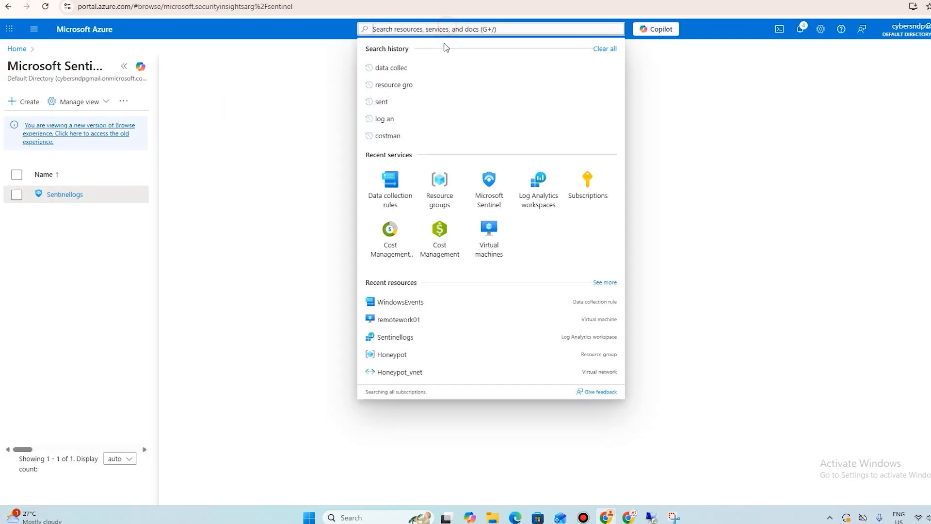
left_click(491, 192)
left_click(62, 195)
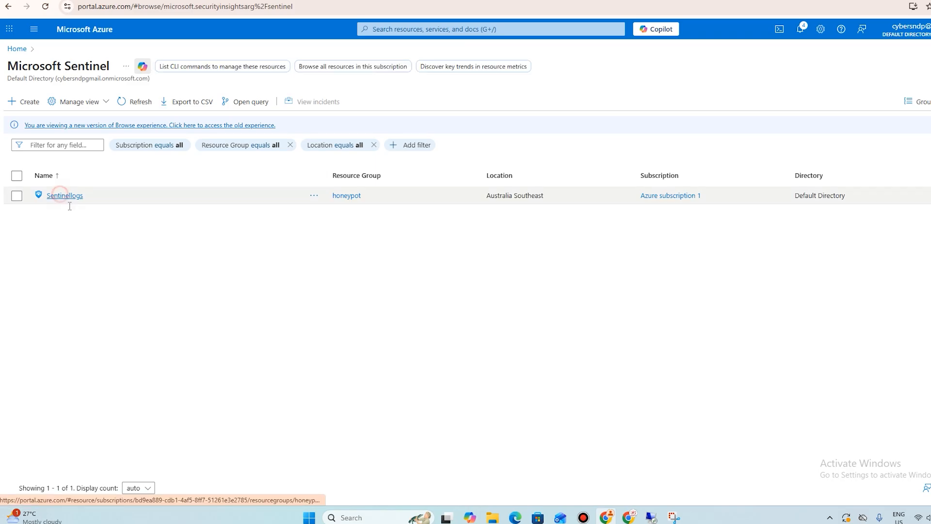
left_click(126, 69)
Open the Sentinel workspace's Logs page, dismissing the Log Analytics welcome screen and the Queries hub to reach the empty query editor
left_click(58, 148)
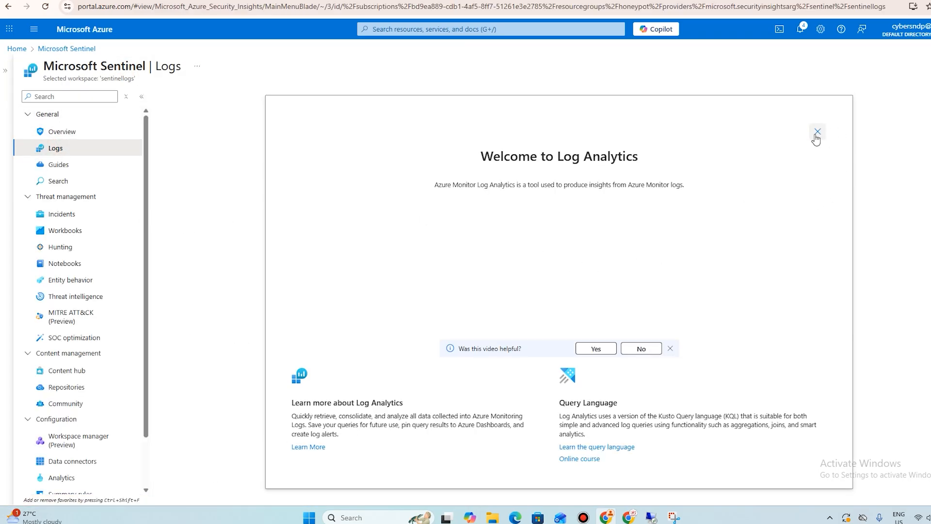
left_click(819, 134)
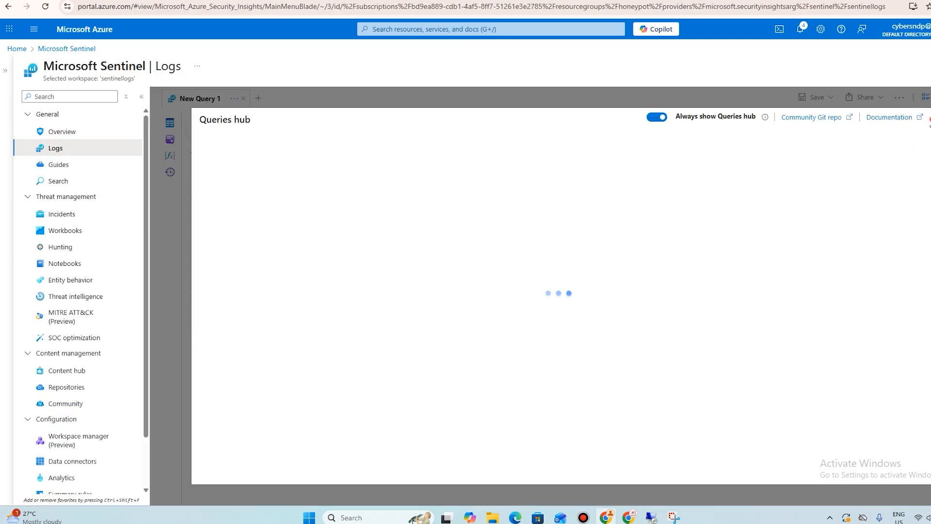
left_click(437, 172)
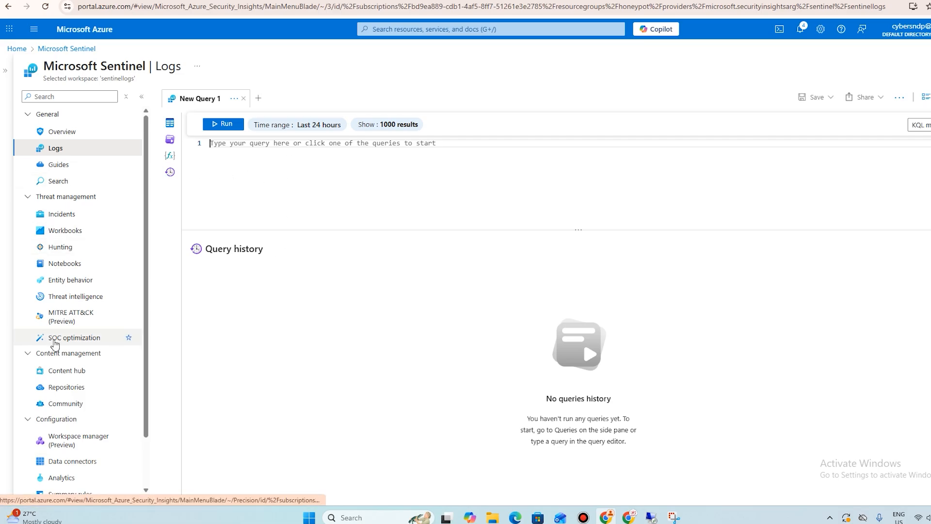
Examine the Windows Security Events via AMA data connector's status, received data and SecurityEvents data type in the Sentinel workspace
left_click(68, 463)
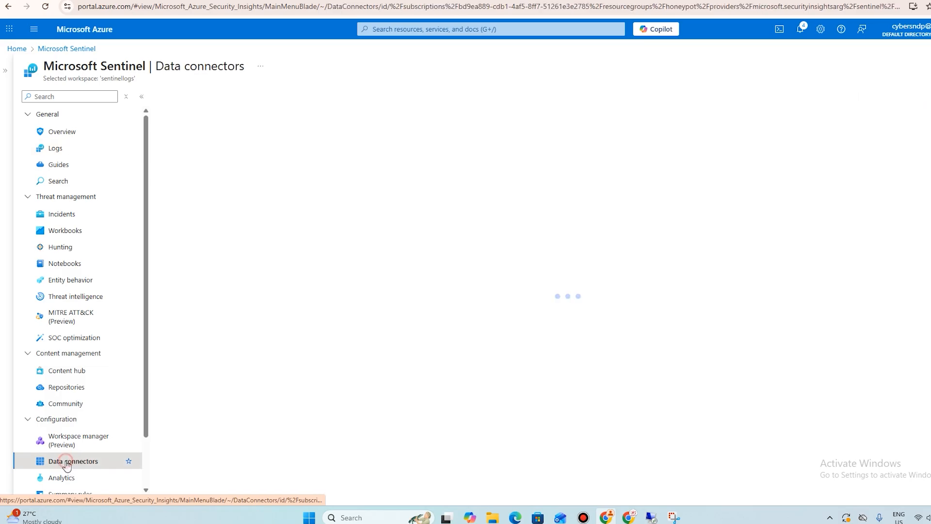
scroll(264, 495, "down", 2)
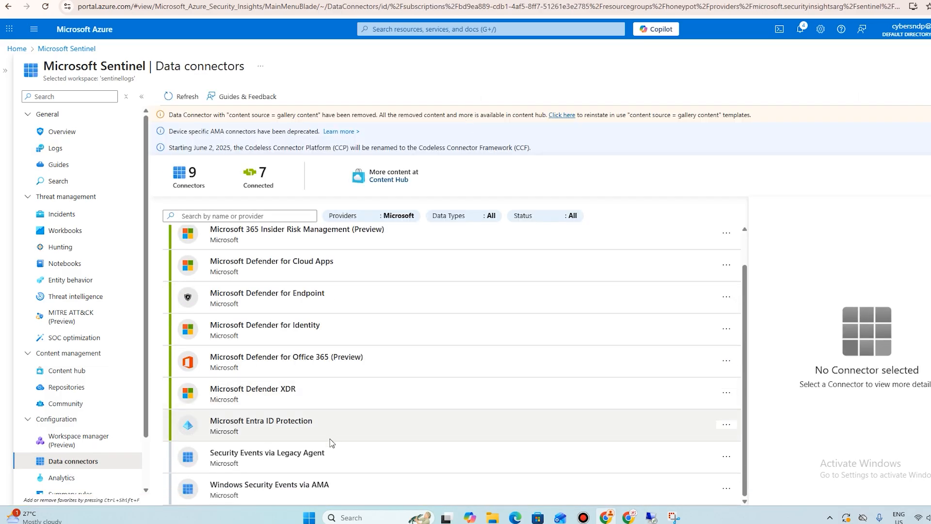
left_click(255, 492)
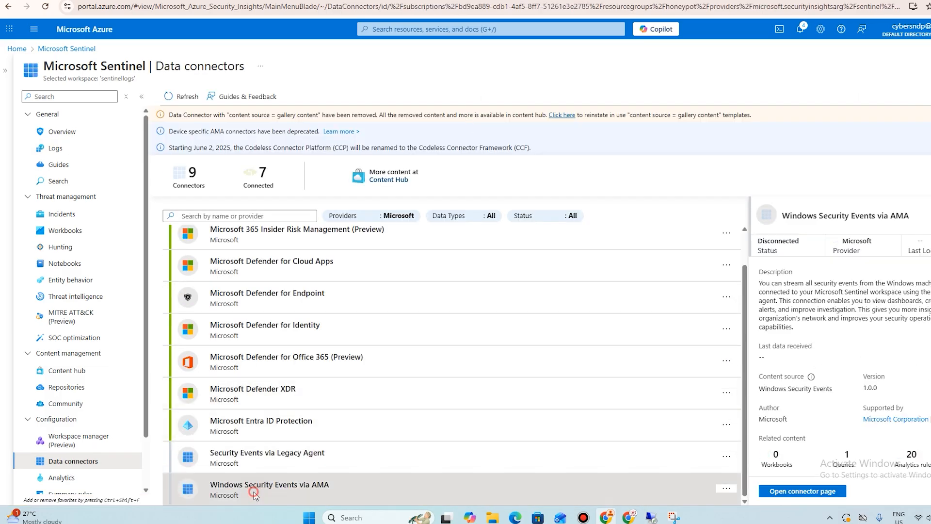
scroll(810, 461, "down", 1)
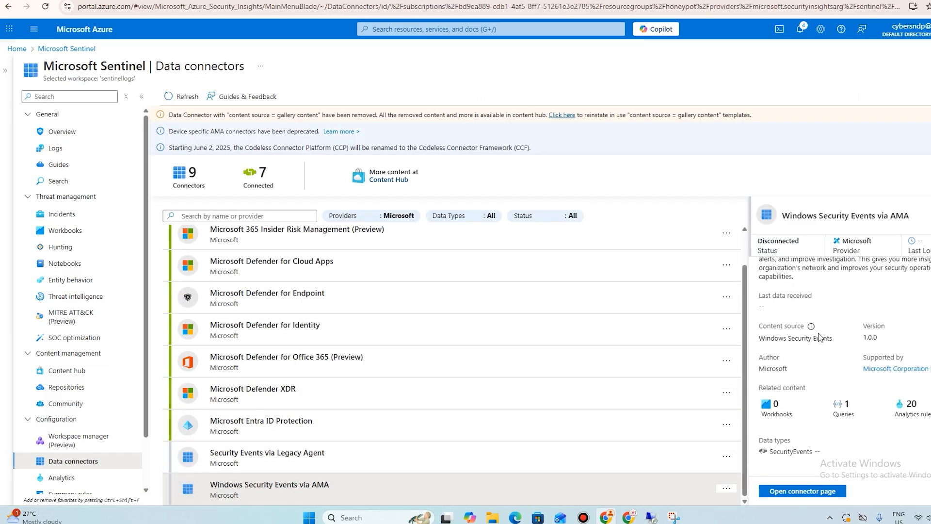
left_click_drag(771, 451, 815, 453)
scroll(805, 376, "down", 1)
scroll(805, 376, "down", 3)
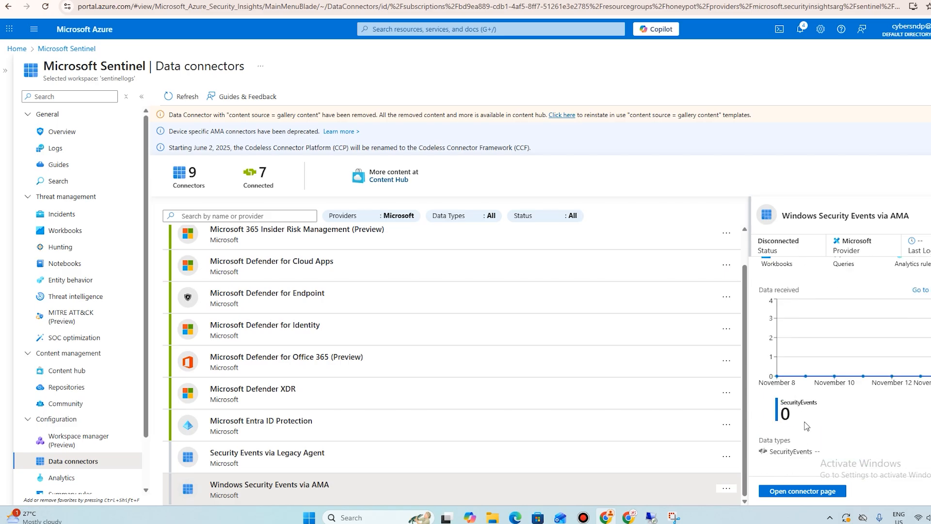
Open the Sentinel workspace's Logs page, dismiss the Queries hub and switch the query editor from Simple mode to KQL mode
left_click(59, 149)
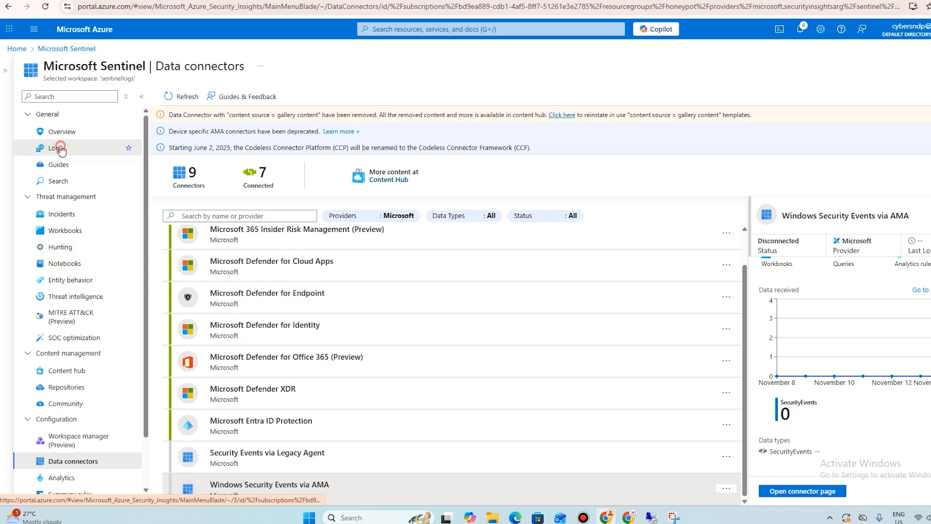
left_click(928, 117)
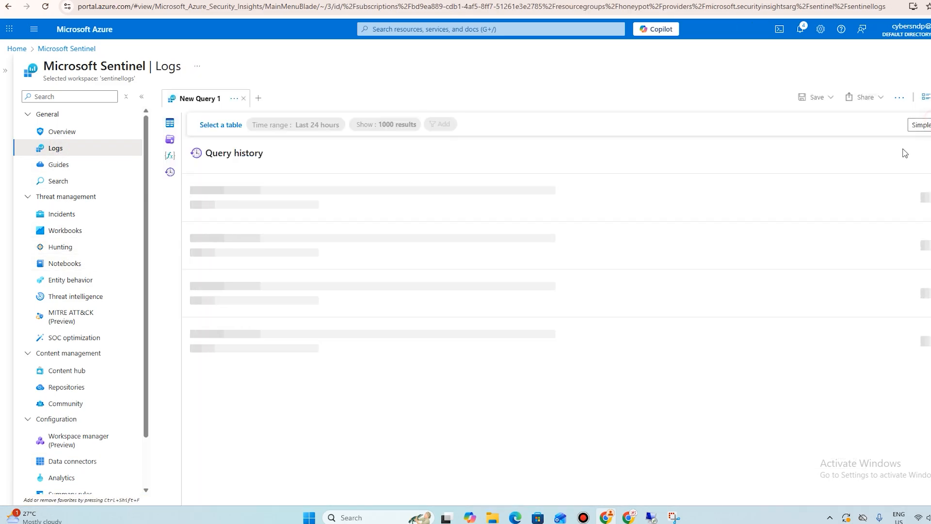
left_click(377, 143)
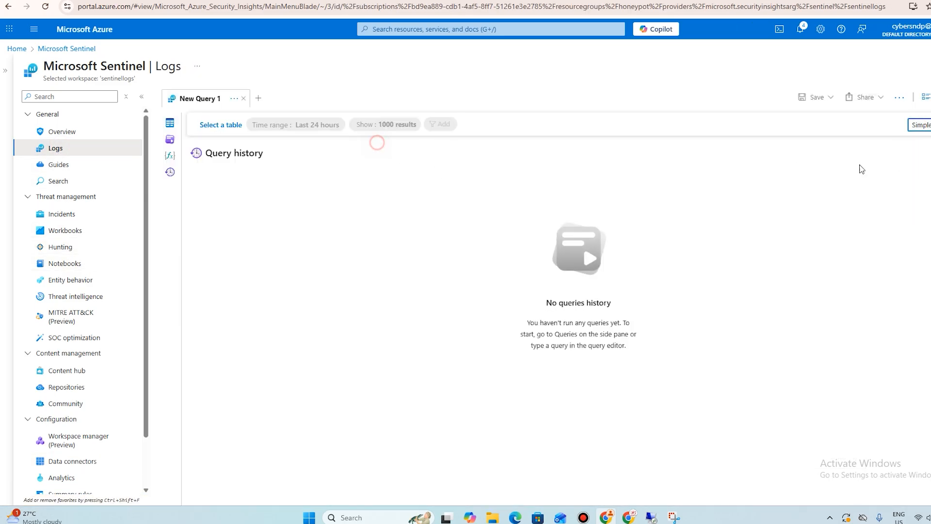
left_click(920, 124)
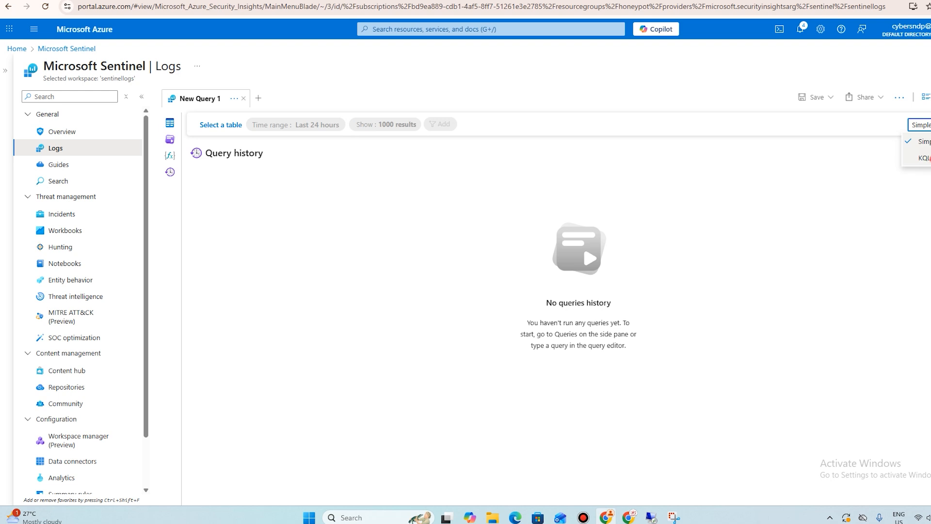
left_click(924, 158)
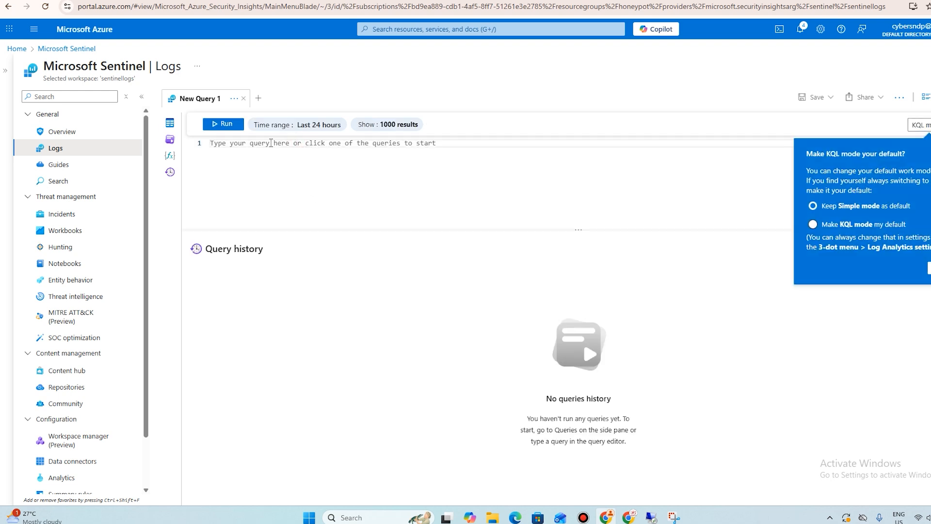
Enter a query for the SecurityEvent table and run it over the last 24 hours
type("sec")
key("Down")
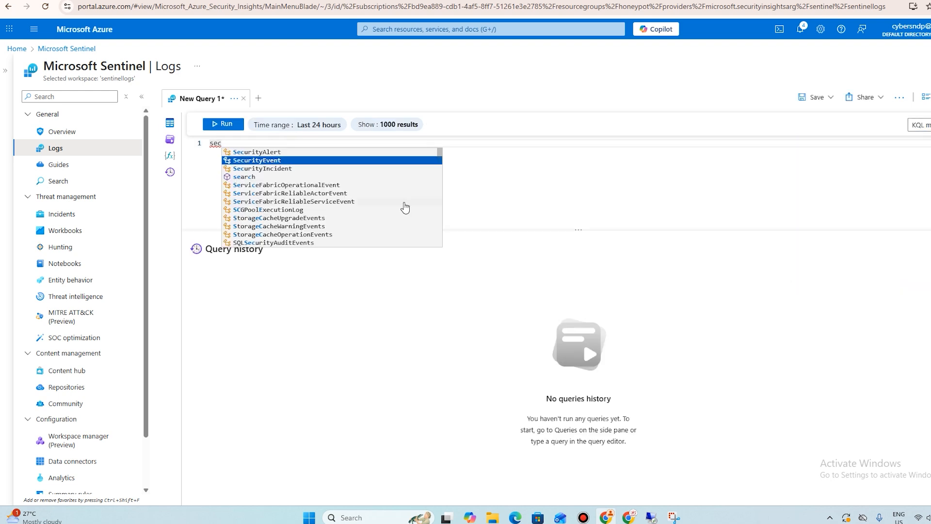
key("Return")
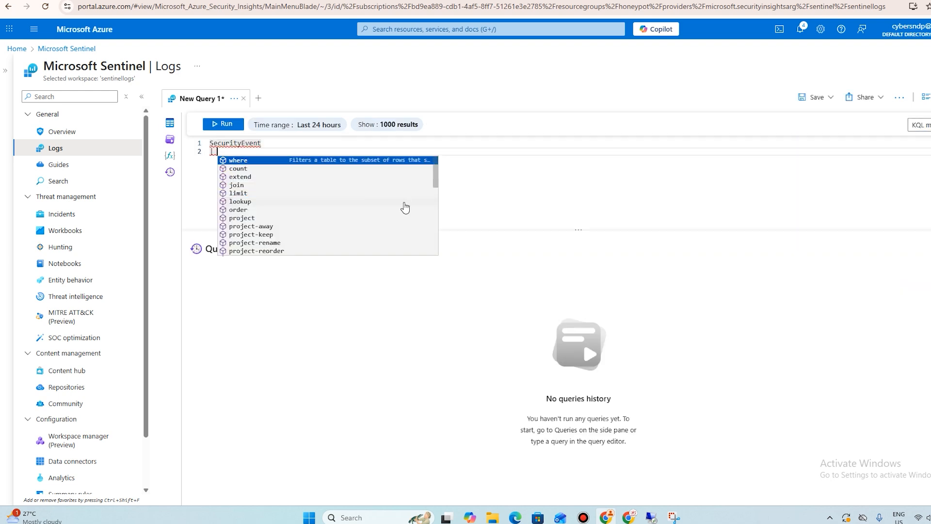
key("Escape")
left_click(236, 125)
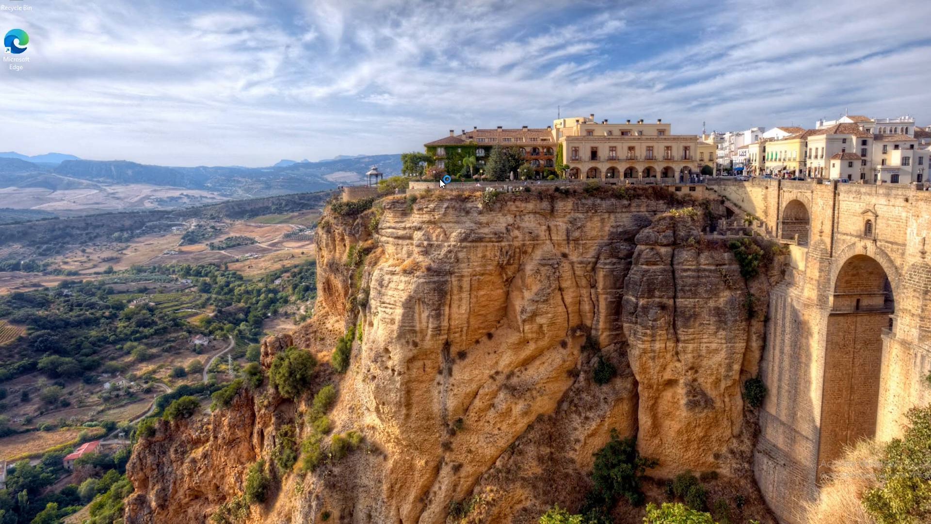
Switch to the remote Windows virtual machine, open Event Viewer maximized and display the Security log under Windows Logs
key("super")
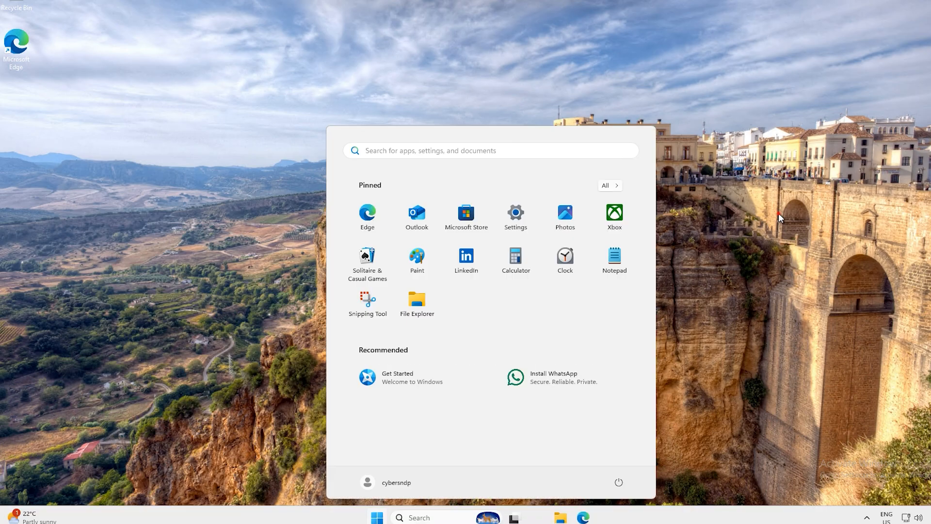
key("super")
left_click(410, 515)
type("event")
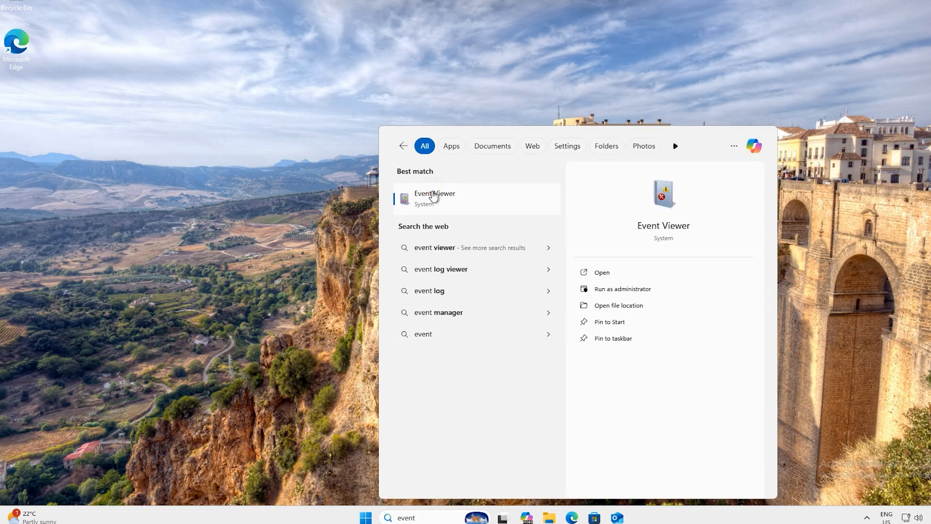
left_click(433, 196)
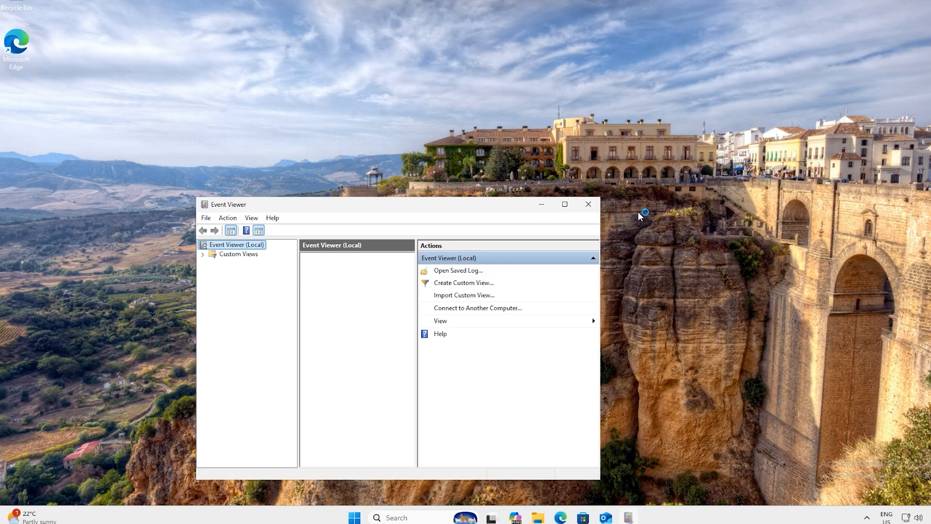
left_click(565, 205)
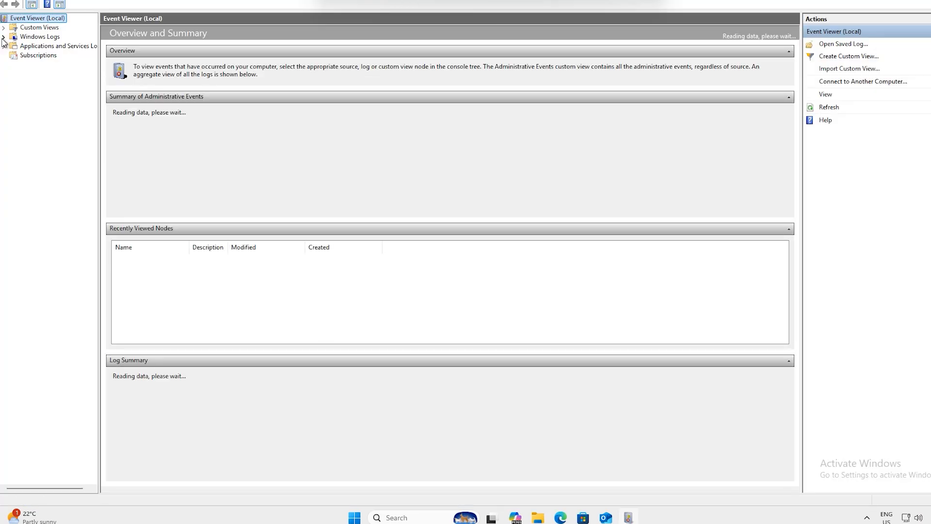
left_click(4, 37)
left_click(39, 55)
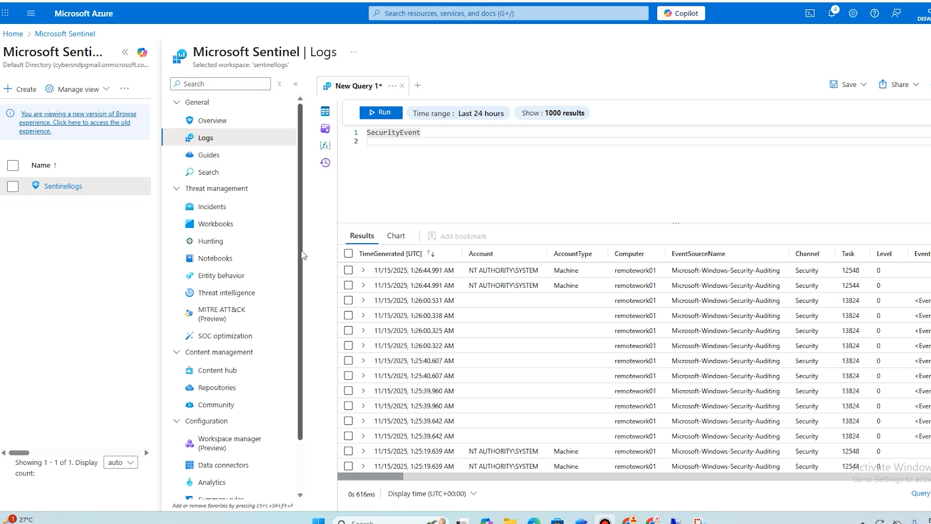
Examine the SecurityEvent query results in Sentinel, widening the Account column and reading the expanded details of a failed logon event
scroll(678, 339, "down", 5)
scroll(692, 368, "down", 3)
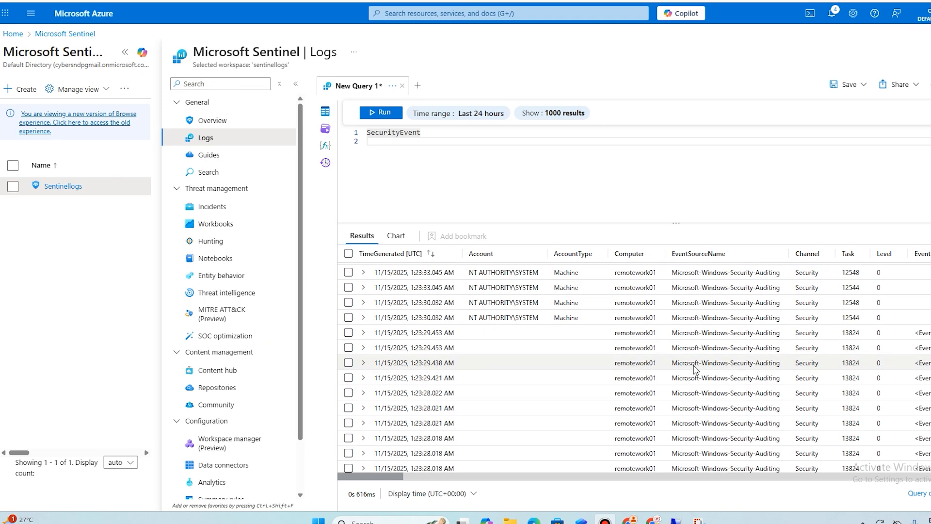
scroll(693, 371, "down", 3)
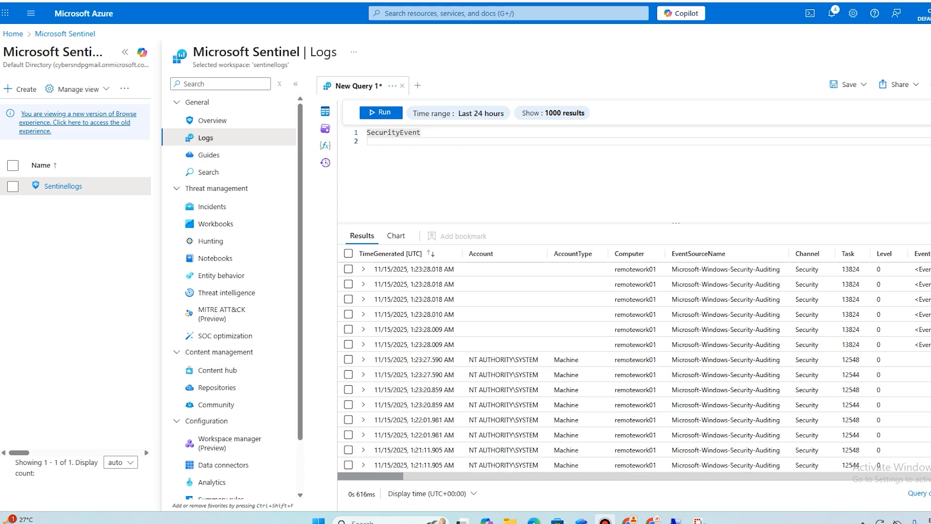
scroll(689, 375, "down", 5)
scroll(689, 375, "up", 5)
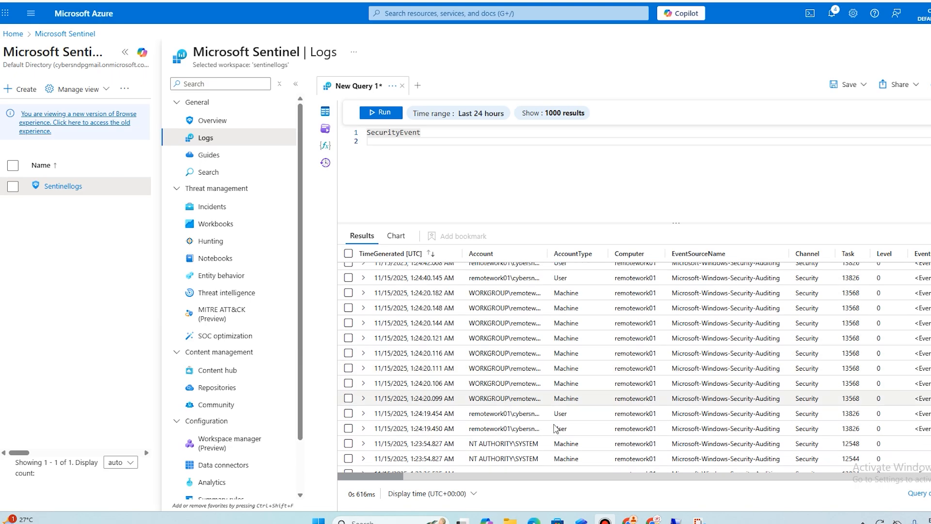
double_click(545, 253)
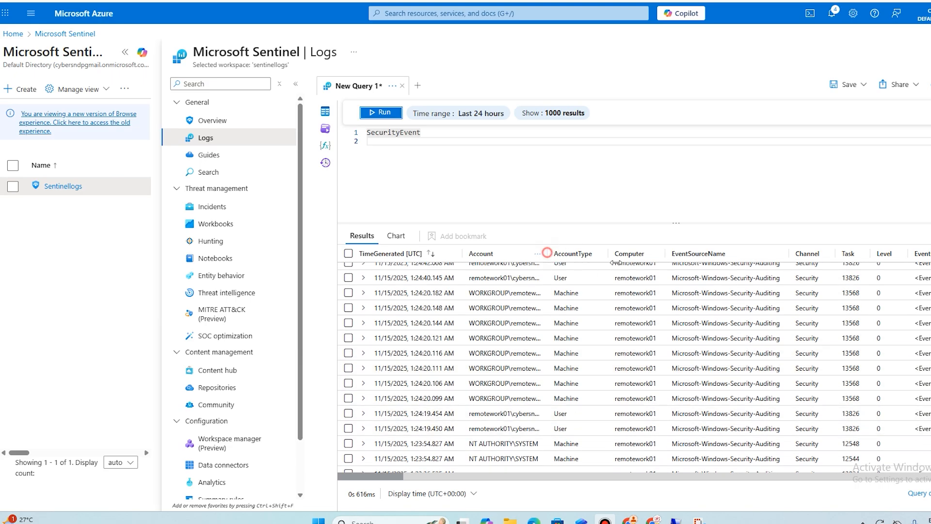
scroll(547, 322, "up", 3)
scroll(539, 349, "up", 3)
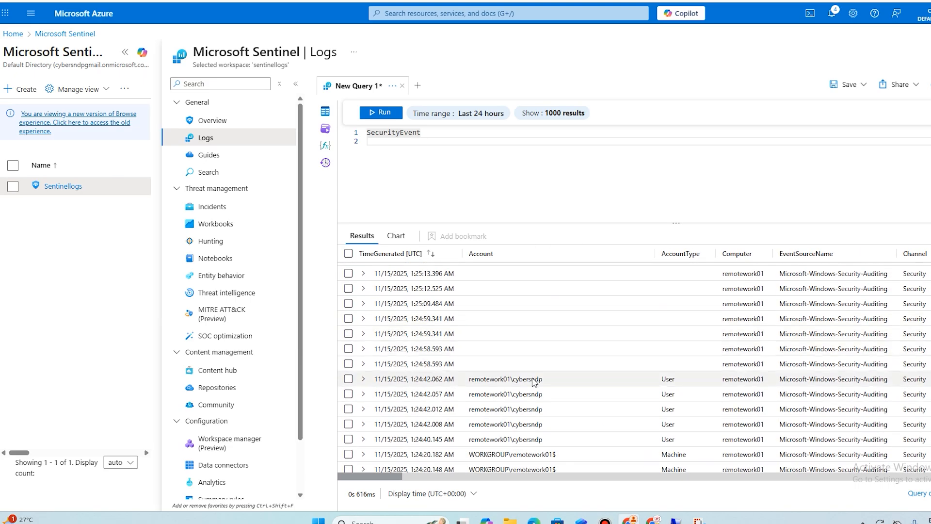
left_click_drag(391, 478, 443, 481)
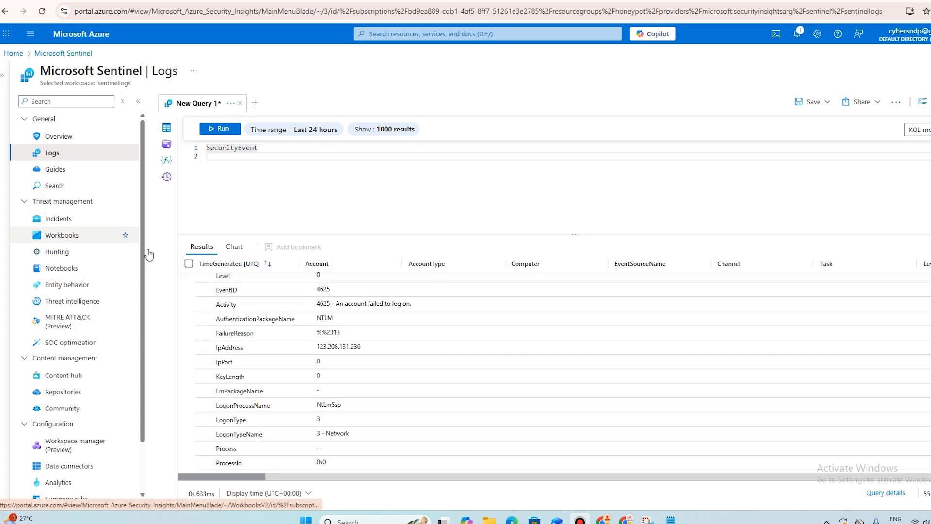
scroll(293, 361, "up", 4)
scroll(293, 359, "down", 4)
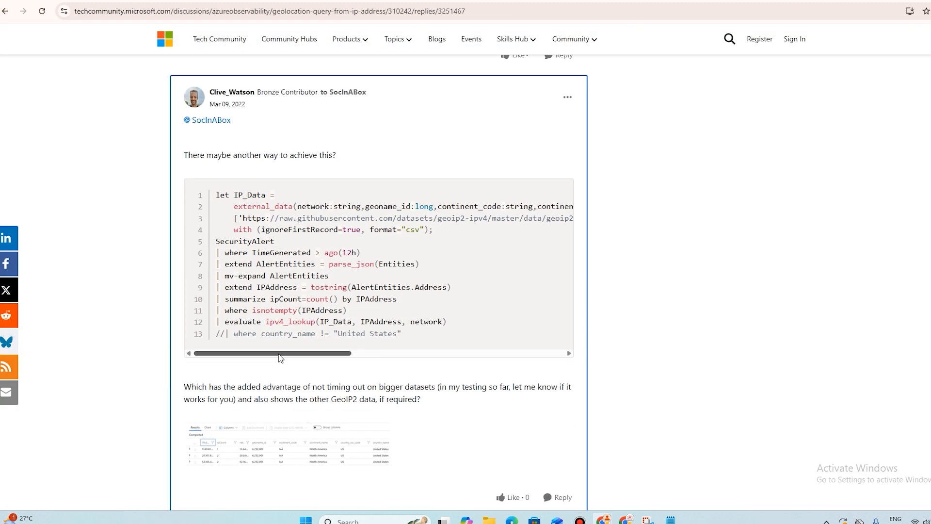
Examine the geolocation KQL query in the Tech Community reply, including its GeoIP2 CSV source address and ipv4_lookup line
left_click_drag(280, 358, 257, 357)
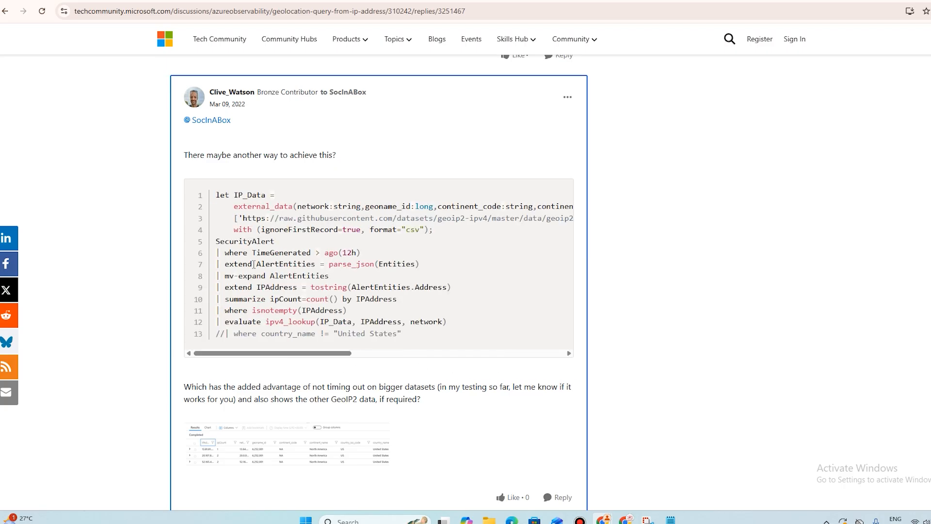
left_click_drag(244, 219, 558, 224)
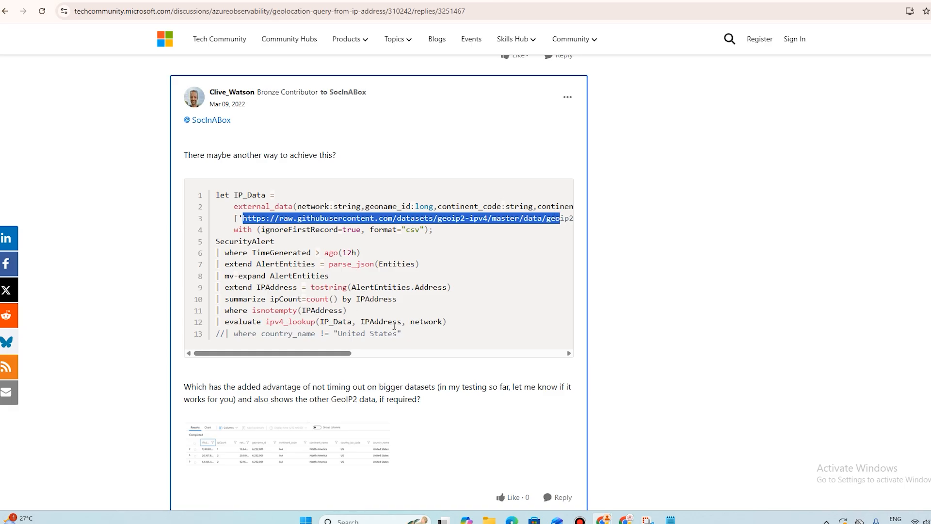
left_click(484, 330)
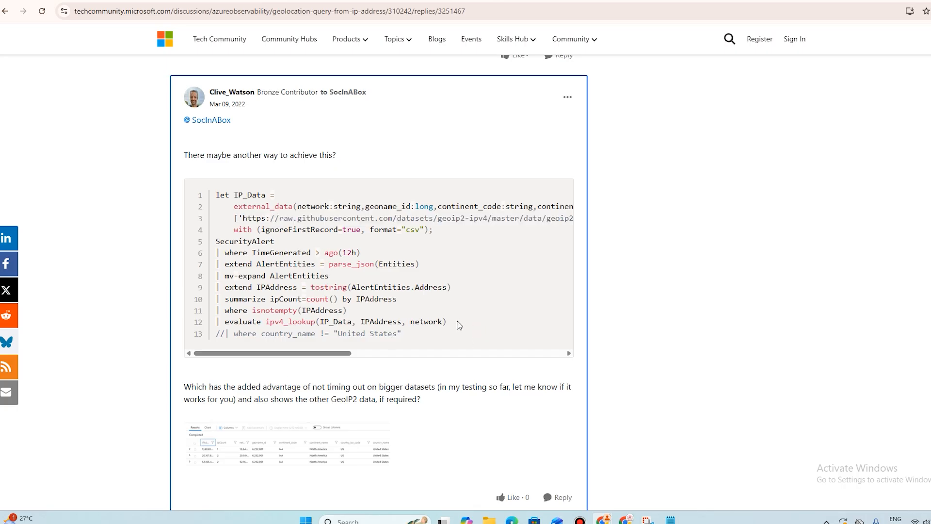
left_click_drag(453, 320, 217, 197)
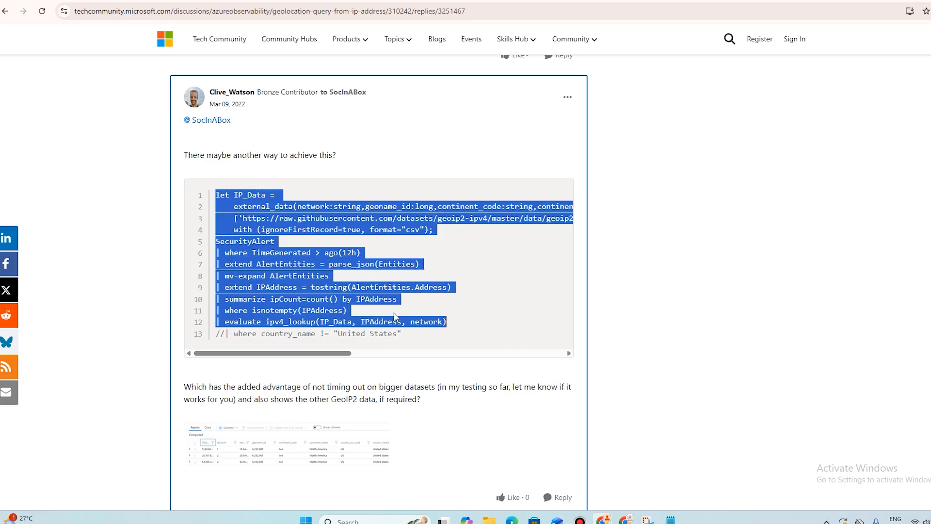
left_click(429, 280)
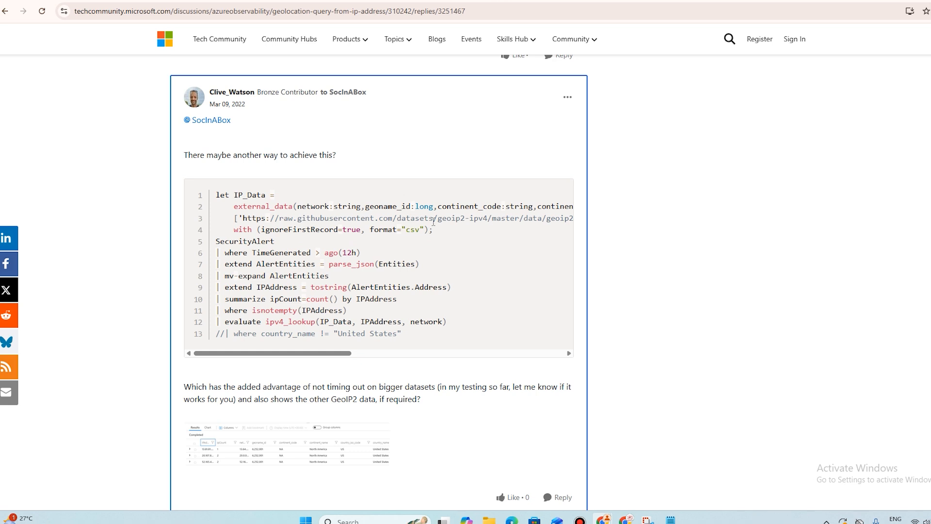
left_click_drag(261, 219, 442, 219)
left_click(453, 216)
left_click_drag(323, 353, 281, 354)
Copy the geolocation query through its evaluate ipv4_lookup line into the Sentinel query editor and replace the SecurityAlert table with SecurityEvent
left_click_drag(448, 321, 214, 197)
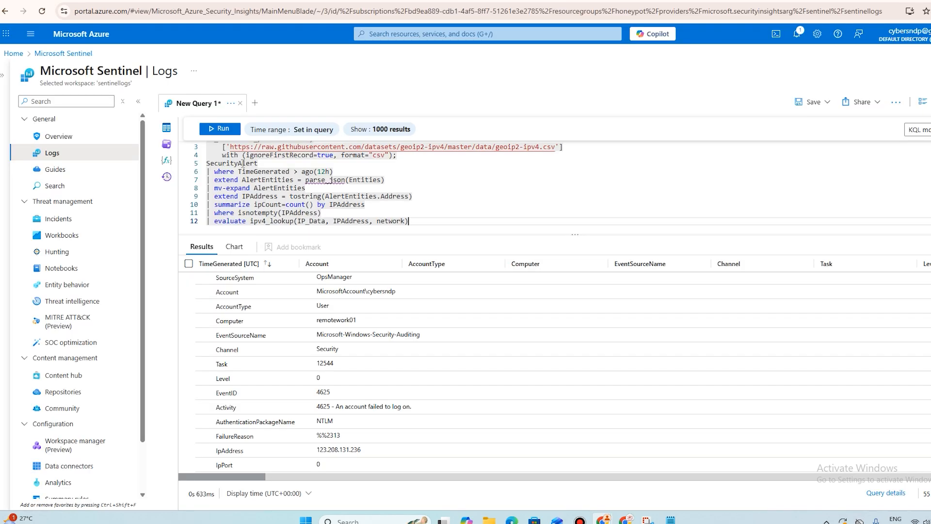
double_click(242, 163)
key("BackSpace")
type("Wind")
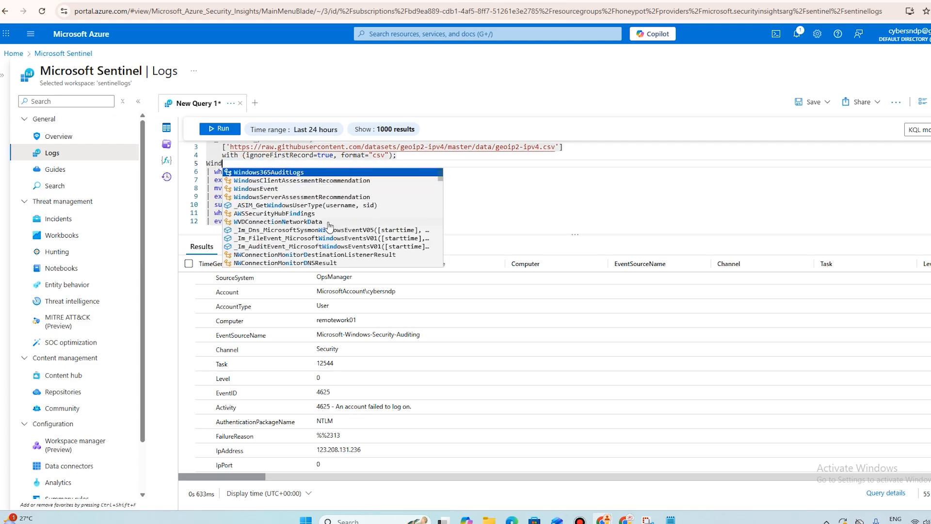
key("BackSpace")
key("BackSpace")
key("BackSpace")
key("BackSpace")
type("sec")
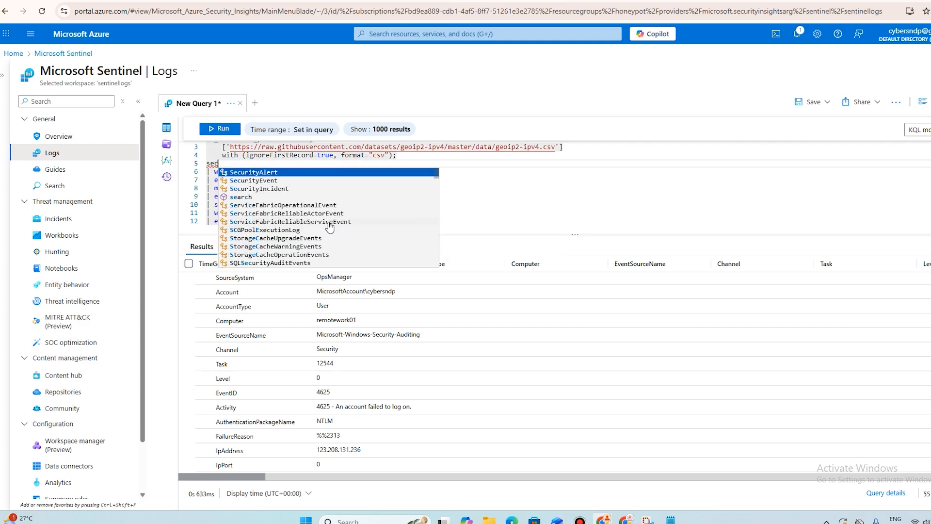
key("Down")
key("Return")
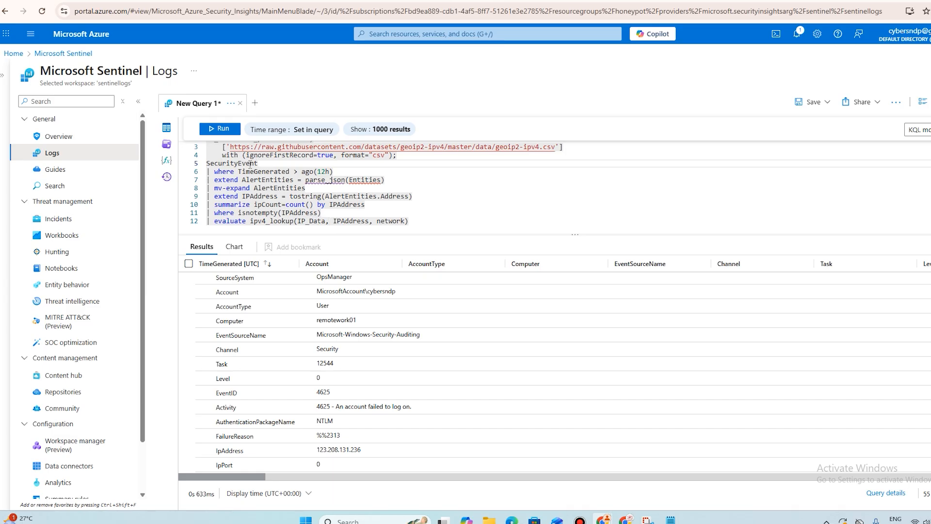
Delete the extend AlertEntities, mv-expand AlertEntities and extend IPAddress lines from the query, closing the gaps they leave
left_click_drag(388, 180, 207, 180)
key("BackSpace")
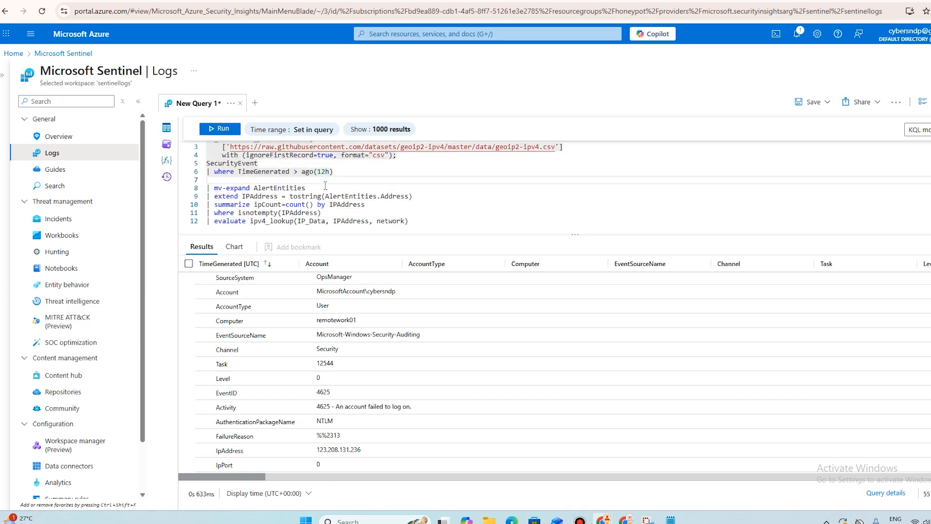
left_click_drag(315, 187, 207, 187)
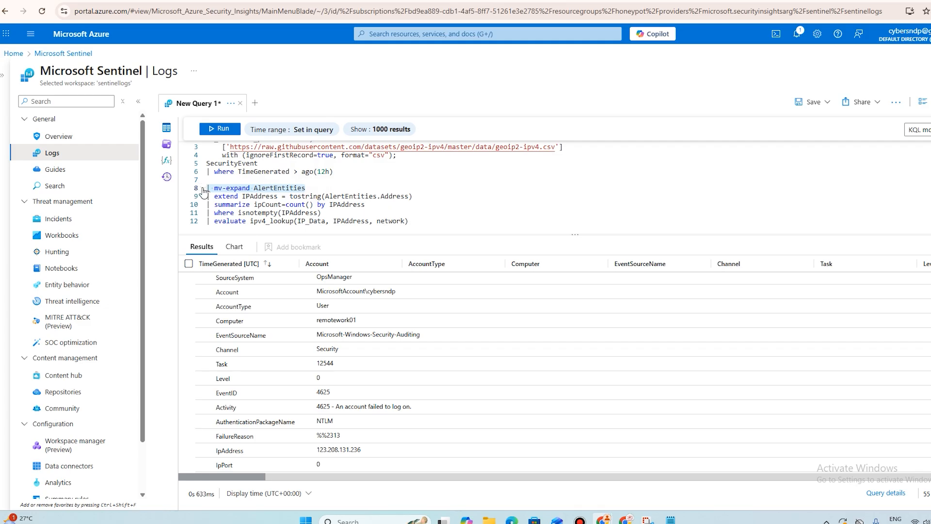
key("BackSpace")
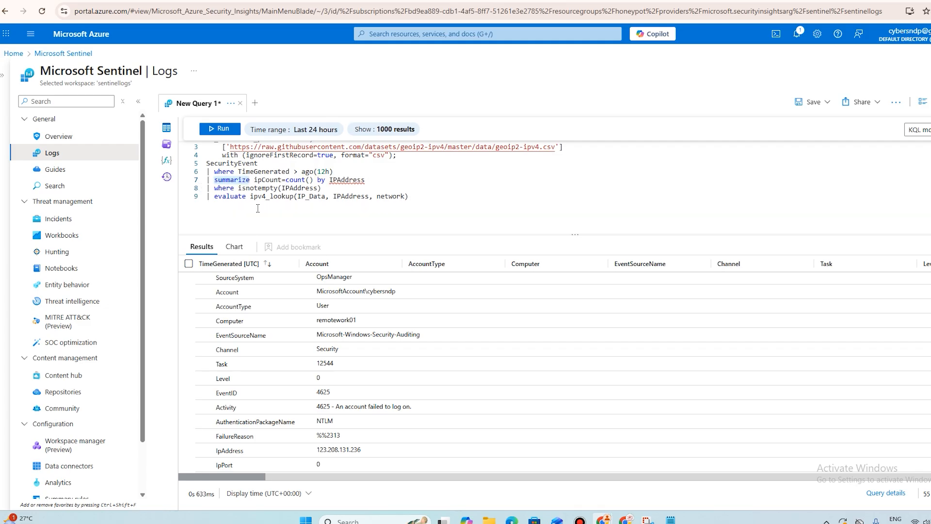
Replace the query's summarize line with a project line returning TimeGenerated, Computer, TargetAccount and IpAddress
type("project")
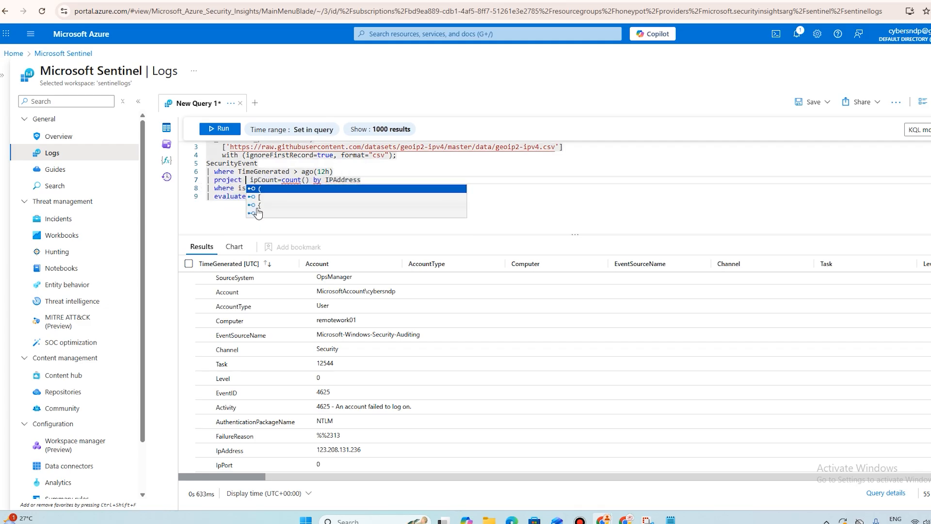
type("TimeGenerated, ")
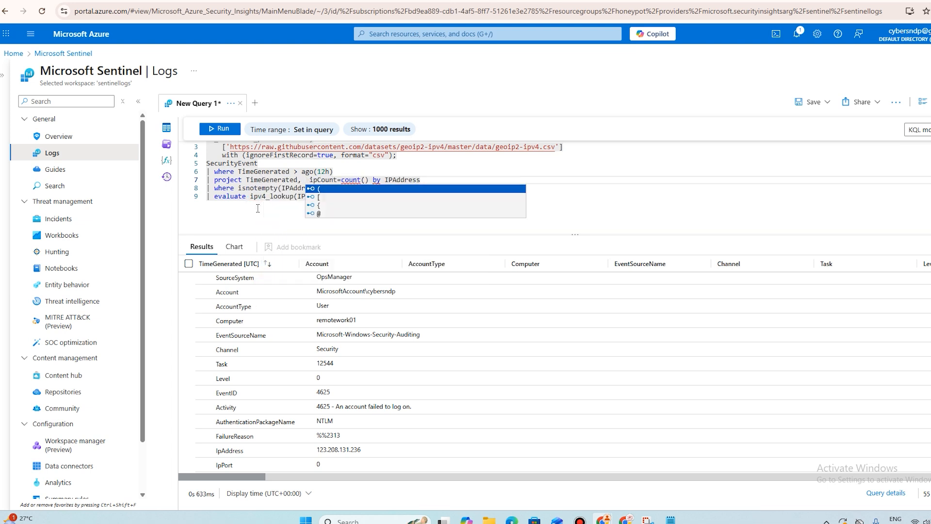
type("Computer, ")
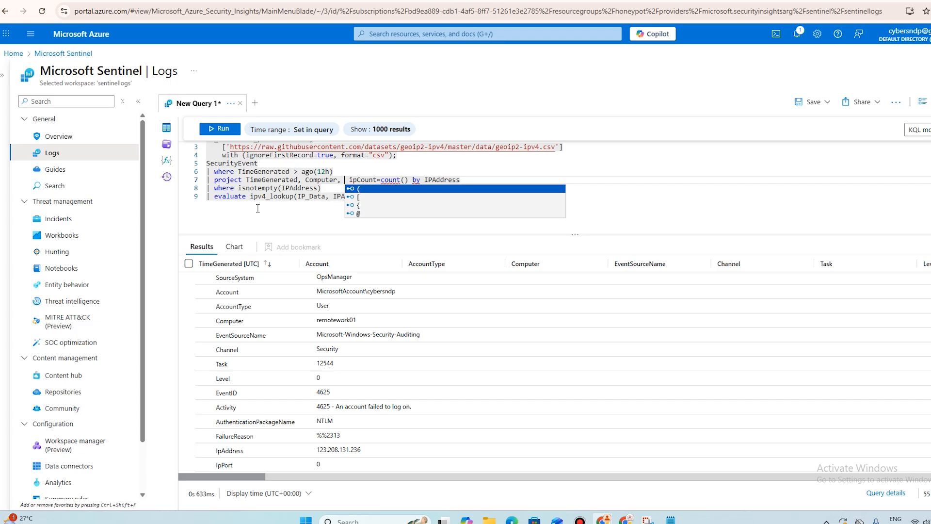
type("Tar")
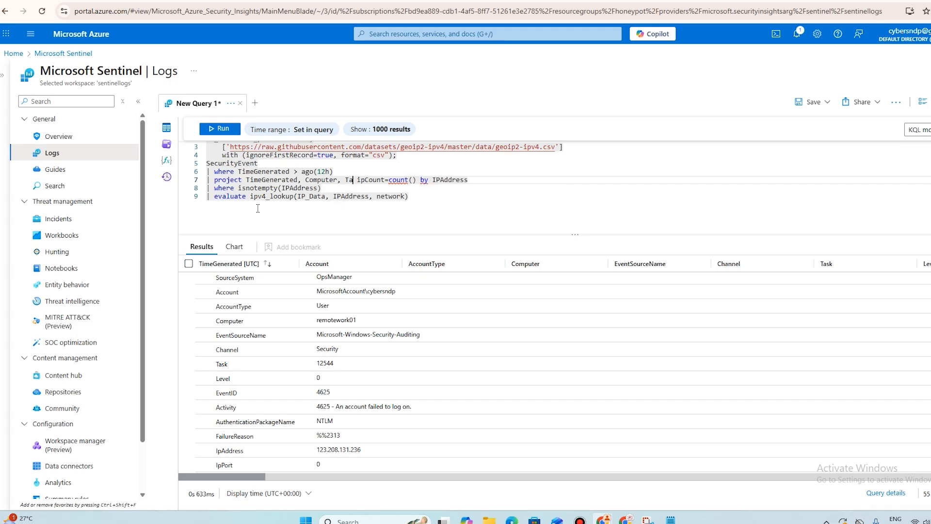
key("Tab")
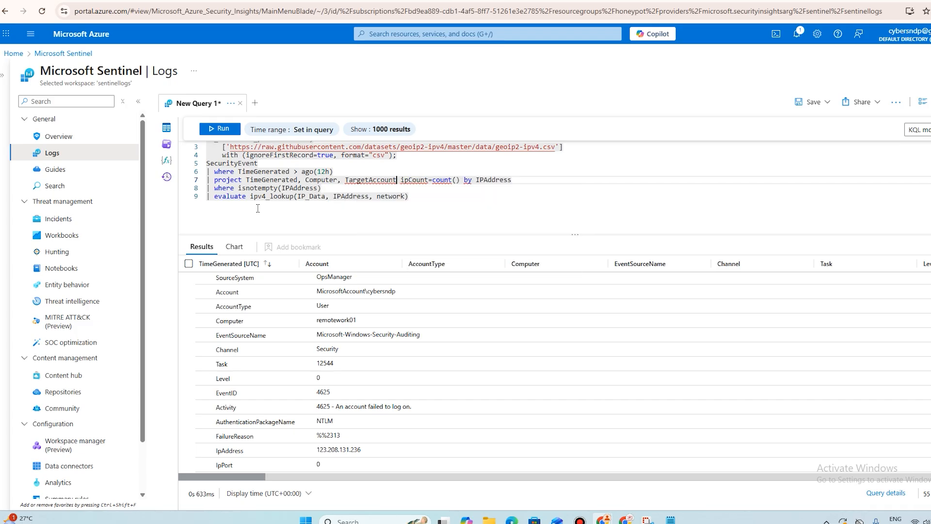
type(", Ip")
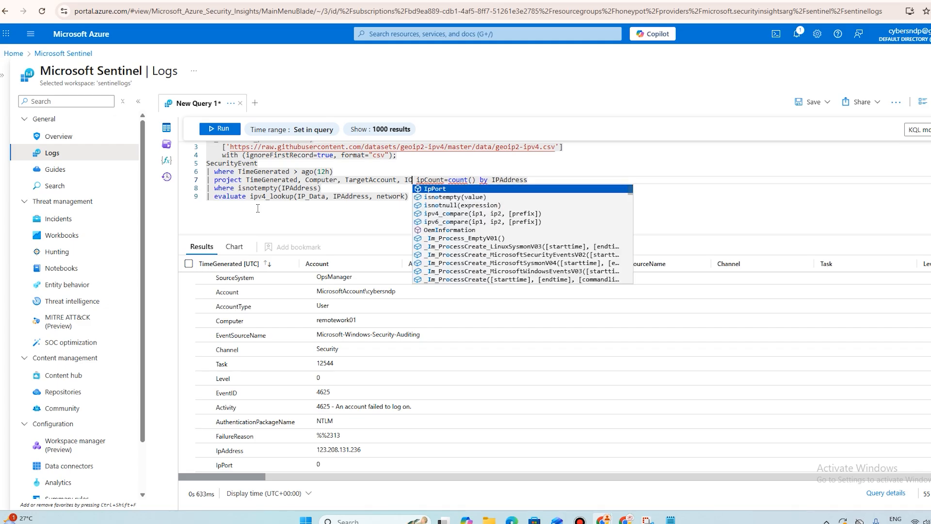
key("Tab")
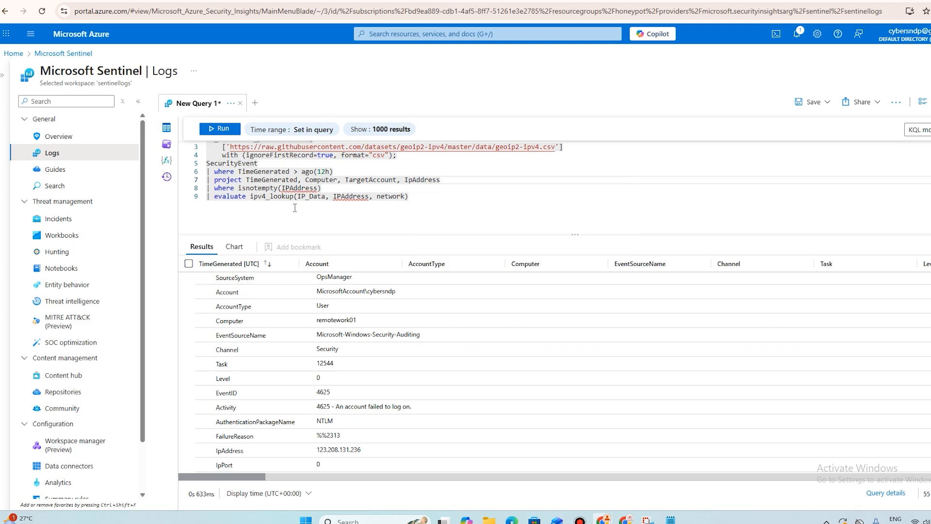
Replace IPAddress in the isnotempty filter with the projected column name IpAddress
double_click(313, 180)
double_click(425, 179)
key("ctrl+c")
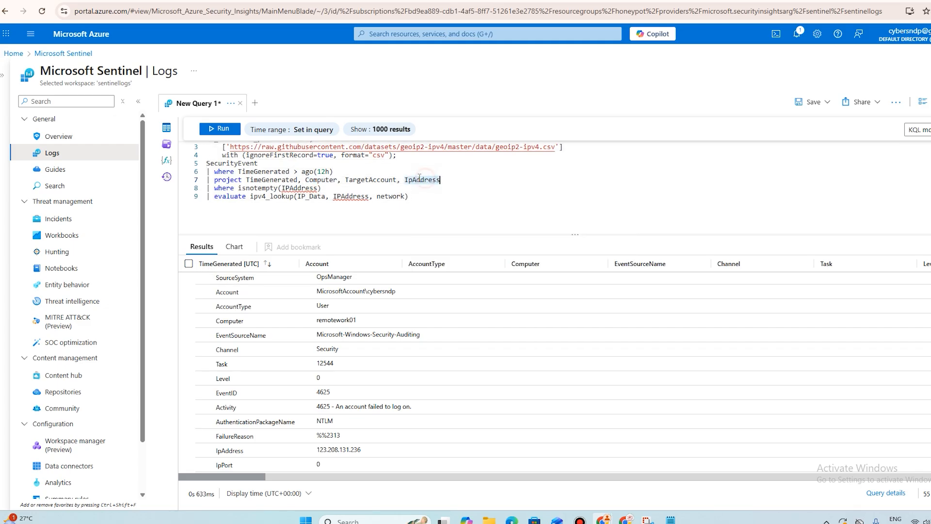
double_click(310, 188)
key("ctrl+v")
left_click(347, 180)
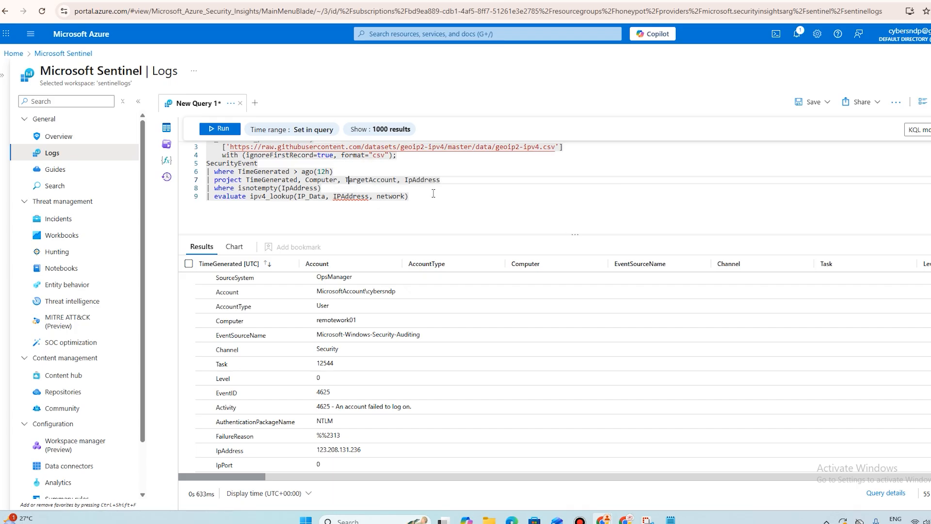
Add the filter line "| where EventID == 4624 or EventID == 4625" below the TimeGenerated filter
left_click(345, 171)
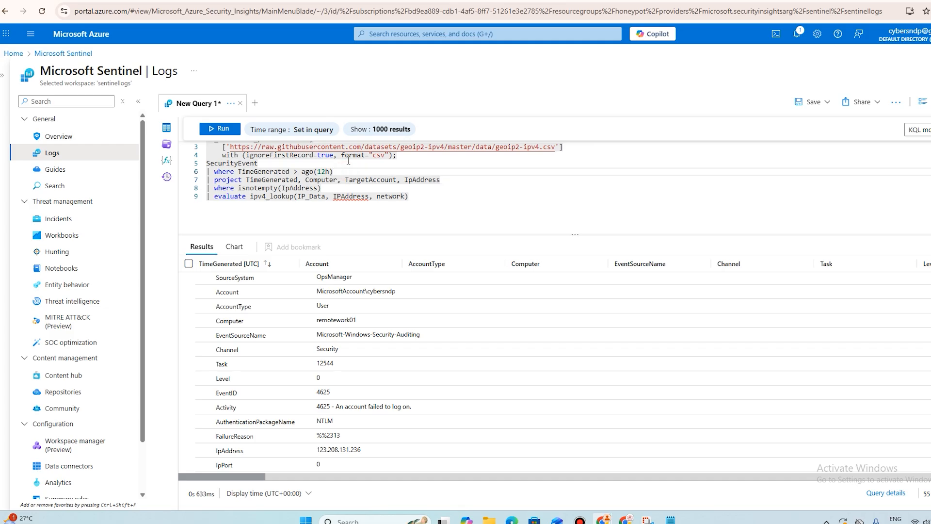
key("Return")
type("| where Eve")
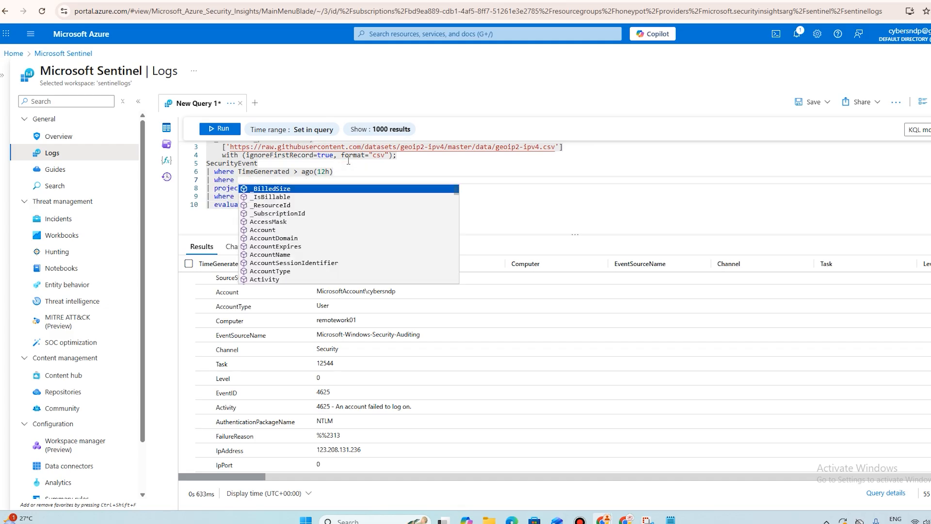
type("ntID ")
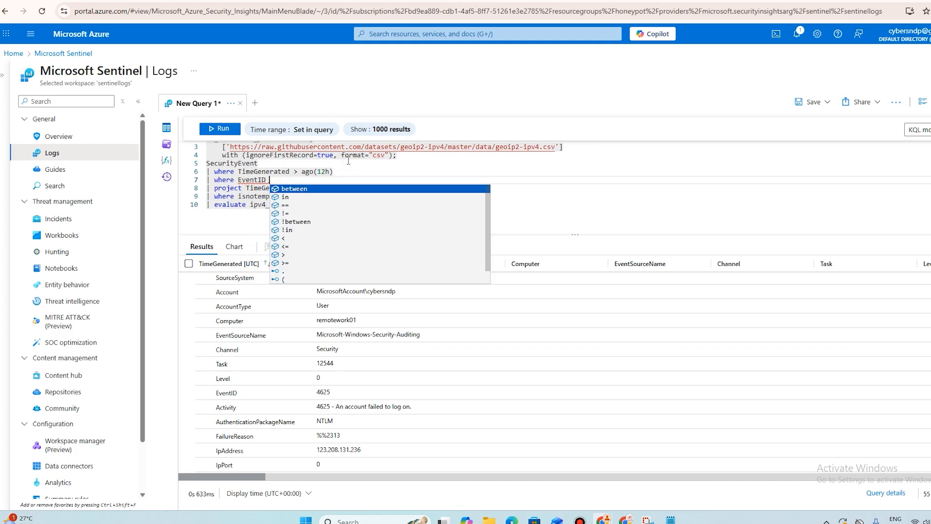
type("== 4")
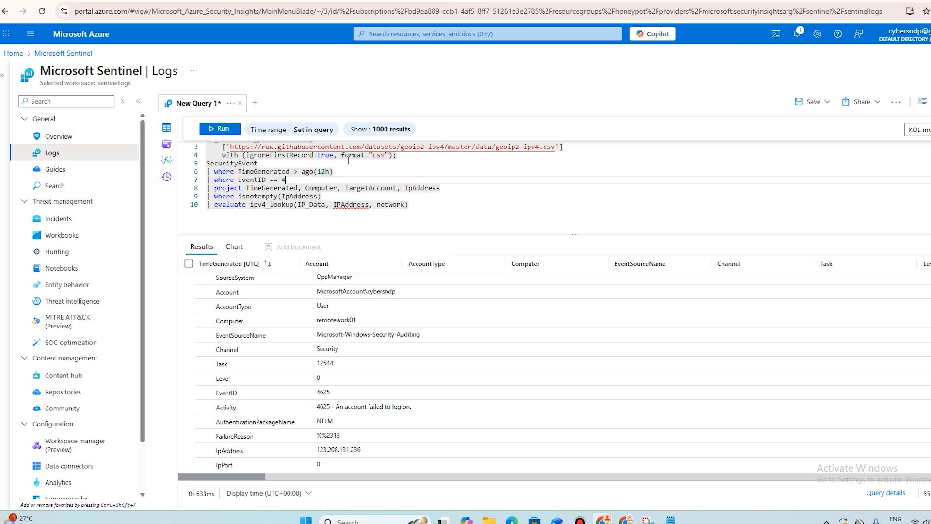
type("624 or Eve")
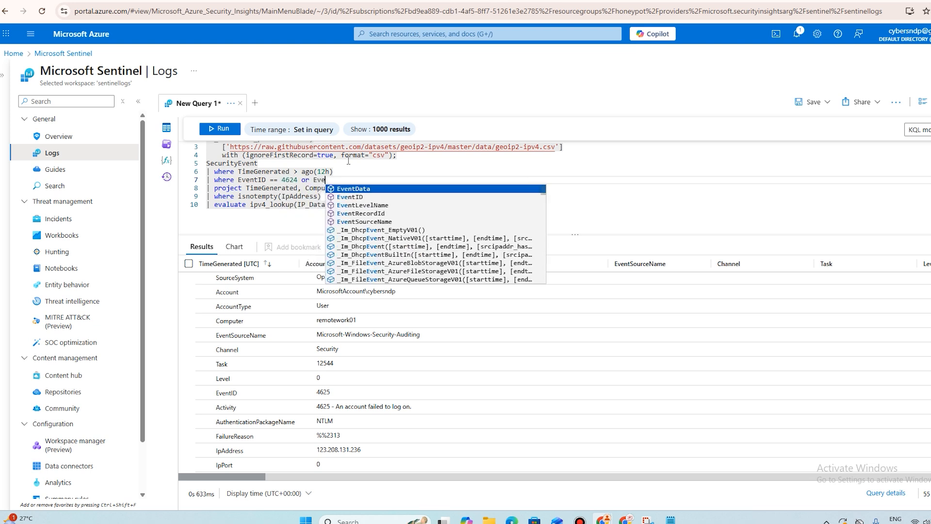
type("ntID == 4625")
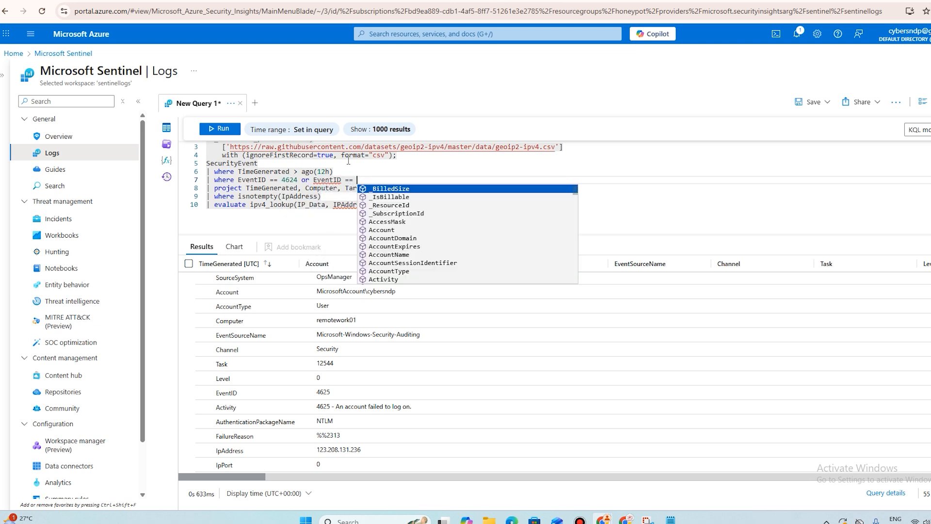
Change the IPAddress argument of ipv4_lookup to IpAddress and run the query
double_click(352, 204)
type("ip")
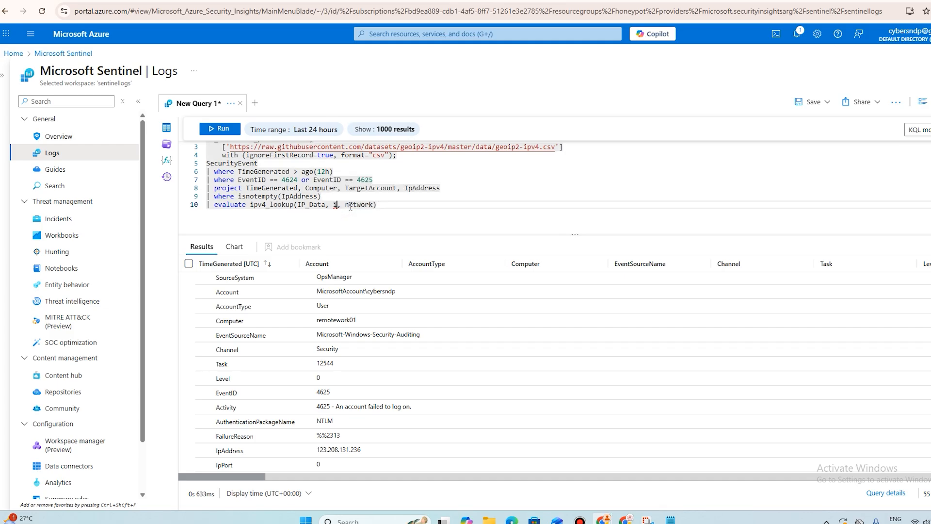
key("Tab")
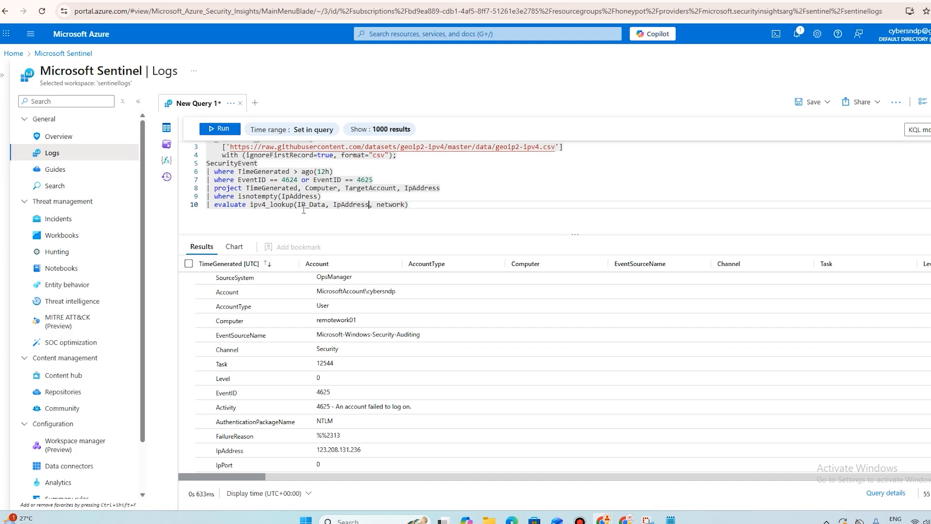
left_click(219, 129)
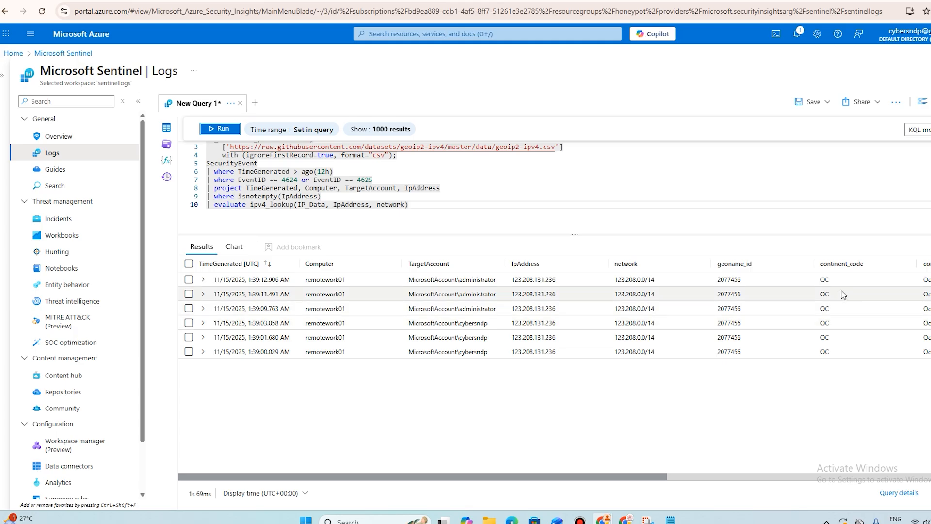
Examine the network, continent and country columns in the query results and review the full geolocation query
left_click_drag(662, 477, 894, 478)
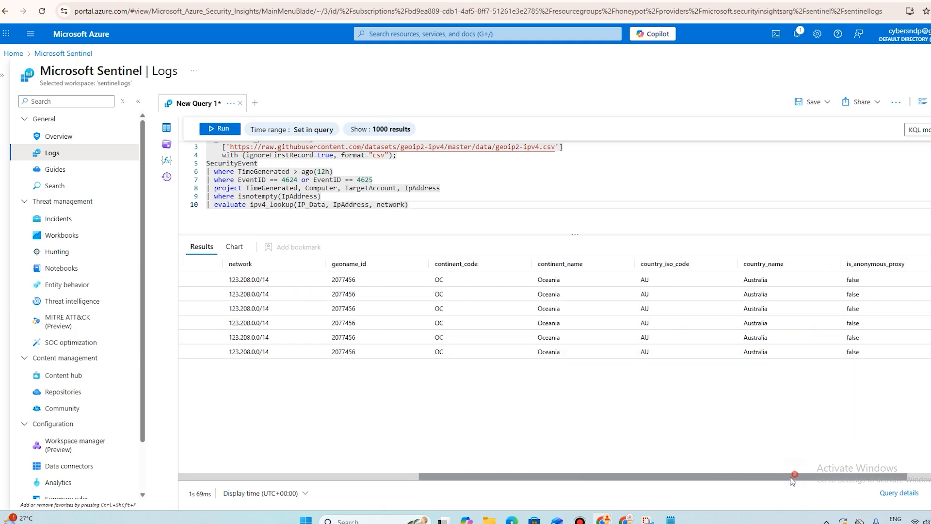
left_click_drag(795, 478, 537, 500)
left_click(431, 220)
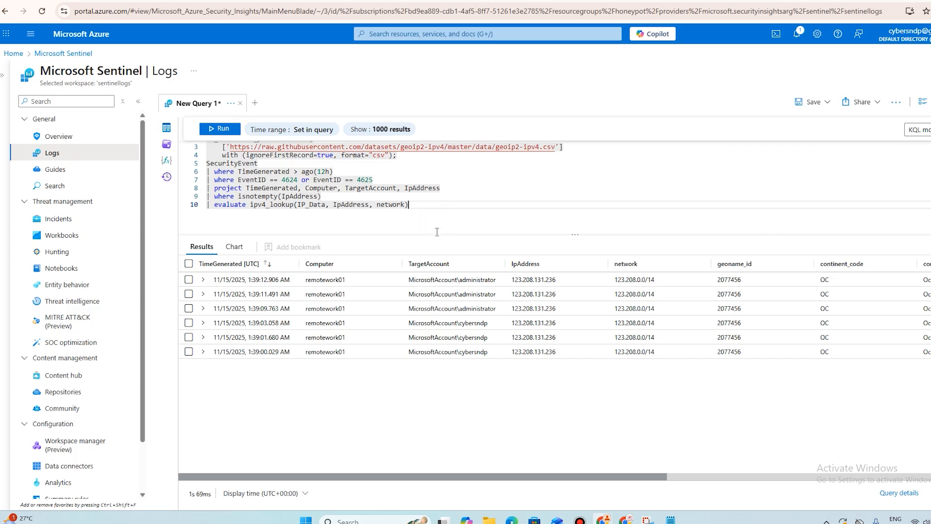
scroll(440, 220, "up", 2)
scroll(437, 209, "down", 2)
scroll(435, 199, "up", 2)
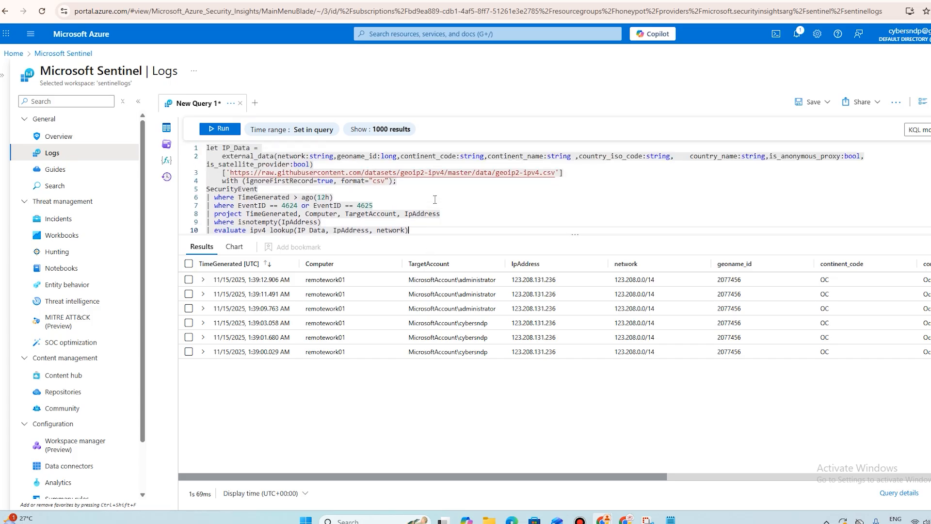
left_click(435, 199)
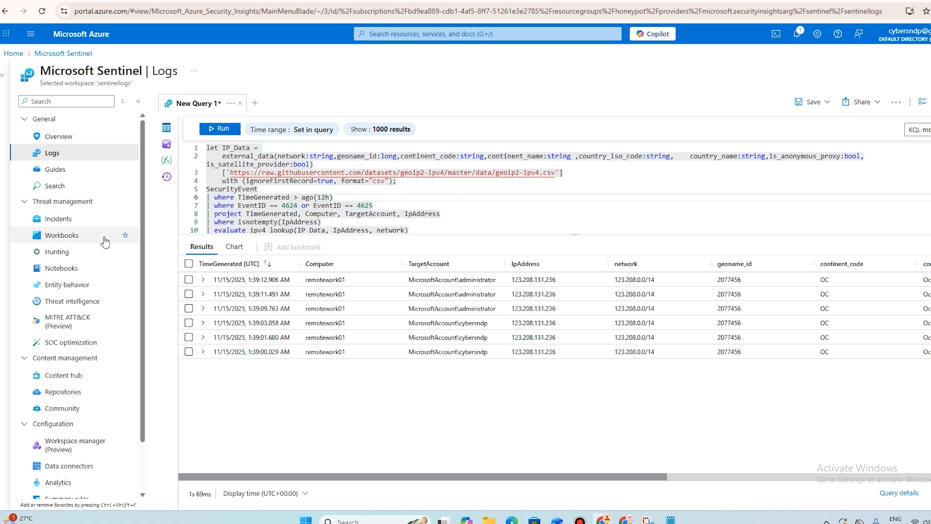
Create a new workbook from Sentinel's Workbooks page and switch it to edit mode
left_click(61, 235)
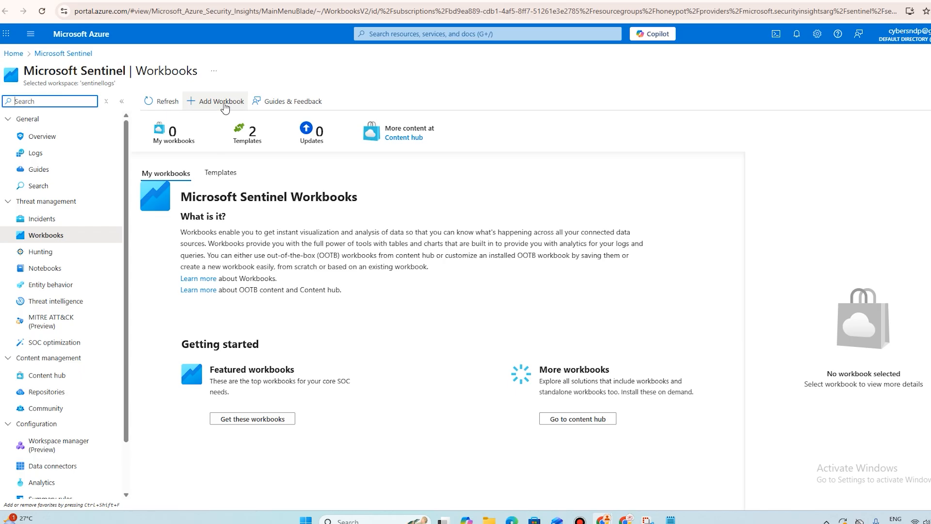
left_click_drag(204, 232, 576, 227)
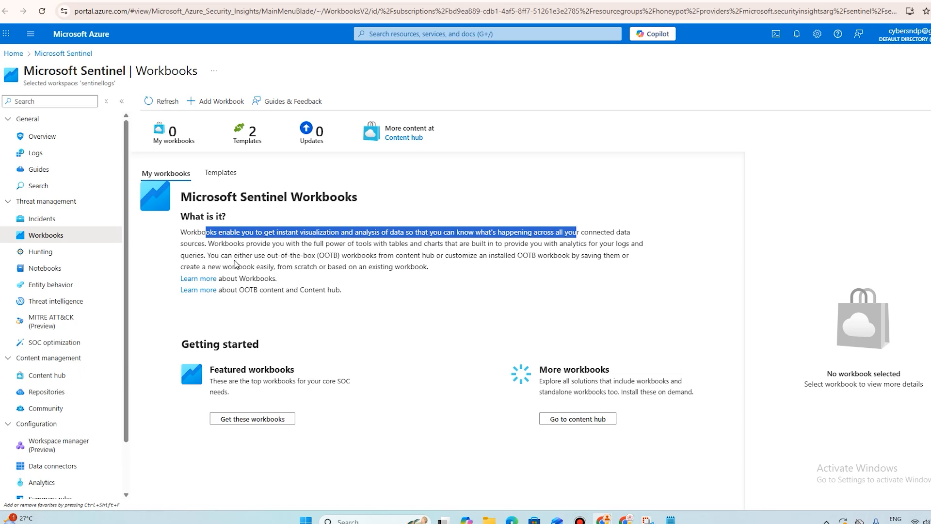
left_click(161, 263)
left_click(218, 101)
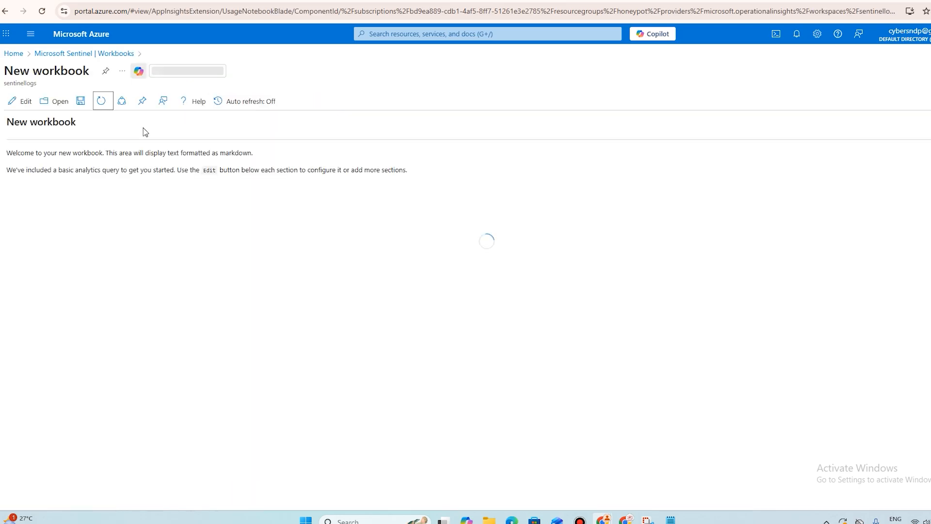
left_click(25, 102)
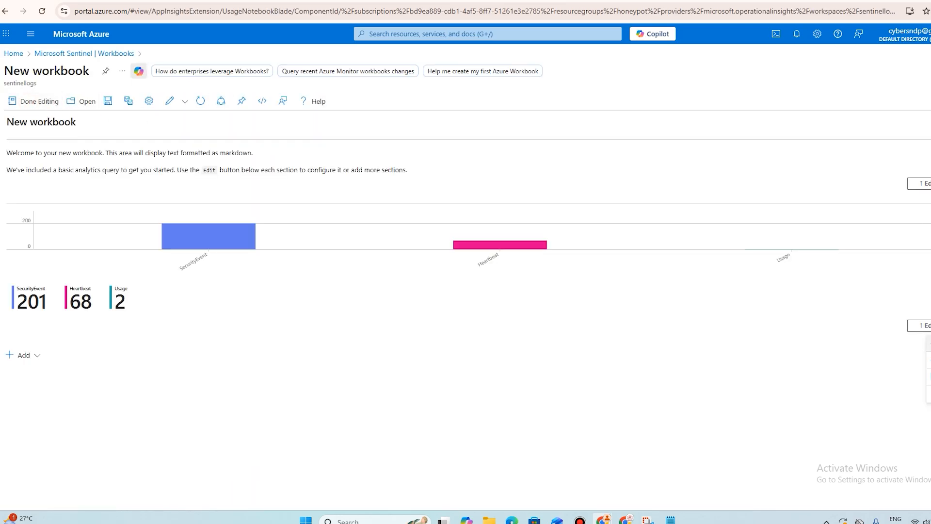
Clear the new workbook's default sections and add a query item containing the SecurityEvent geolocation query
left_click(30, 198)
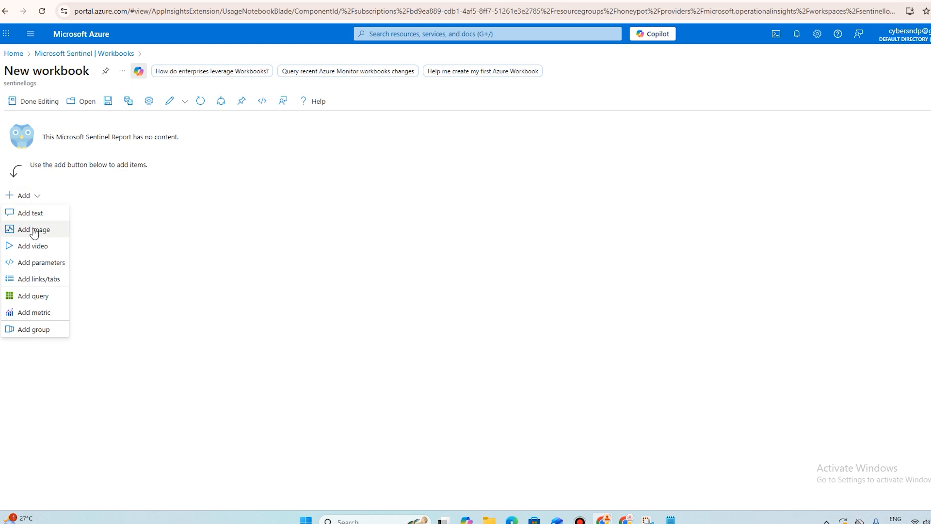
left_click(33, 297)
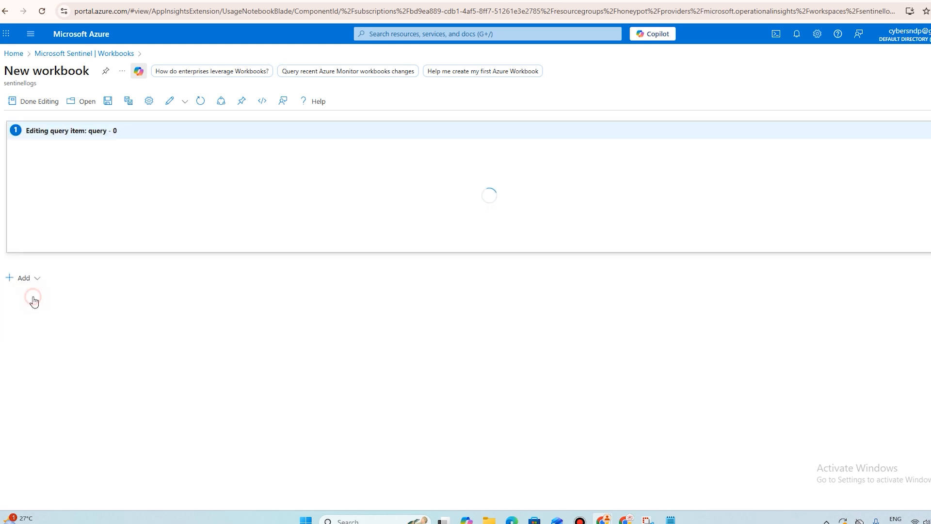
left_click(101, 223)
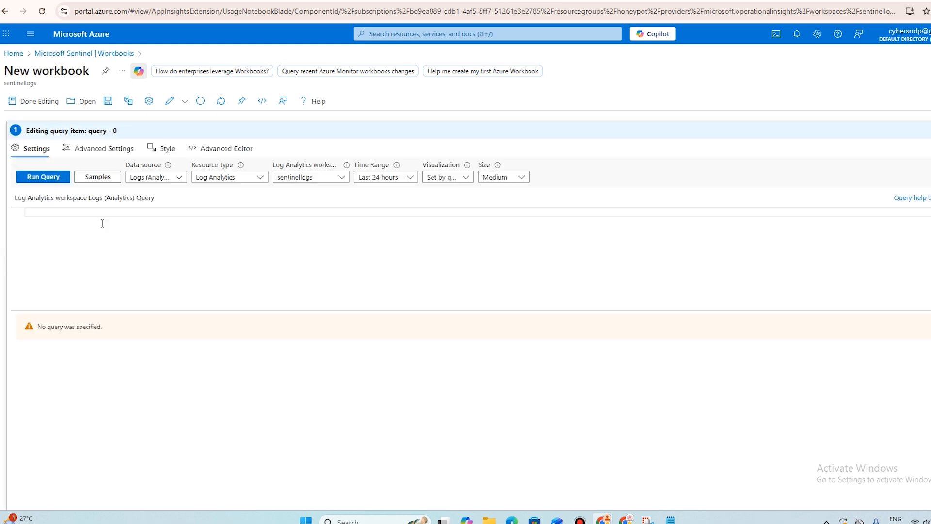
type("let IP_Data =     external_data(network:string,geoname_id:long,continent_code:string,continent_name:string ,country_iso_code:string,    country_name:string,is_anonymous_proxy:bool,is_satellite_provider:bool)     ['https://raw.githubusercontent.com/datasets/geoip2-ipv4/master/data/geoip2-ipv4.csv']     with (ignoreFirstRecord=true, format=\"csv\"); SecurityEvent | where TimeGenerated > ago(12h) | where EventID == 4624 or EventID == 4625 | project TimeGenerated, Computer, TargetAccount, IpAddress | where isnotempty(IpAddress) | evaluate ipv4_lookup(IP_Data, IpAddress, network)")
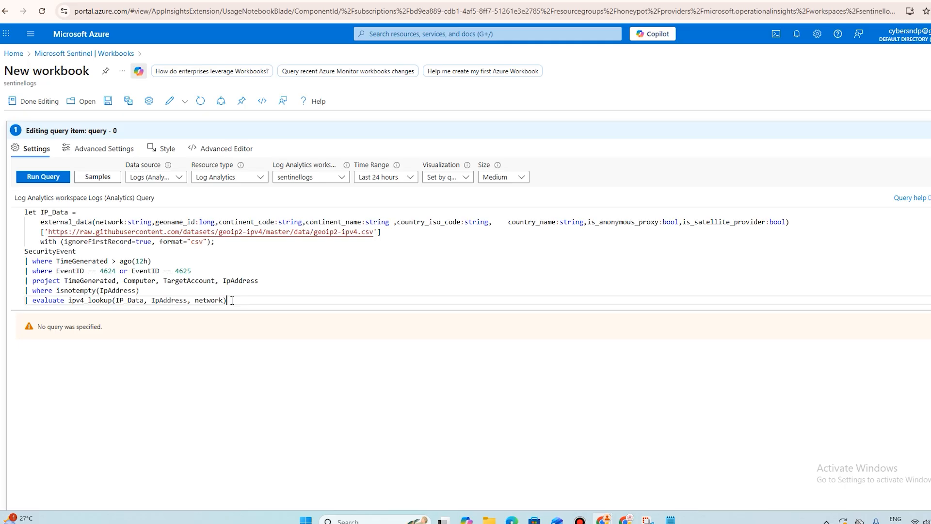
key("Return")
type("| ")
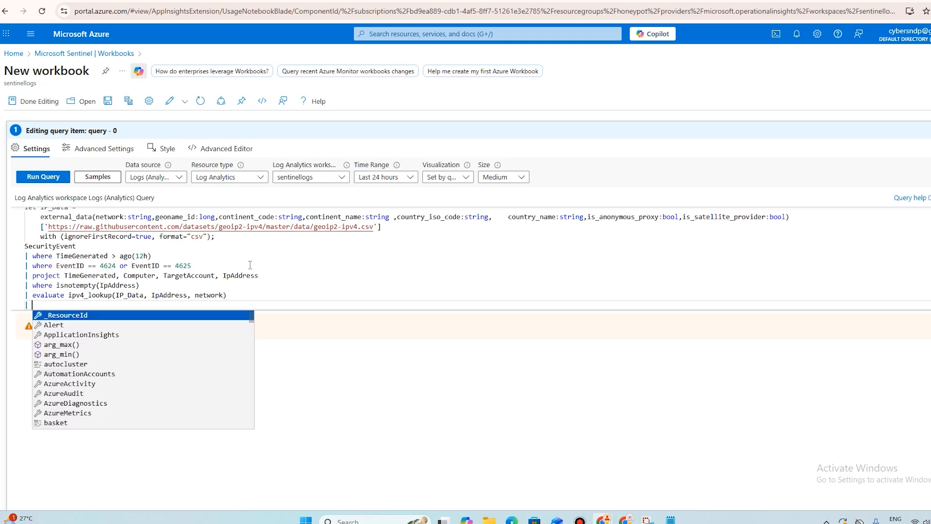
type("render ,")
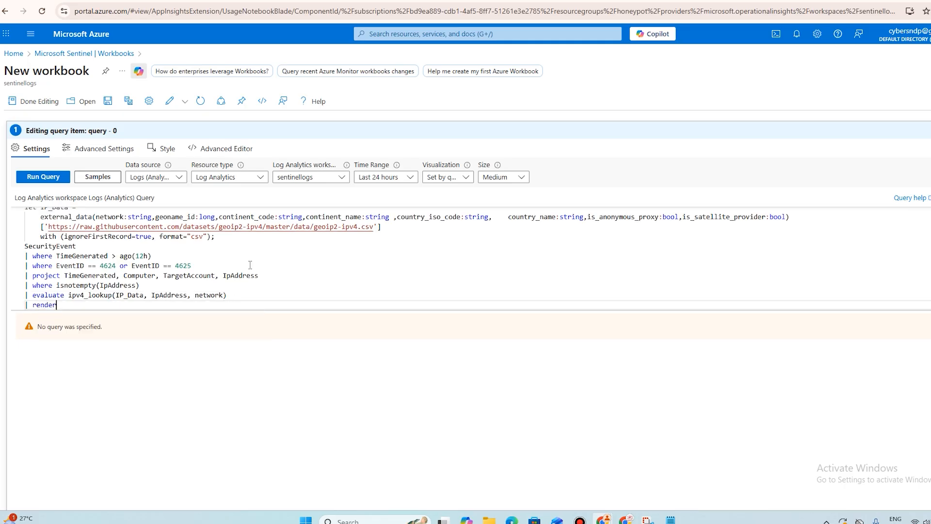
type("map")
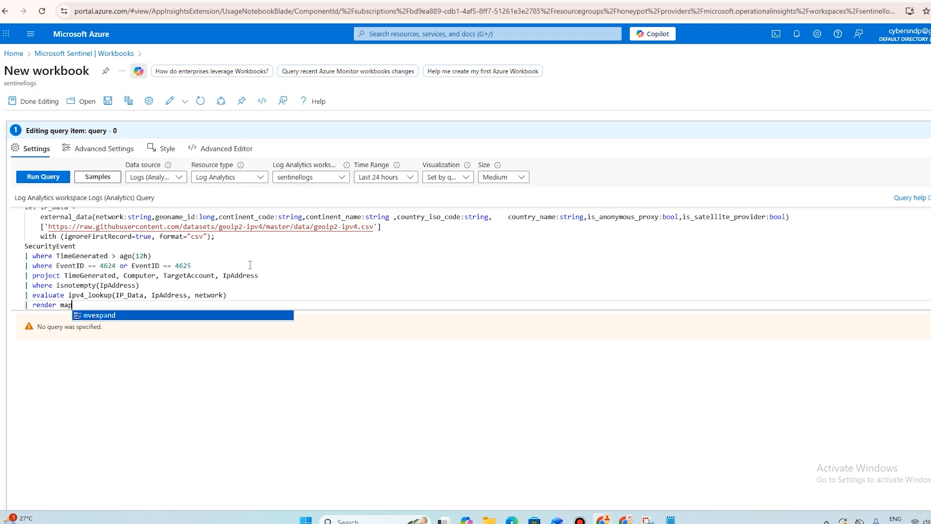
key("BackSpace")
key("BackSpace")
key("BackSpace")
key("BackSpace")
key("BackSpace")
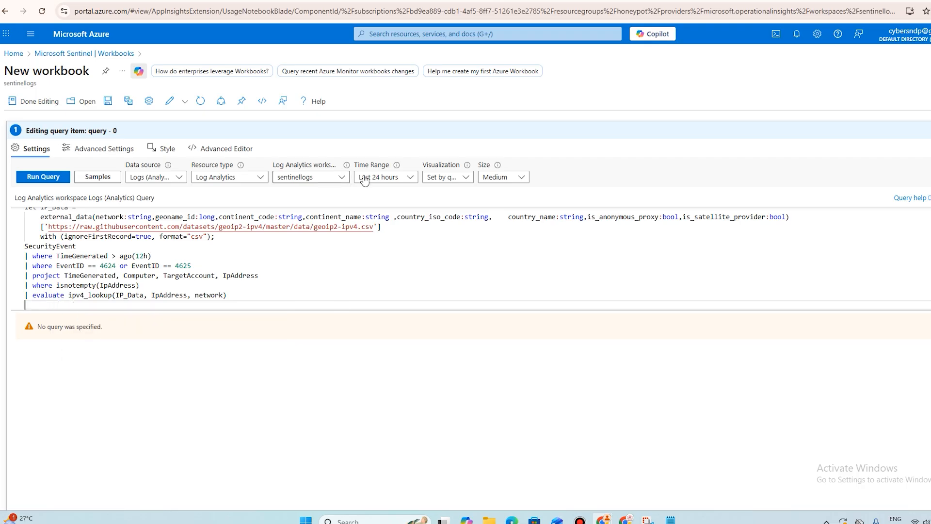
Set the workbook query's visualization to Map
left_click(464, 177)
left_click(453, 397)
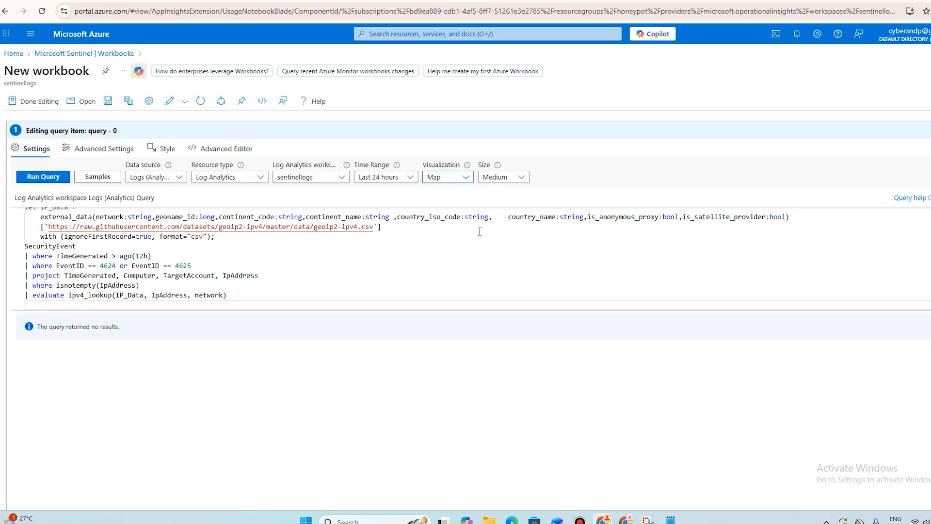
Run the map query, and replace its project line with summarize count() by IpAddress
left_click(41, 180)
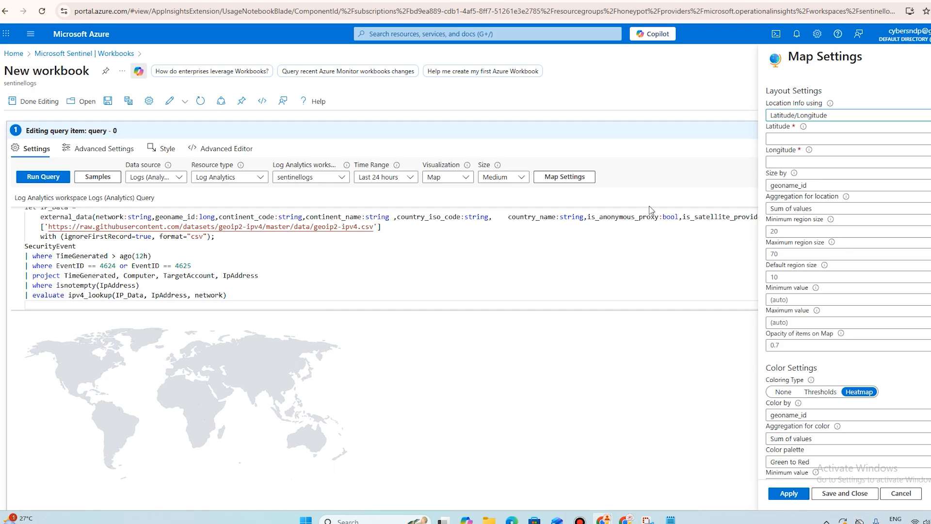
left_click(254, 285)
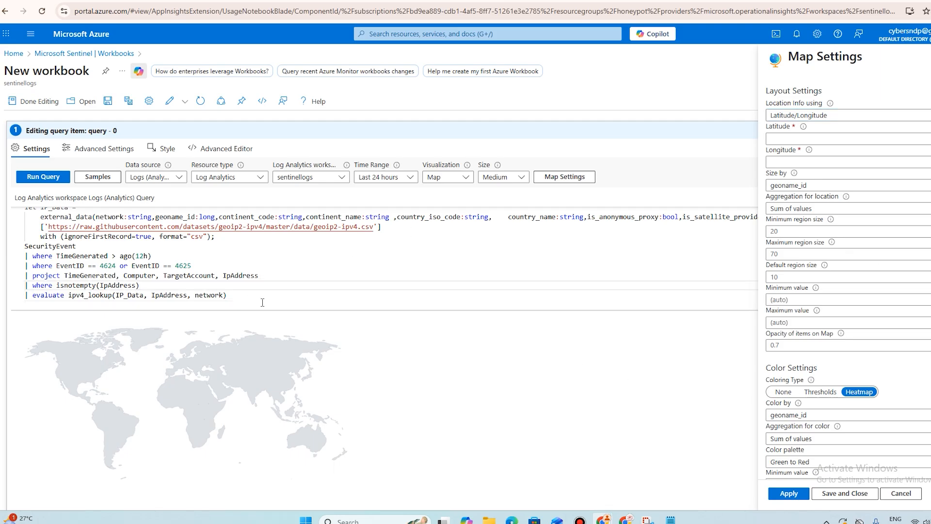
double_click(38, 276)
type("summarize")
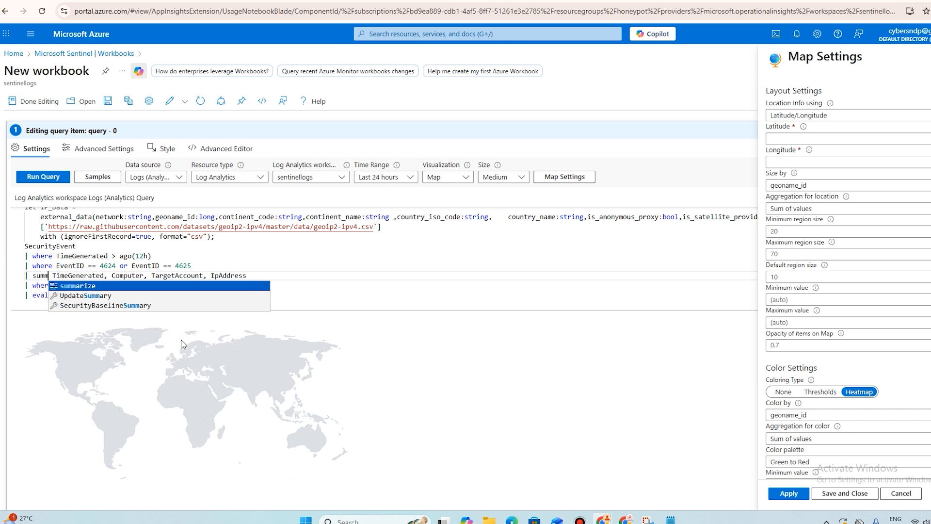
type(" count")
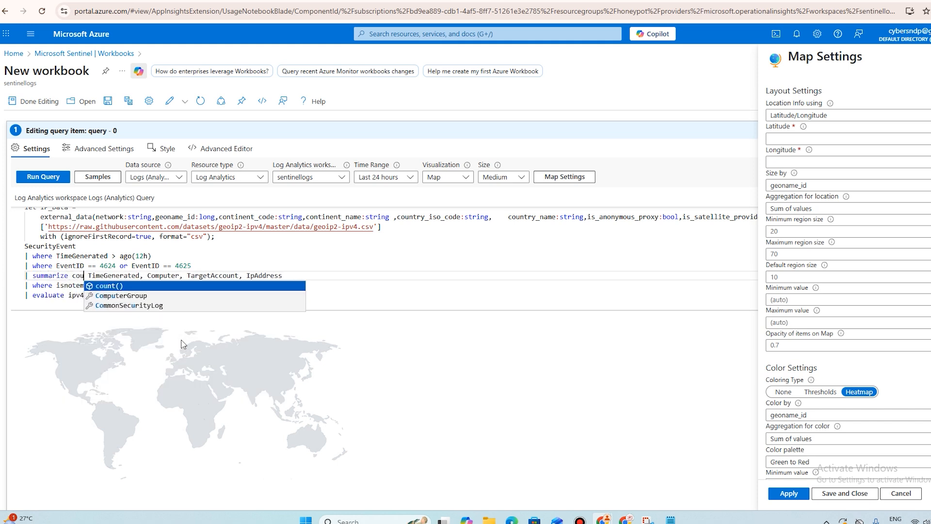
type("() bu")
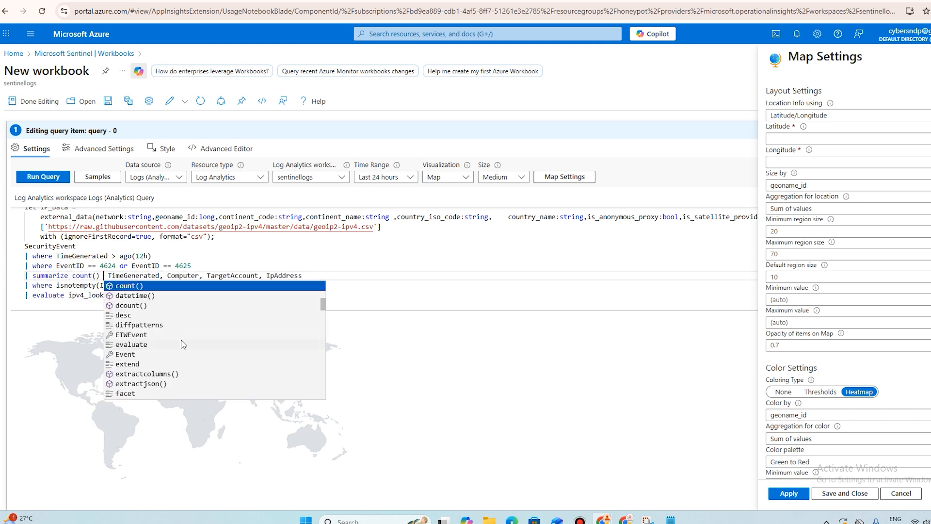
key("BackSpace")
type("y")
key("Delete")
key("Delete")
key("Delete")
key("Delete")
key("Delete")
key("Delete")
key("Delete")
key("Delete")
key("Delete")
key("Delete")
key("Delete")
key("Delete")
key("Delete")
key("Delete")
key("Delete")
key("Delete")
key("Delete")
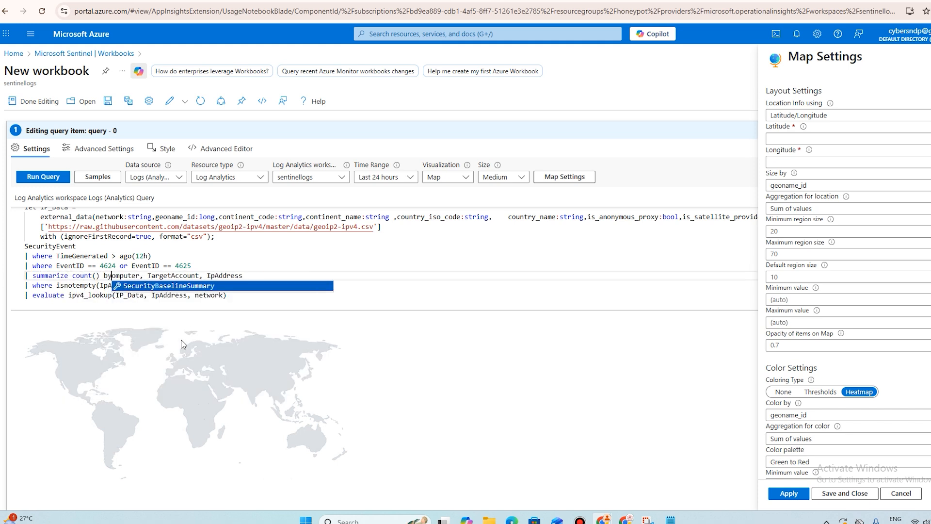
key("Delete")
key("Delete")
key("Delete")
key("Delete")
key("Delete")
key("Delete")
key("Delete")
key("Delete")
key("Delete")
key("Delete")
key("Delete")
key("Delete")
key("Delete")
key("Delete")
key("Delete")
key("Delete")
key("Delete")
key("Delete")
key("Delete")
key("Delete")
key("Delete")
key("Delete")
key("Delete")
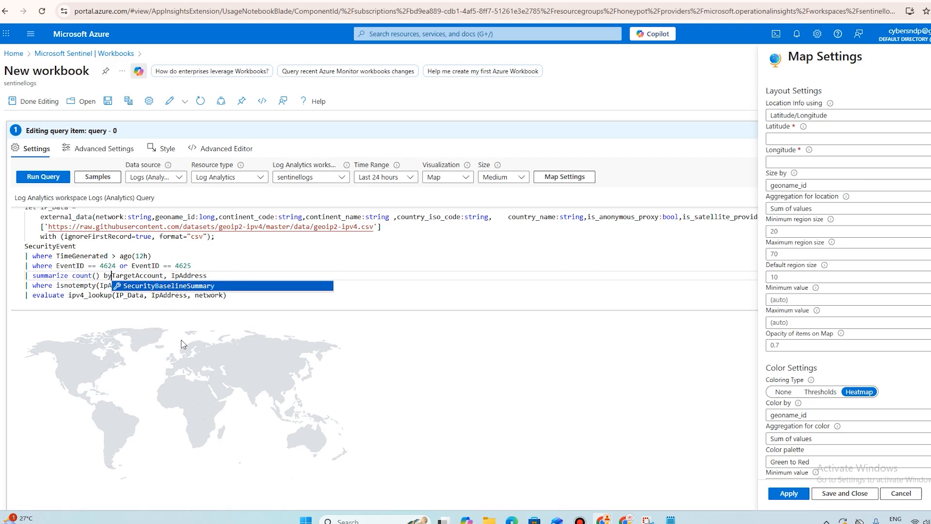
key("Delete")
Restrict the query's event filter to EventID == 4625 only and run the query again
left_click(126, 268)
left_click_drag(126, 268, 32, 268)
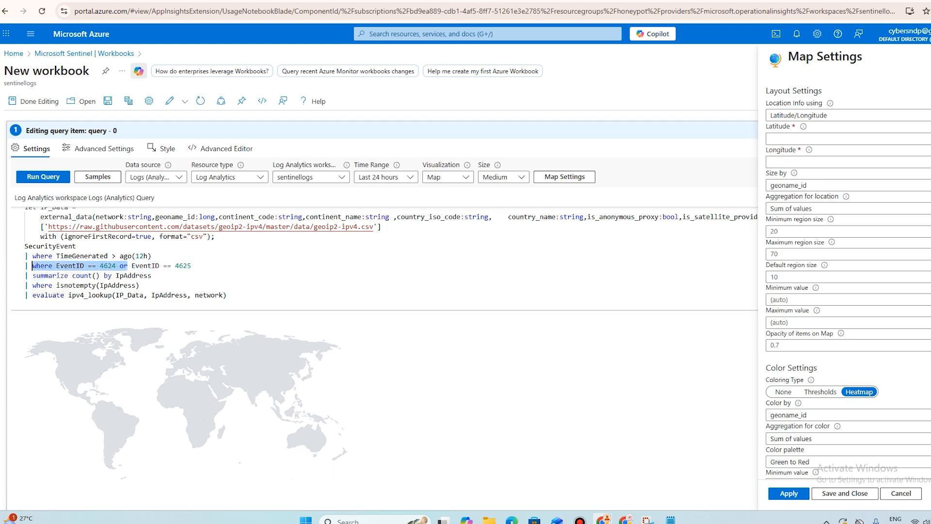
key("BackSpace")
type("where")
left_click(210, 258)
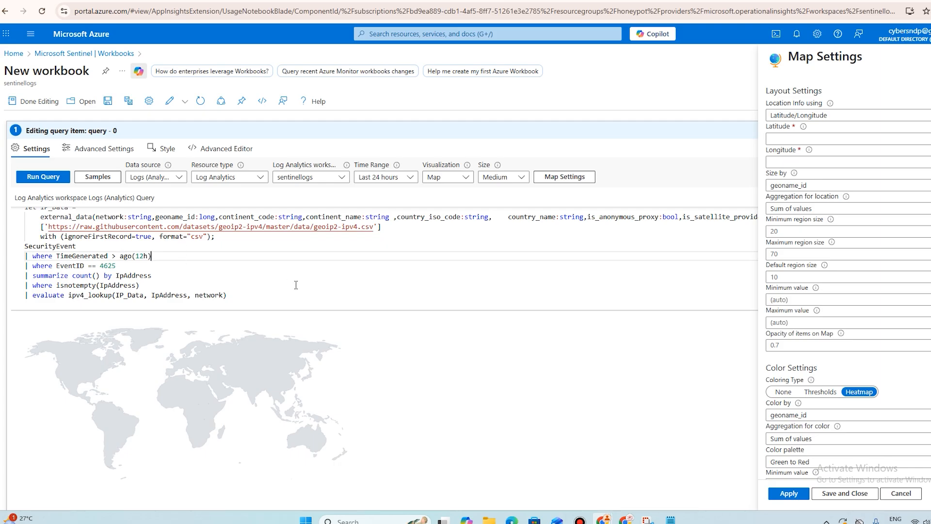
left_click(36, 179)
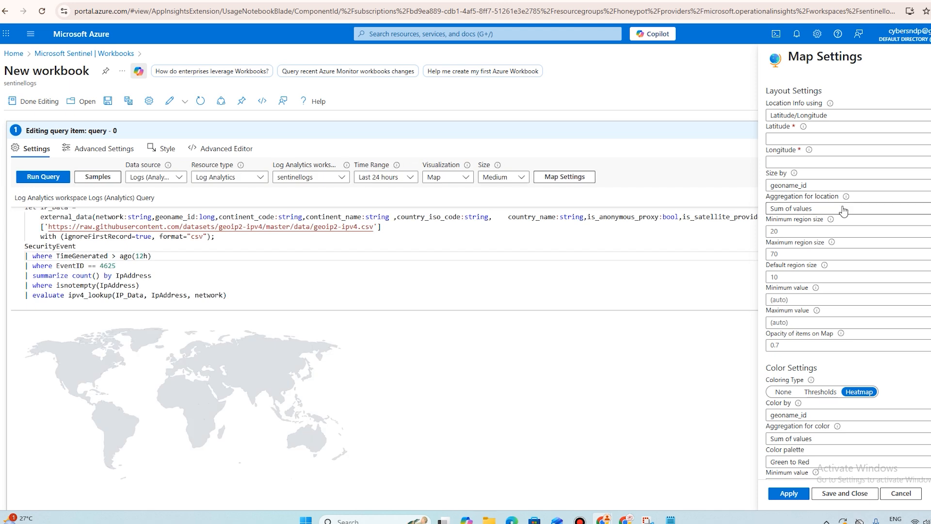
Set the map's location info to Country or region, using country_name as the country/region field
left_click(813, 139)
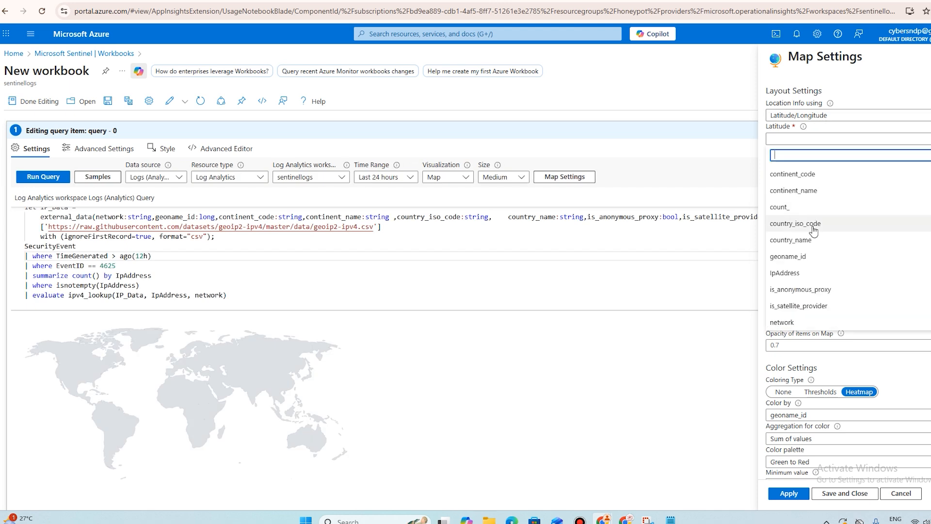
left_click(819, 140)
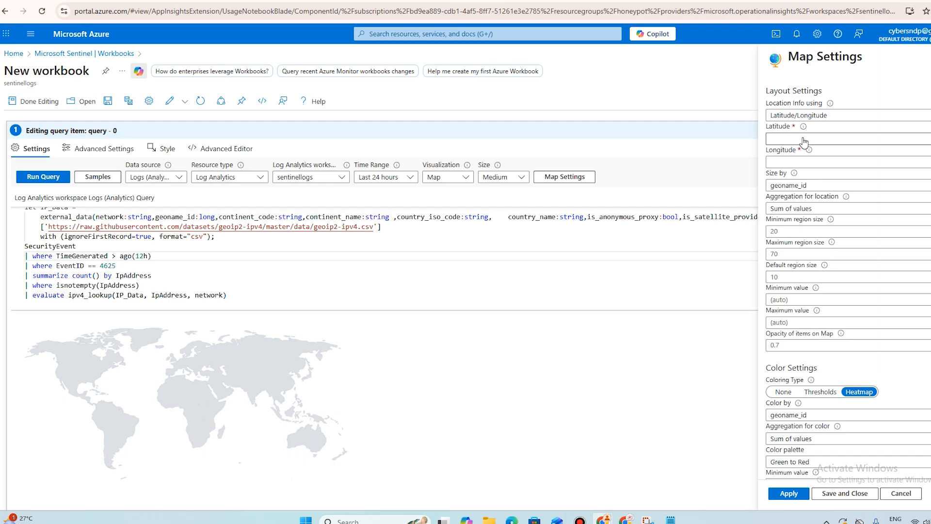
left_click(801, 117)
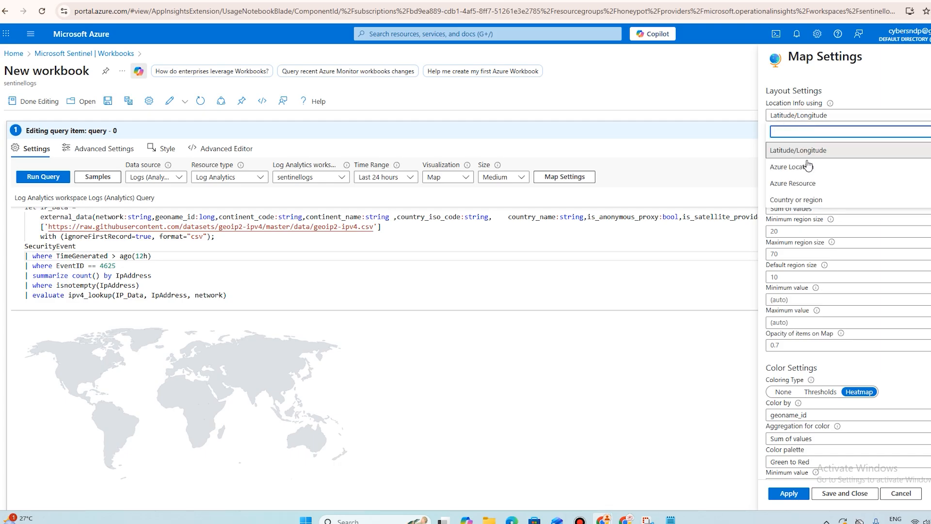
left_click(795, 199)
left_click(793, 140)
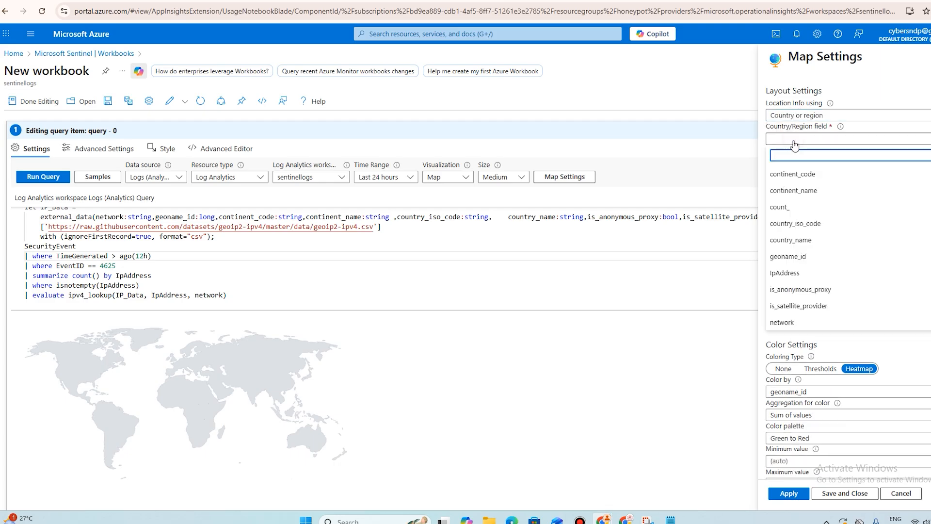
left_click(791, 241)
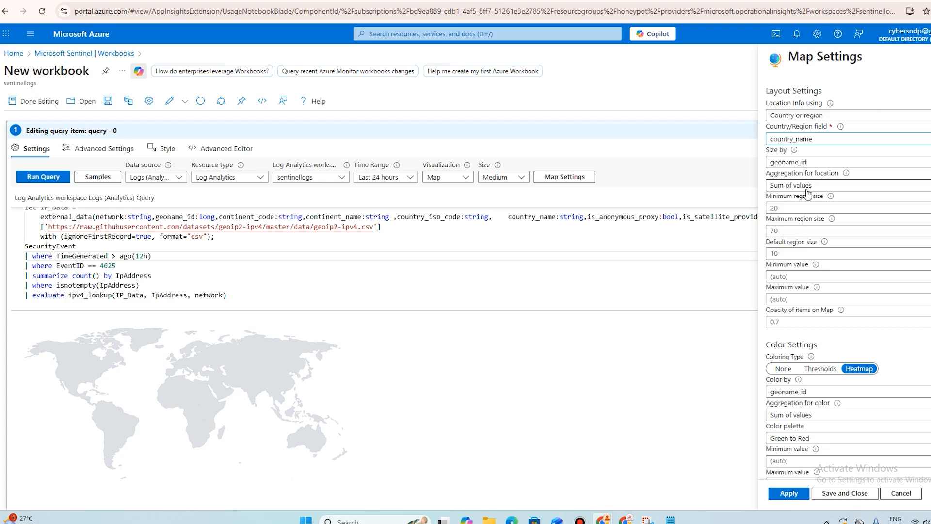
Size the map's regions by count_ and apply the map settings
scroll(835, 307, "down", 1)
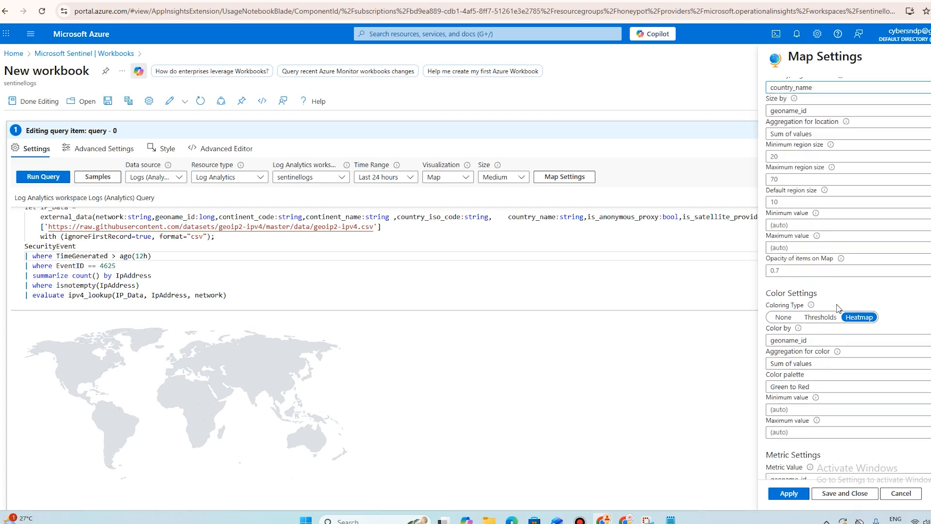
scroll(841, 310, "down", 2)
scroll(851, 315, "up", 3)
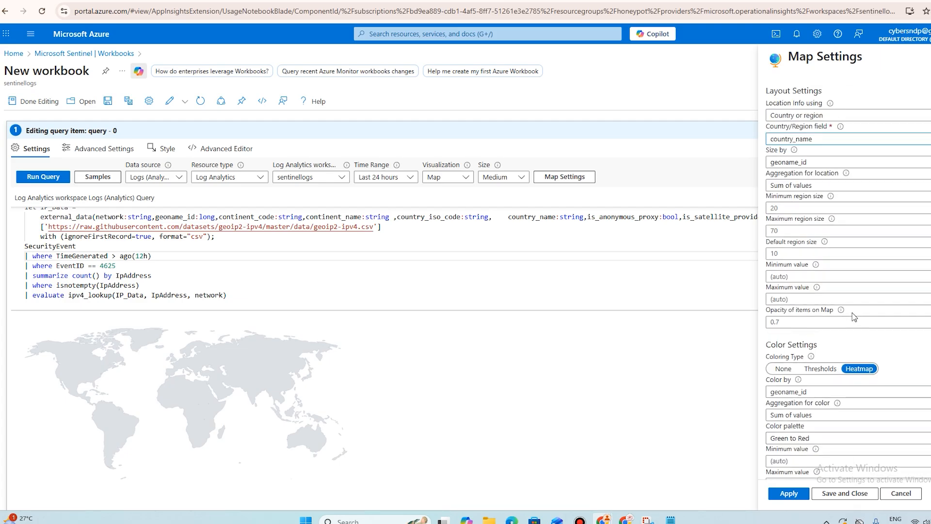
left_click(790, 163)
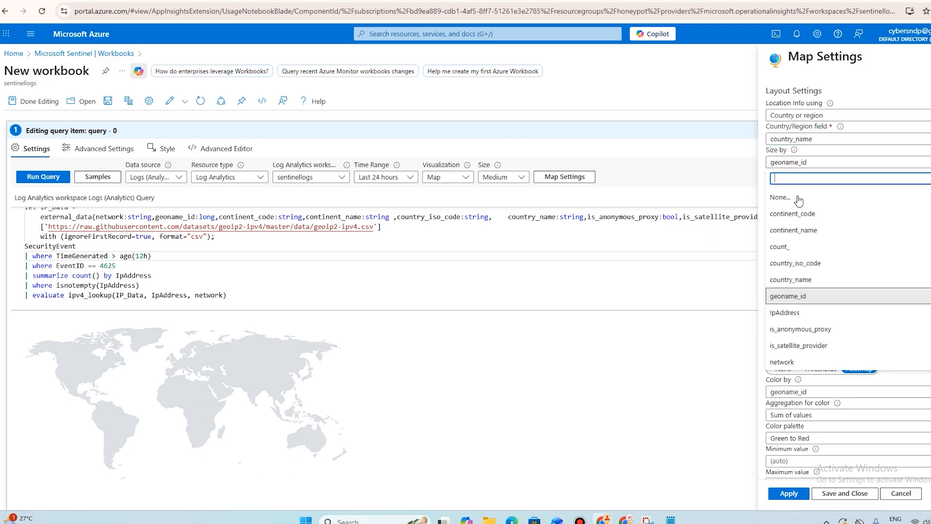
left_click(790, 248)
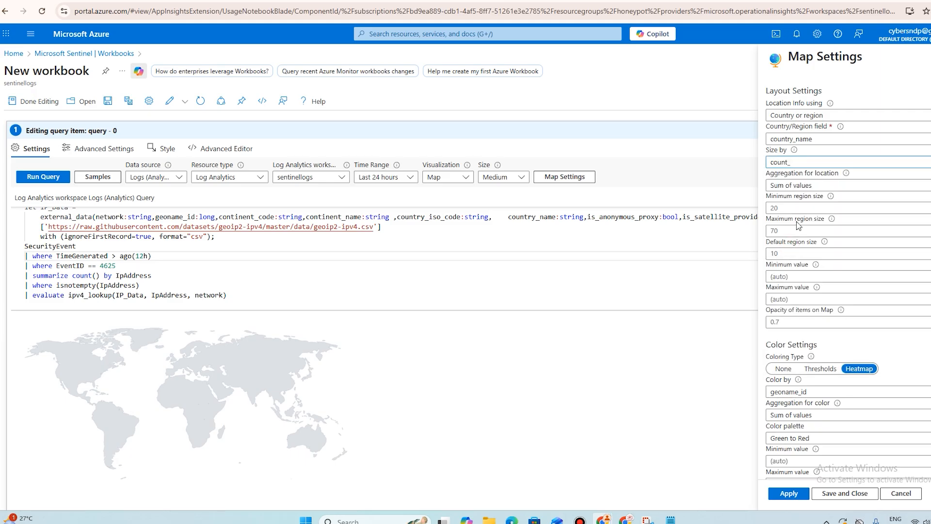
left_click(789, 493)
scroll(485, 432, "down", 1)
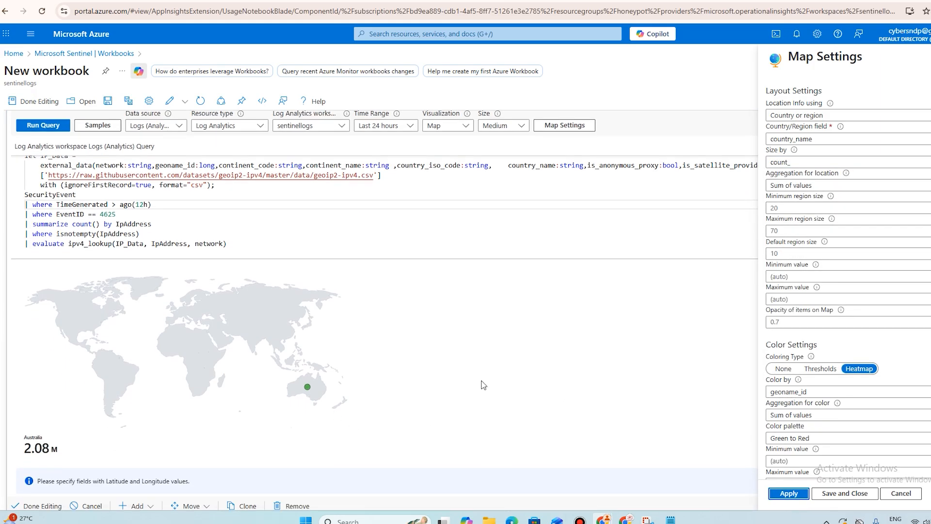
Set the map's aggregation for location to Count of values and apply the change
scroll(852, 335, "down", 2)
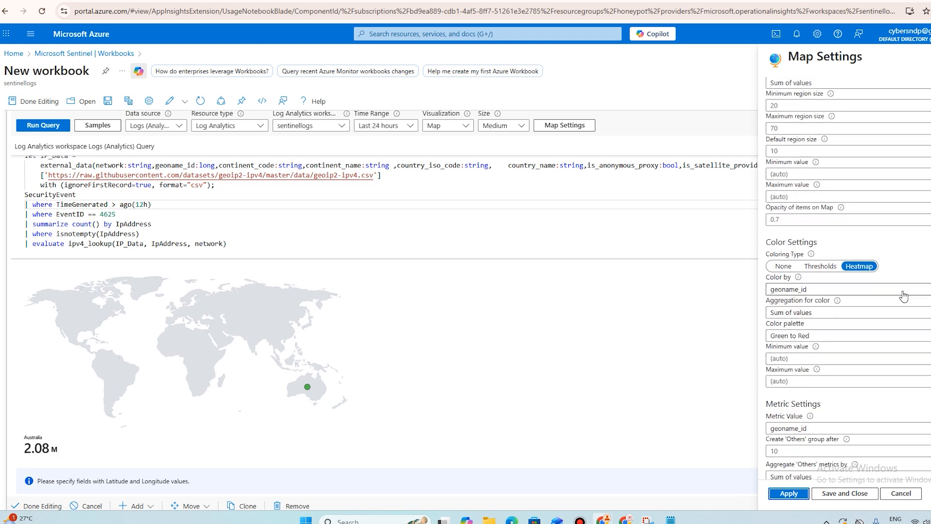
scroll(901, 296, "up", 2)
left_click(824, 184)
left_click(793, 293)
left_click(789, 499)
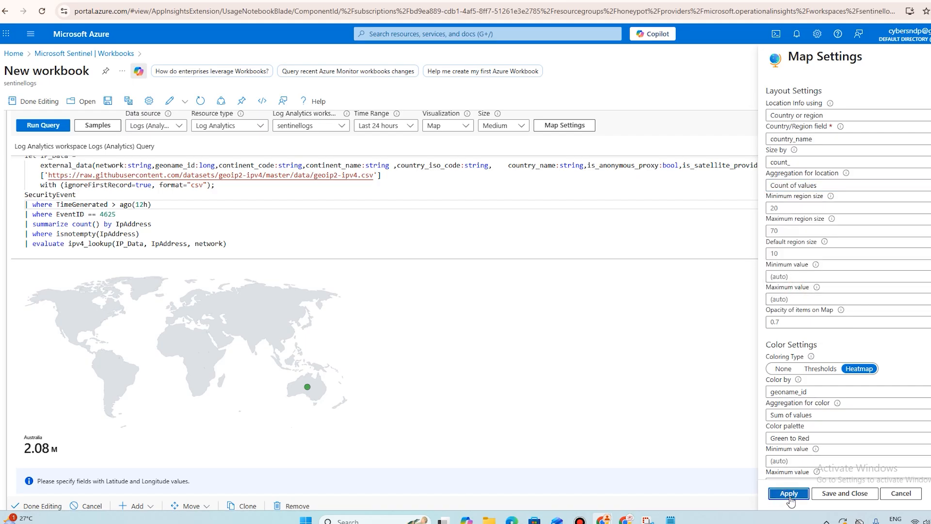
scroll(814, 436, "down", 1)
left_click(802, 386)
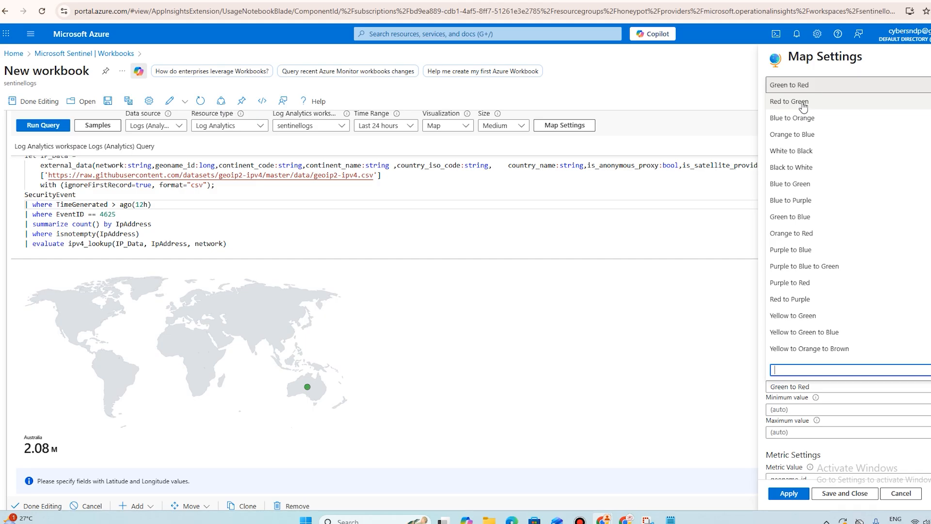
left_click(856, 388)
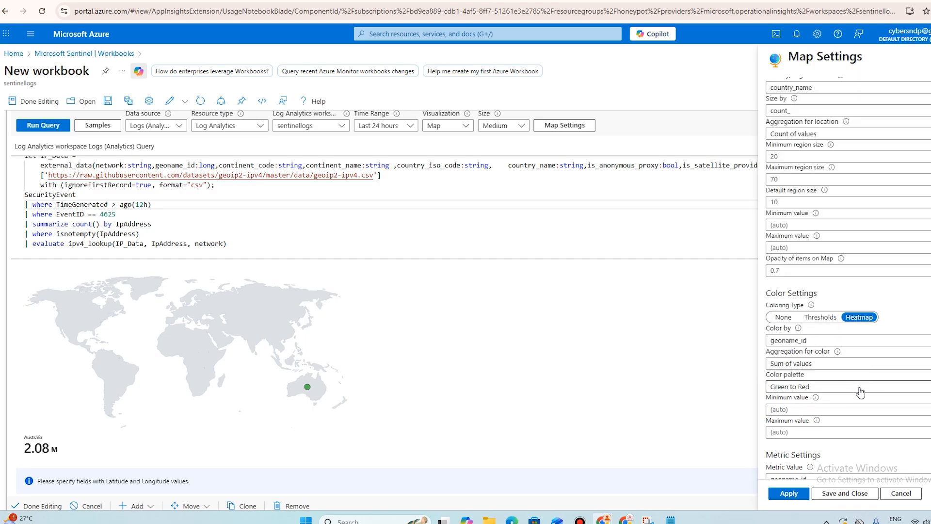
Set the map's metric value to count_, apply it and finish editing the query item
scroll(858, 398, "down", 3)
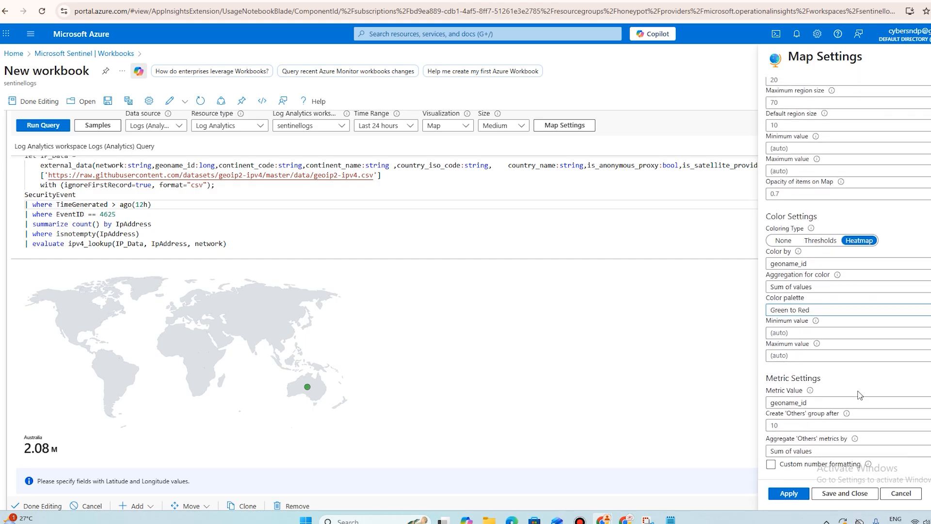
left_click(814, 403)
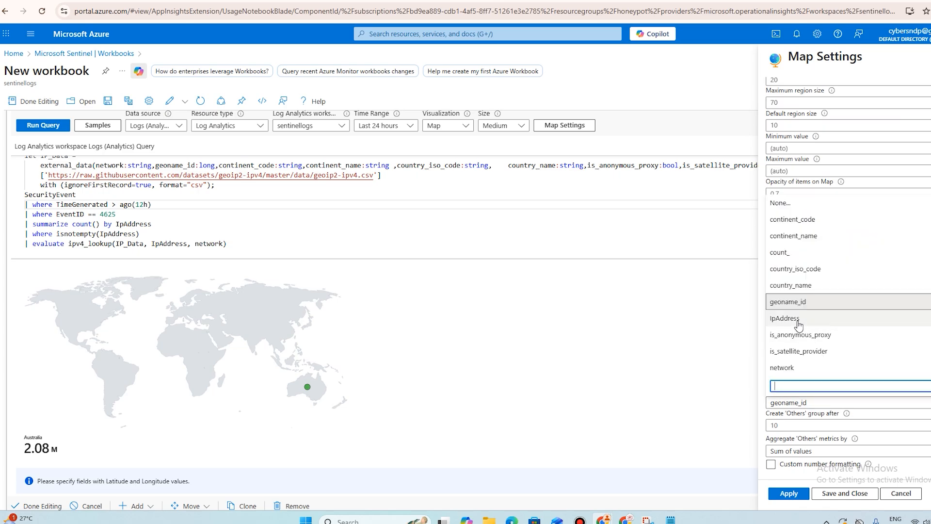
left_click(800, 287)
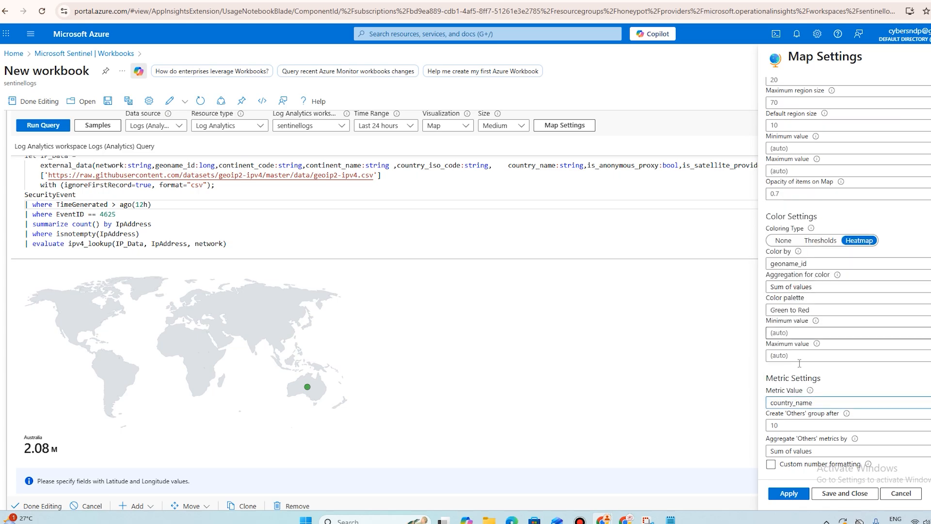
left_click(795, 402)
left_click(787, 253)
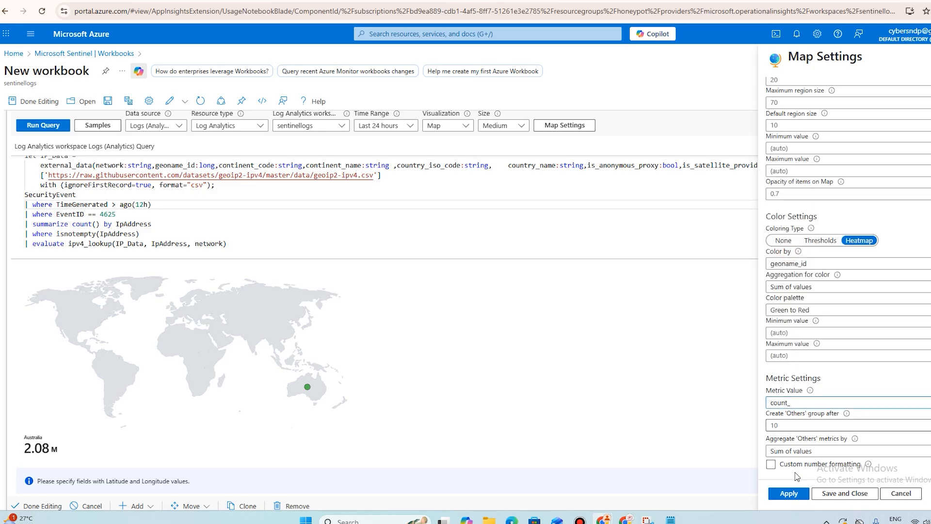
left_click(790, 494)
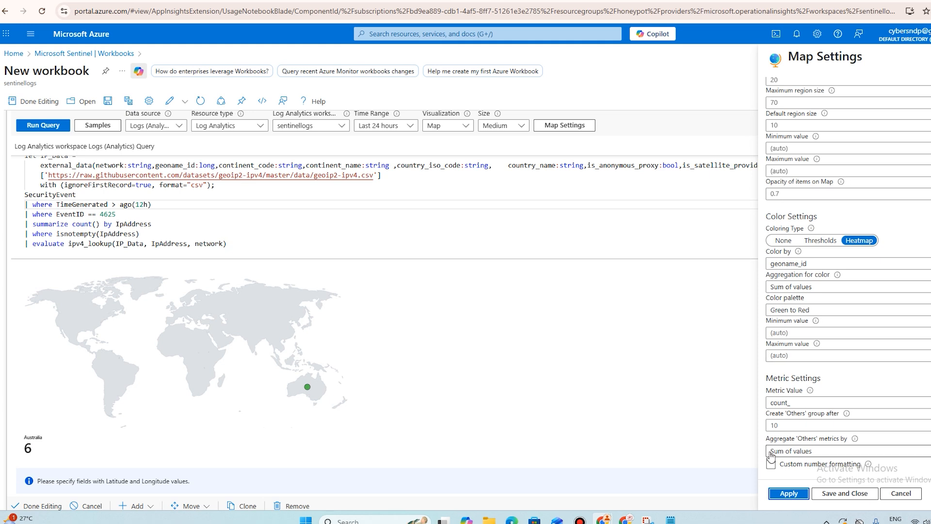
left_click(895, 71)
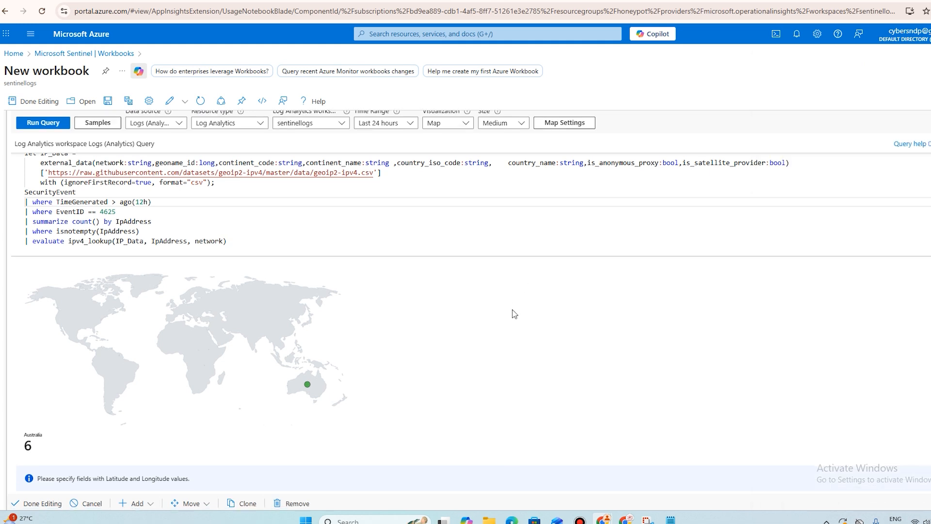
left_click(32, 507)
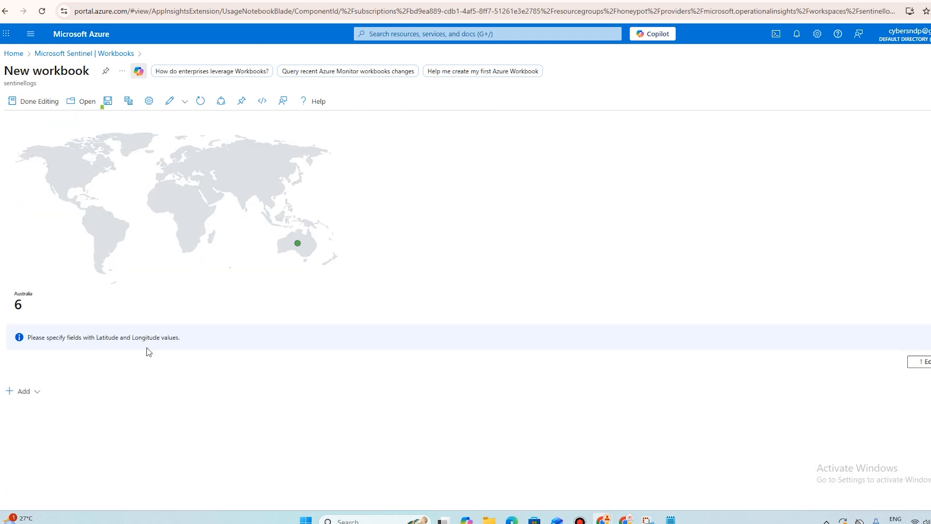
Review the layout, color and metric settings of the workbook's map query item, then close the map settings
left_click(918, 361)
scroll(466, 330, "down", 3)
scroll(456, 336, "up", 2)
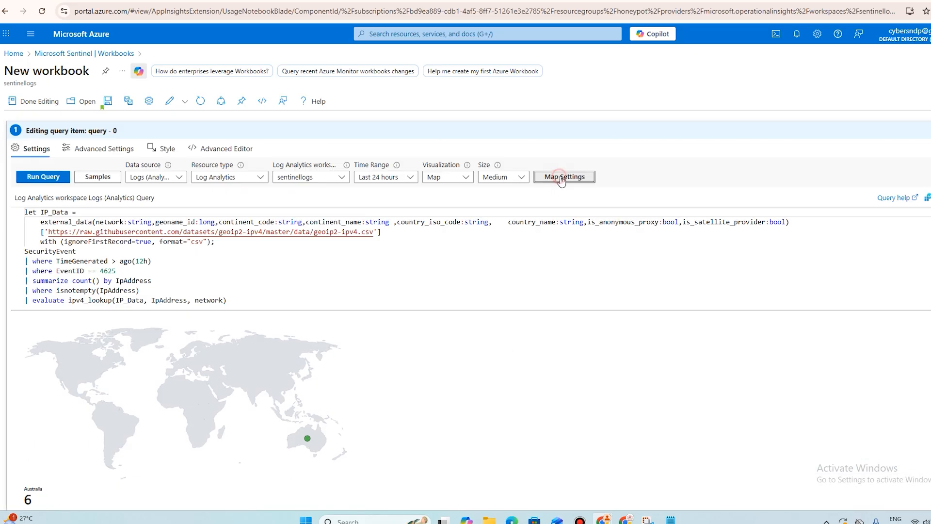
left_click(564, 176)
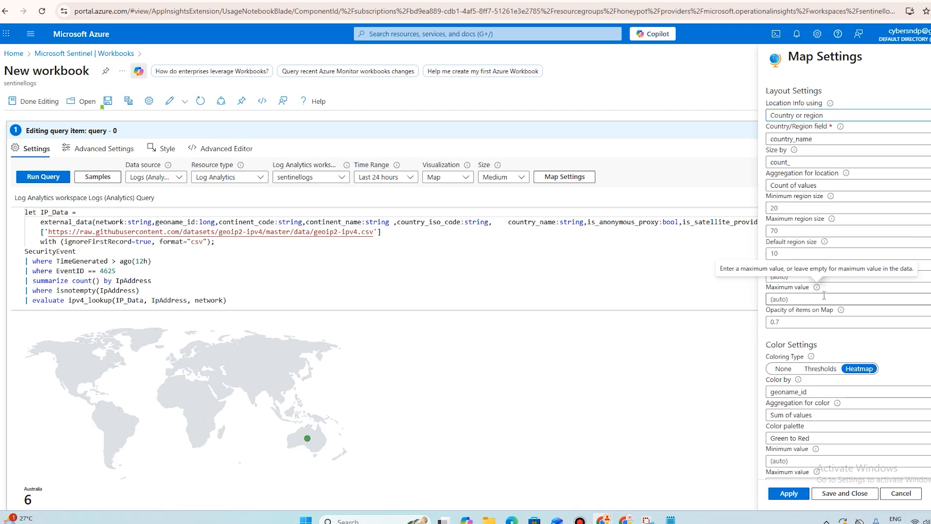
scroll(828, 311, "down", 1)
scroll(828, 311, "down", 1)
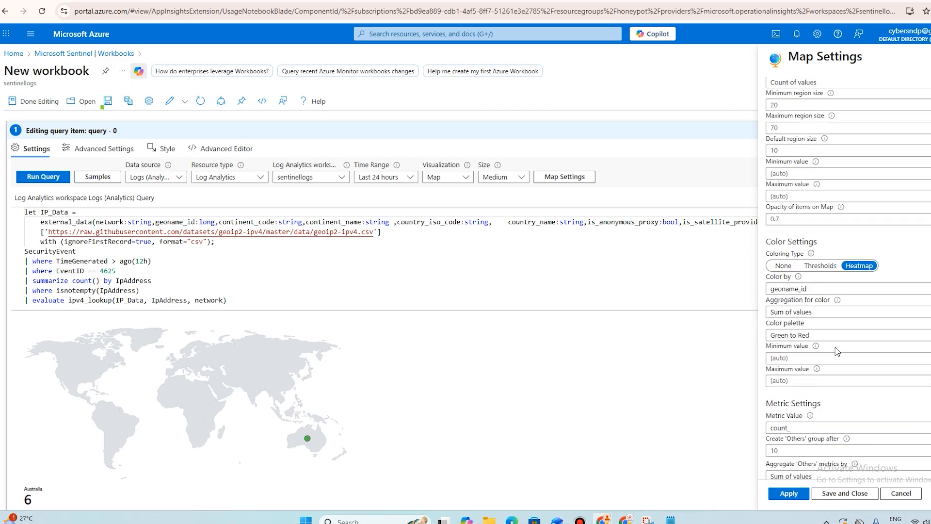
scroll(841, 351, "down", 1)
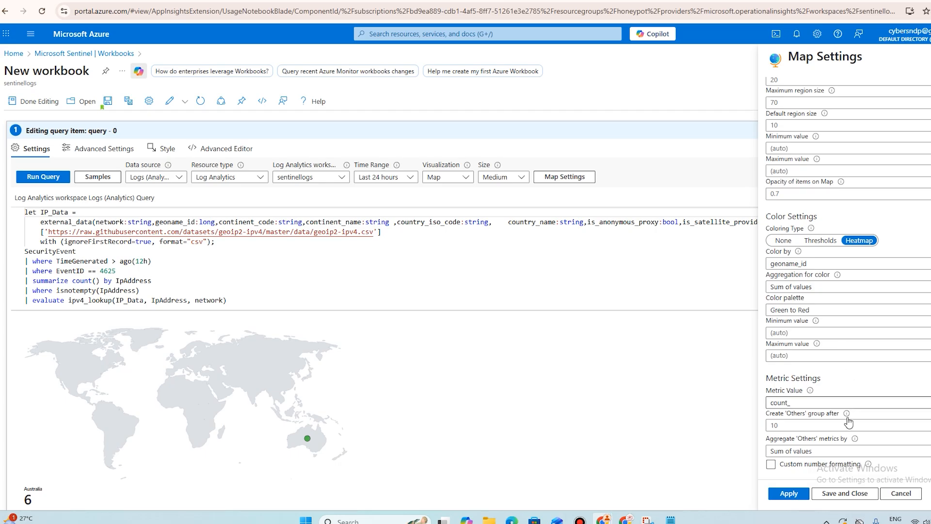
scroll(831, 386, "up", 1)
scroll(831, 386, "up", 2)
left_click(781, 494)
left_click(495, 265)
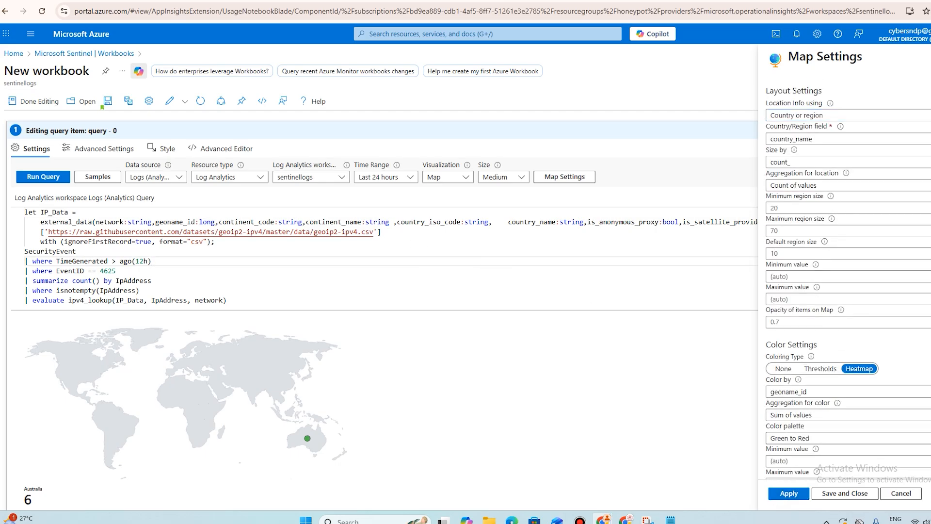
left_click(900, 493)
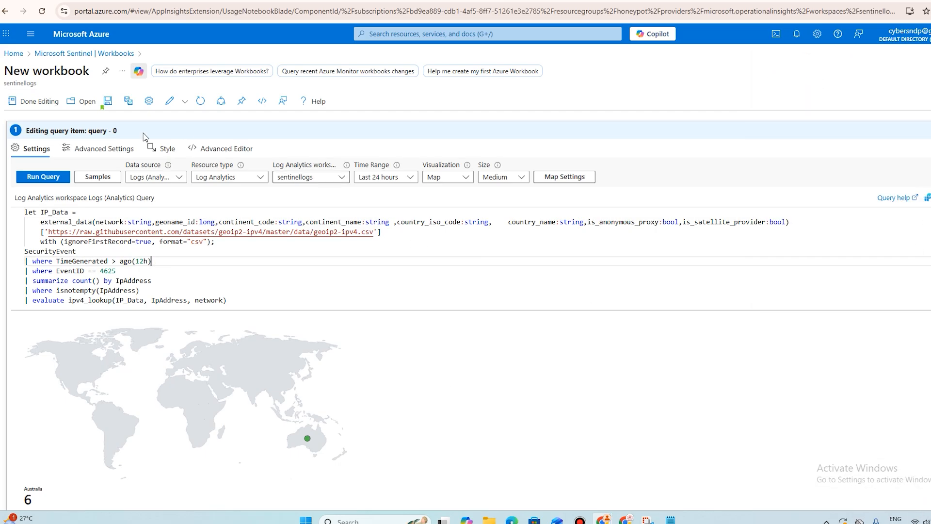
Add a text item to the workbook with the Markdown heading "## Failed Windows Sign ins" and finish editing it
left_click(36, 100)
left_click(25, 104)
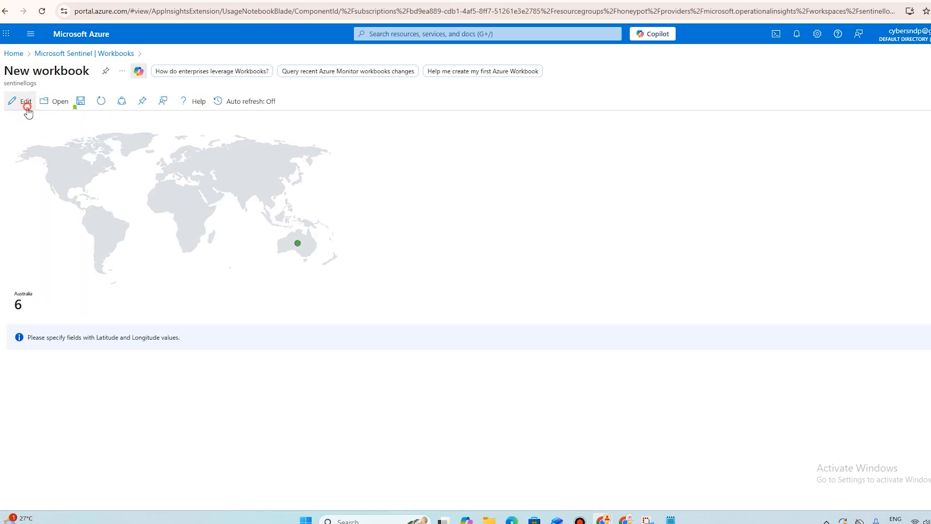
left_click(21, 391)
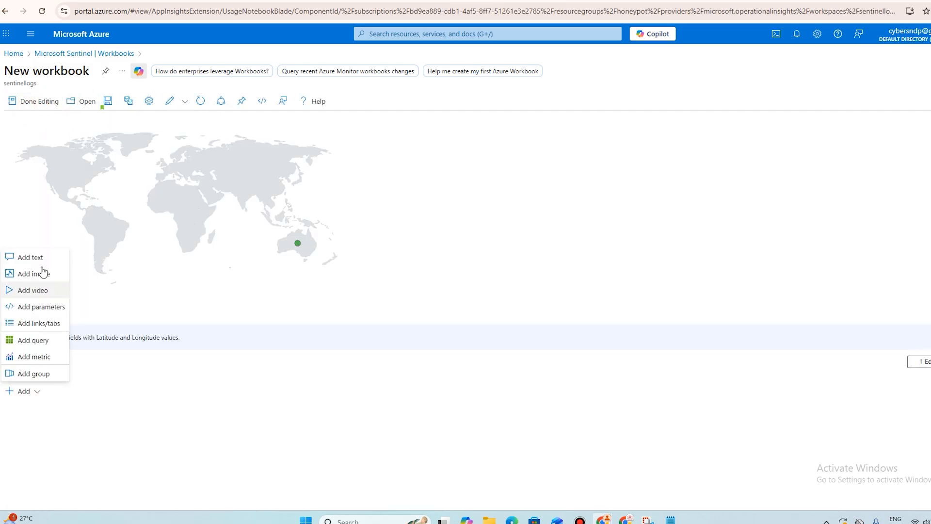
left_click(31, 258)
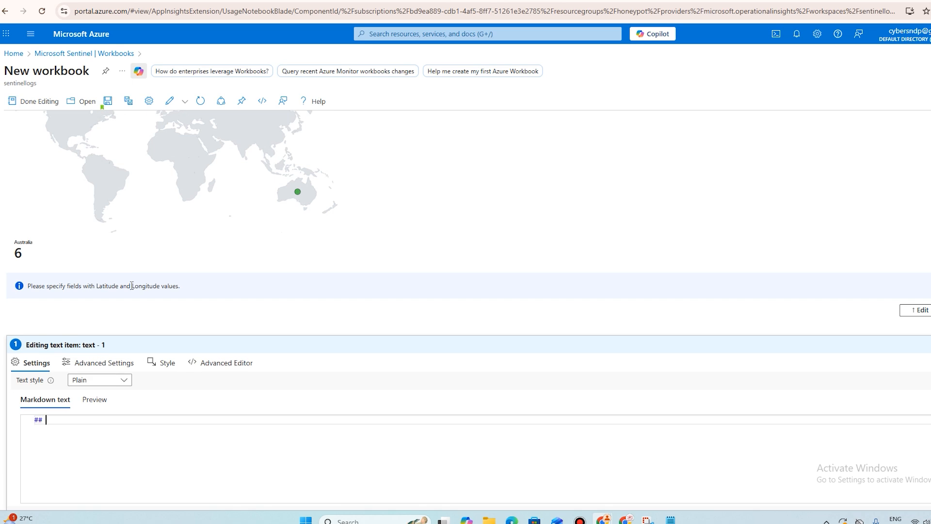
type("## Failed Windows Sign ins")
scroll(132, 286, "down", 2)
left_click(39, 454)
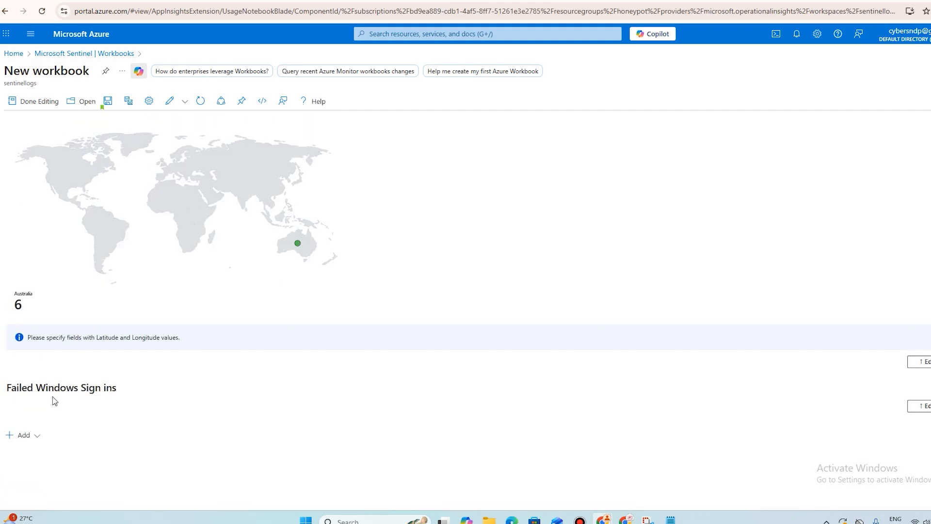
Move the "Failed Windows Sign ins" text item to the top of the workbook
left_click(930, 406)
mouse_move(930, 440)
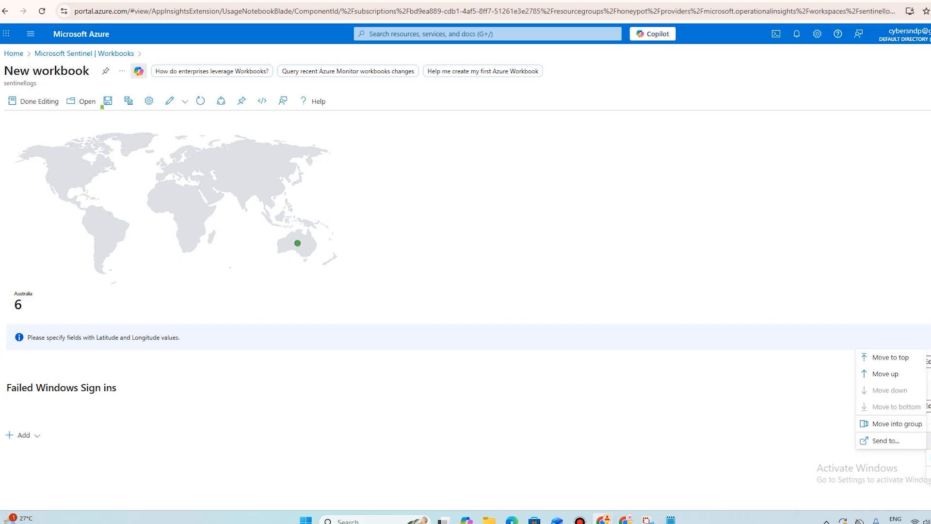
left_click(895, 360)
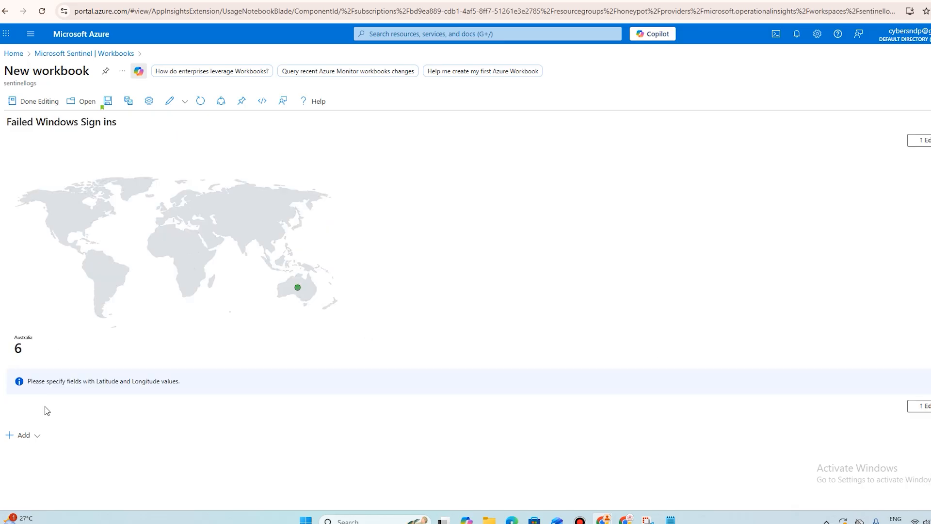
Add a new query item to the workbook below the map
left_click(22, 436)
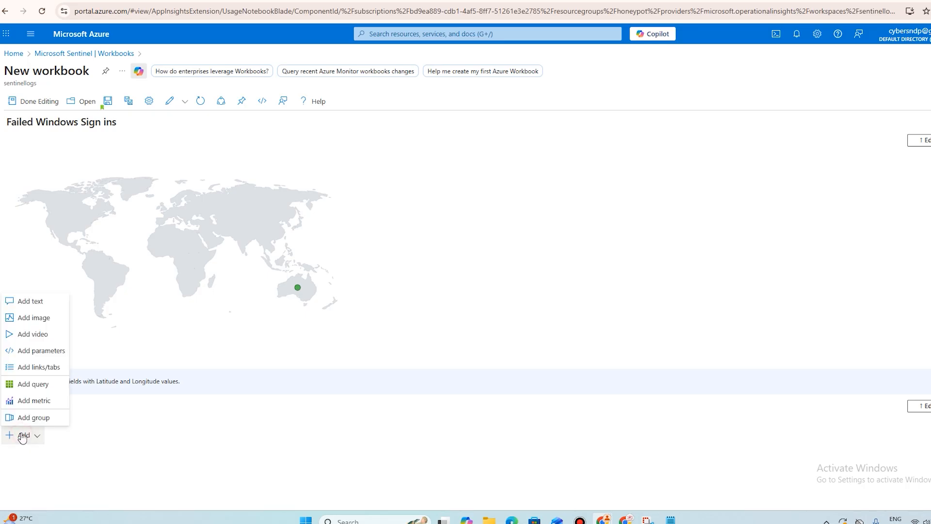
left_click(34, 382)
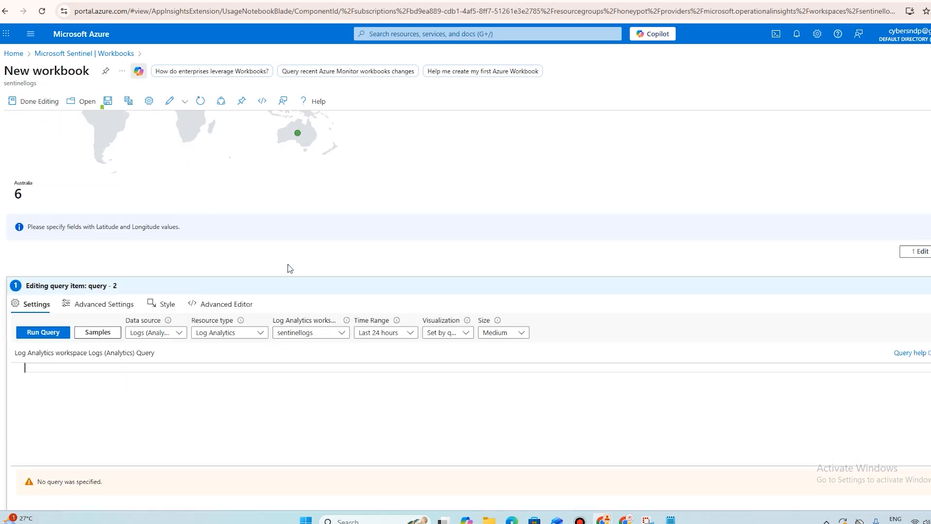
scroll(288, 265, "up", 1)
scroll(288, 265, "down", 2)
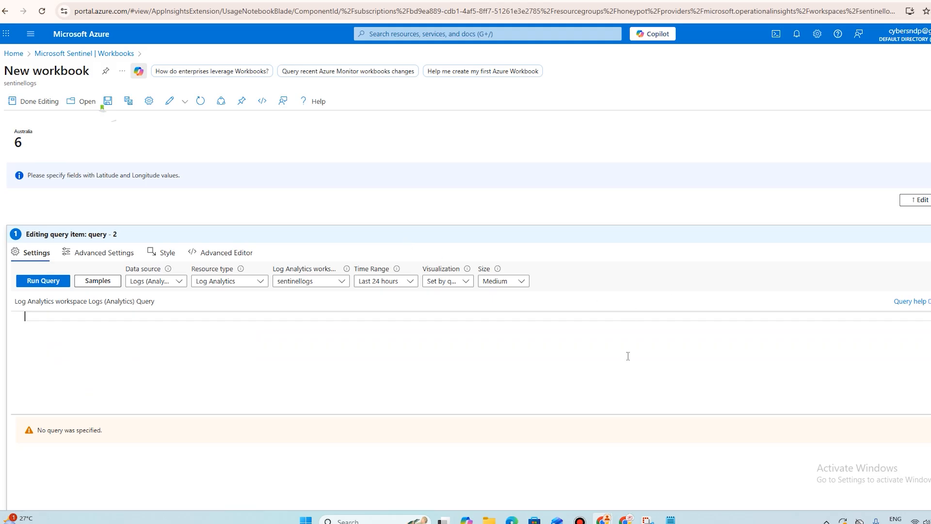
scroll(357, 326, "up", 4)
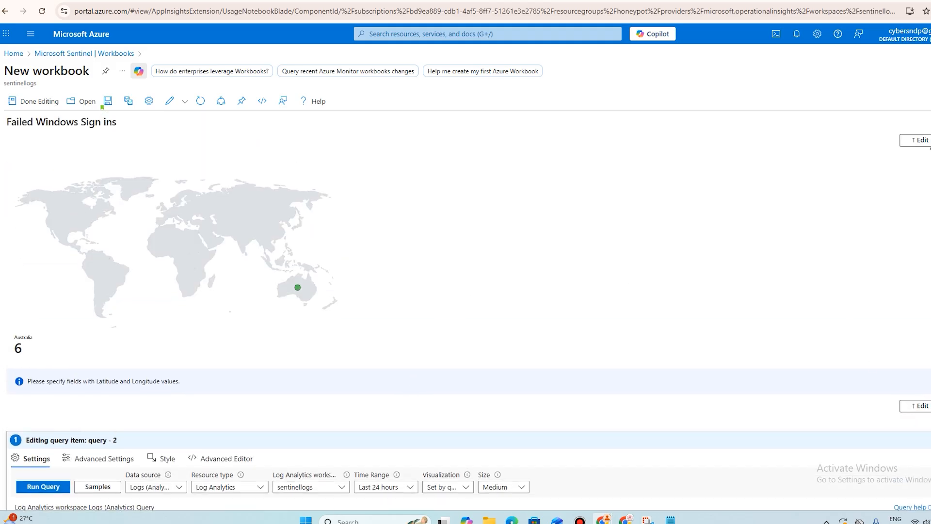
Copy the whole query from the map item into the new query item and run it
left_click(916, 405)
left_click(294, 331)
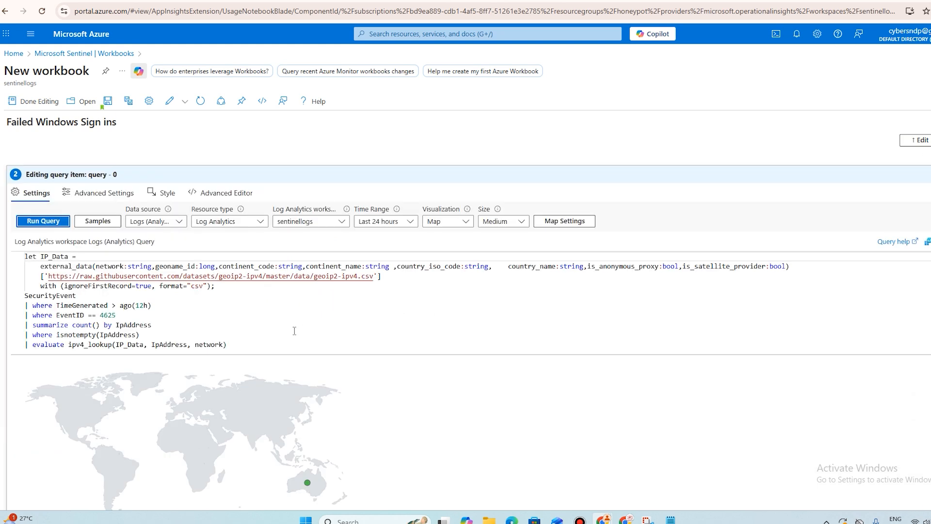
key("ctrl+a")
key("ctrl+c")
scroll(295, 331, "down", 1)
scroll(299, 409, "down", 9)
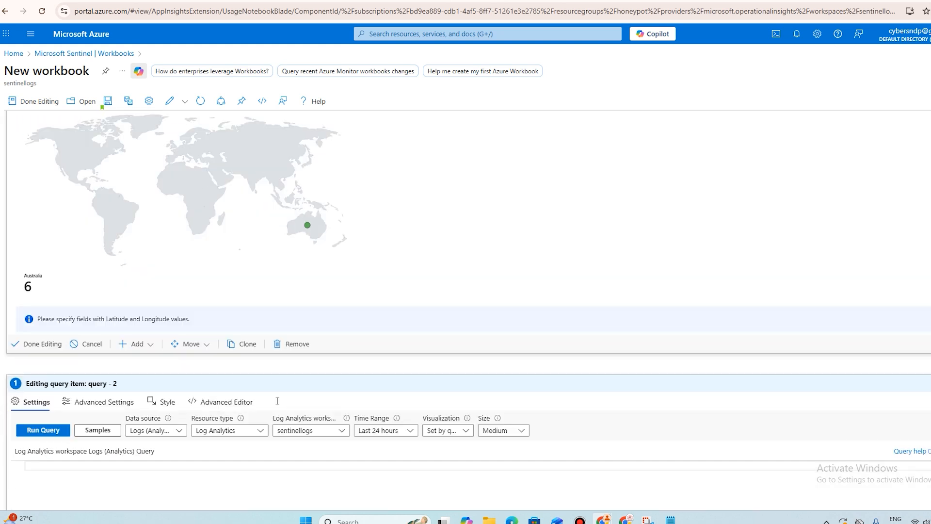
left_click(124, 330)
key("ctrl+v")
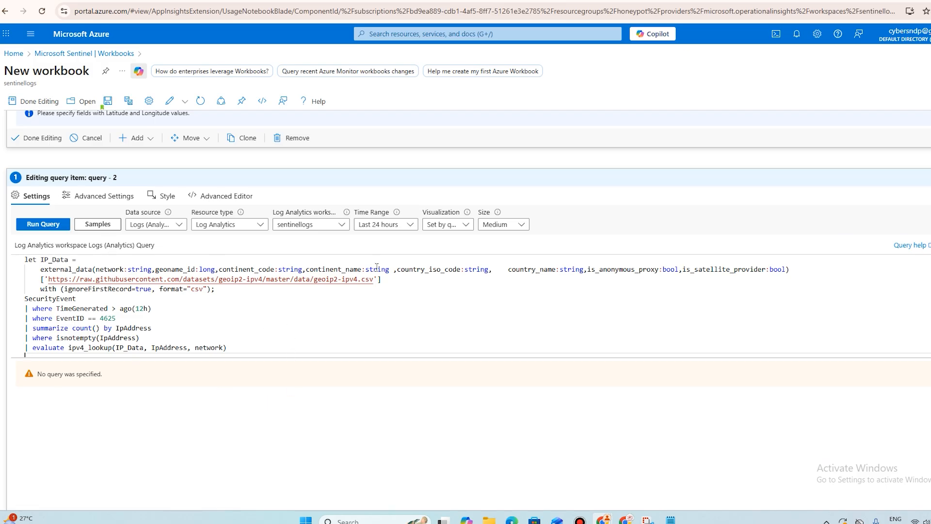
left_click(35, 227)
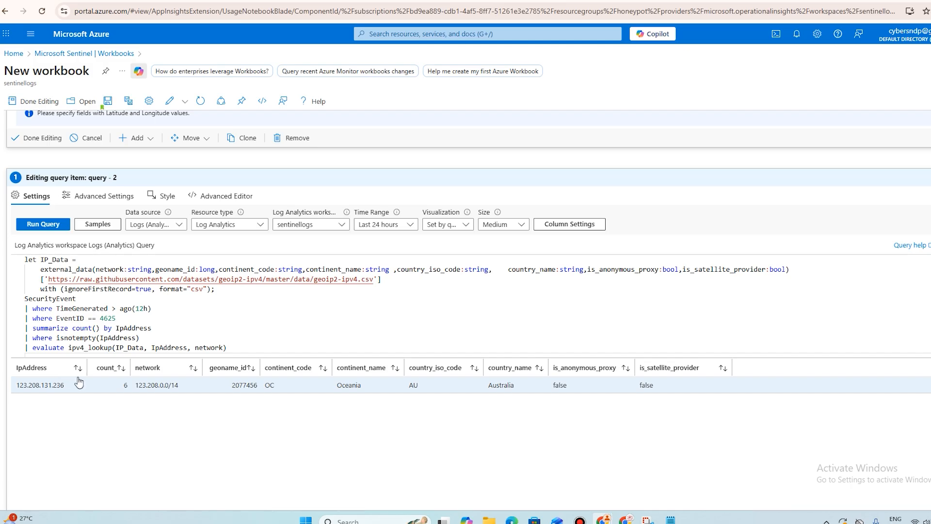
Replace the summarize clause in the new item's query with "project TimeGenerated,"
scroll(159, 322, "down", 1)
left_click_drag(159, 322, 34, 327)
type("project")
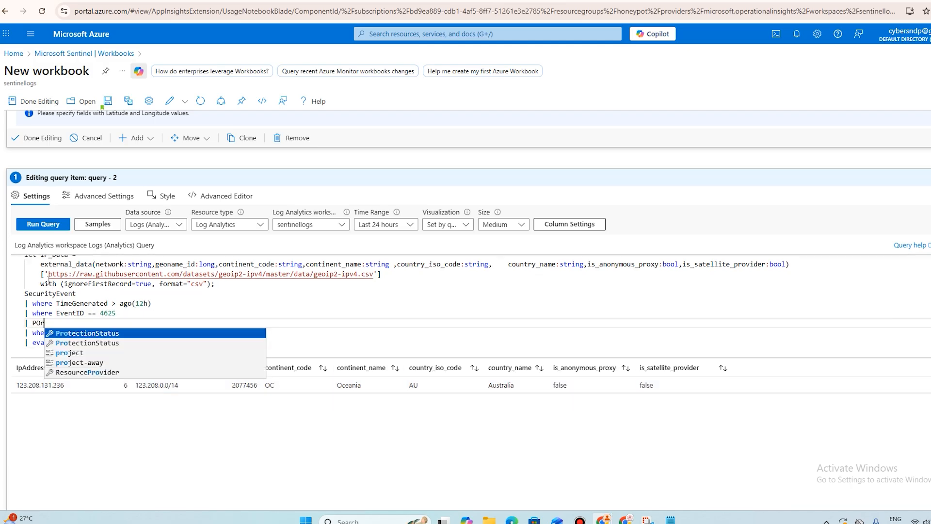
type(" TimeGenerated")
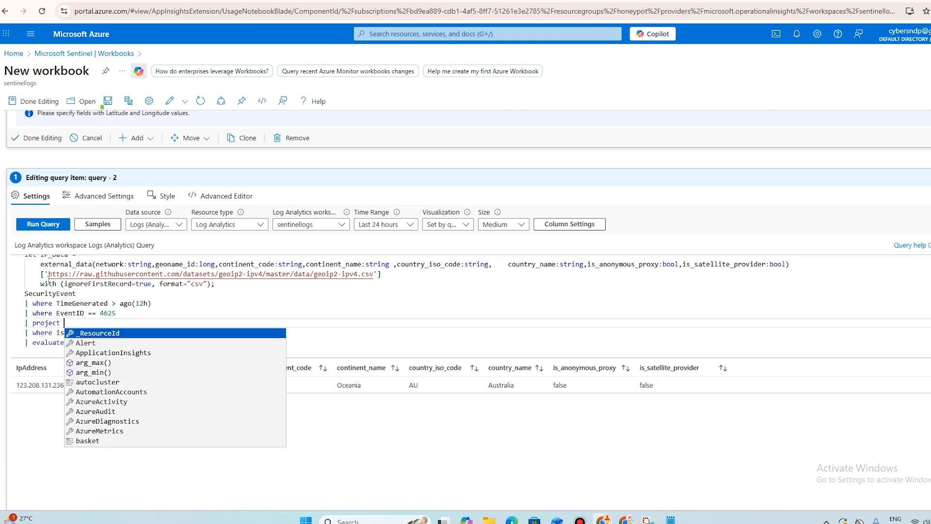
type(", ")
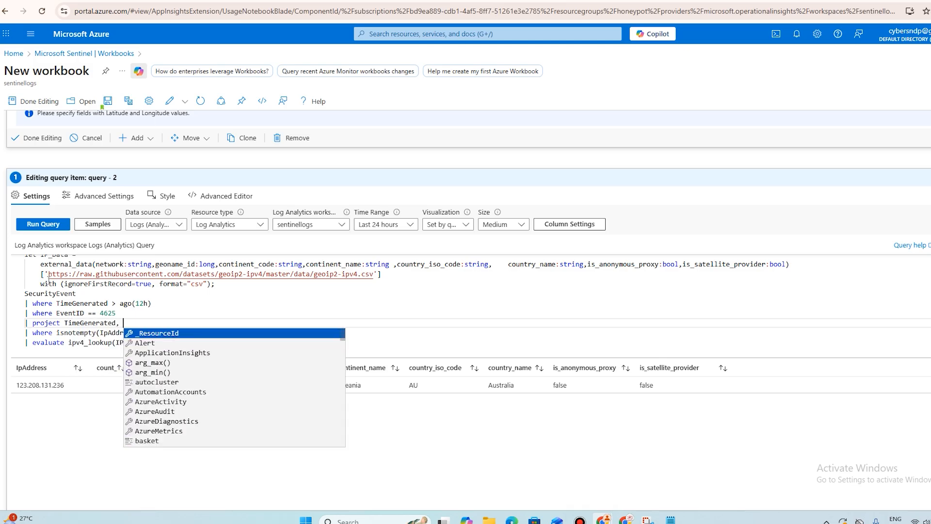
type("Co")
key("BackSpace")
key("BackSpace")
left_click(142, 322)
left_click(397, 306)
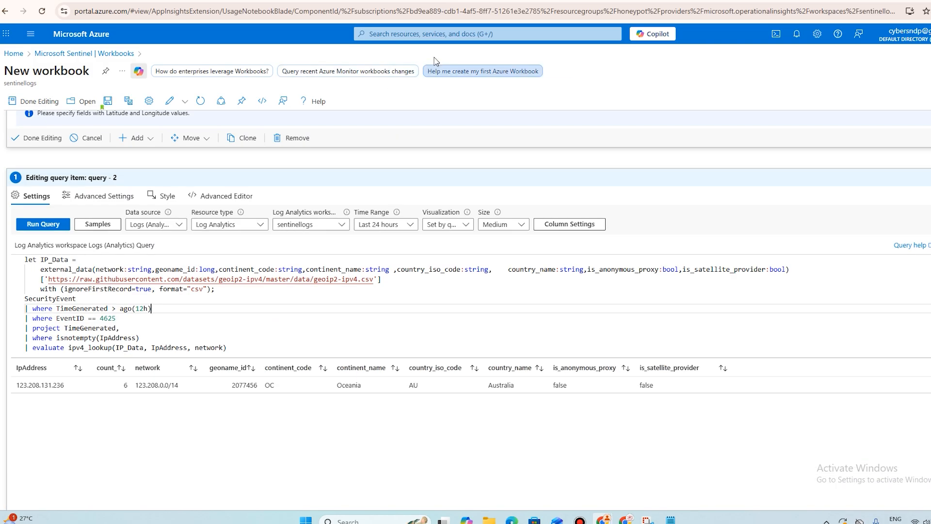
Open Microsoft Sentinel in a new browser tab and run the edited query in the Sentinellogs workspace's Logs
left_click(422, 33)
right_click(437, 192)
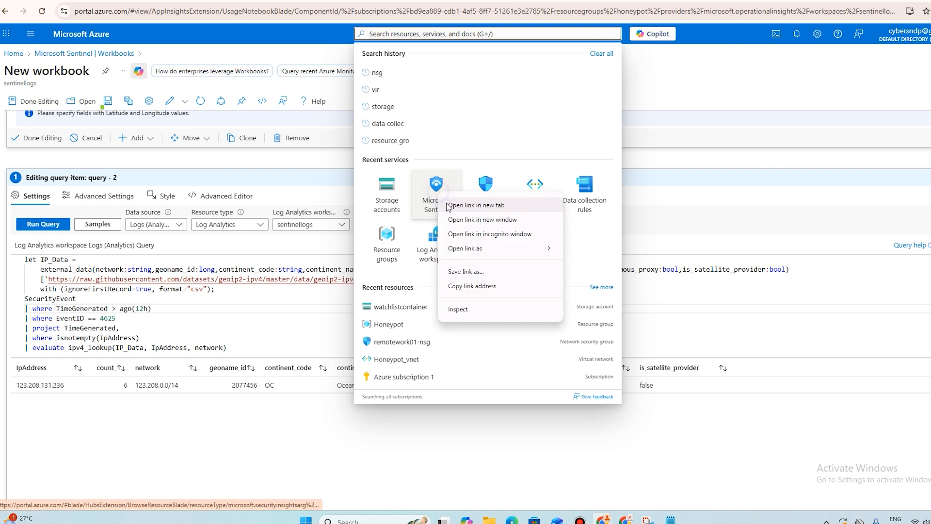
left_click(446, 203)
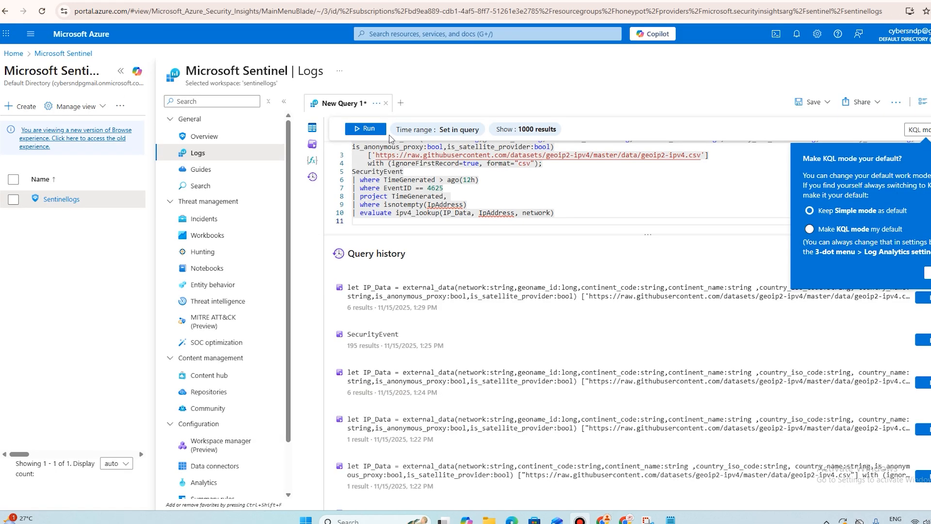
left_click(370, 129)
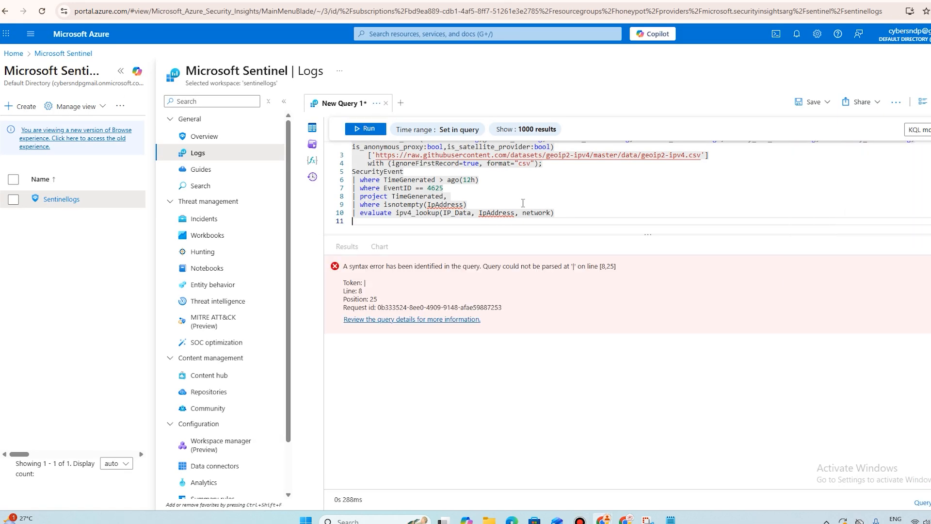
Add the Computer and TargetAccount columns to the query's project line after TimeGenerated
left_click(417, 194)
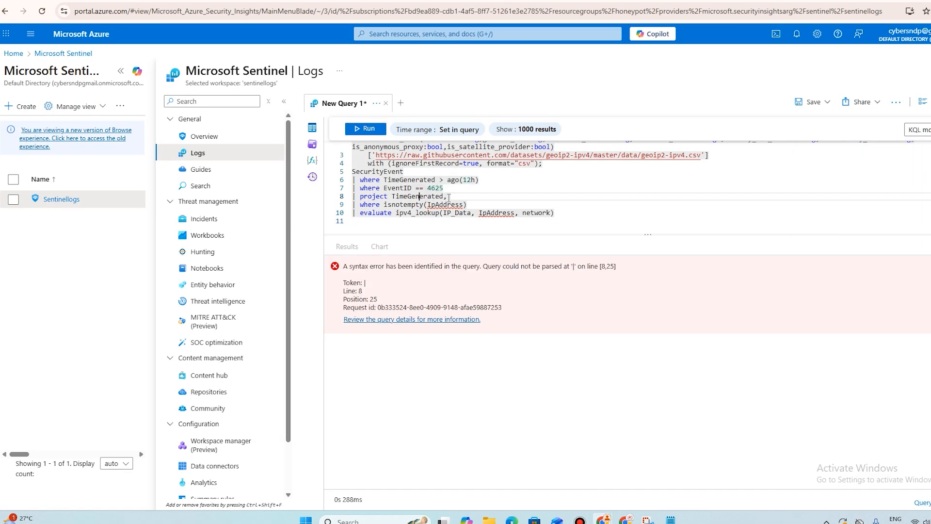
type("R")
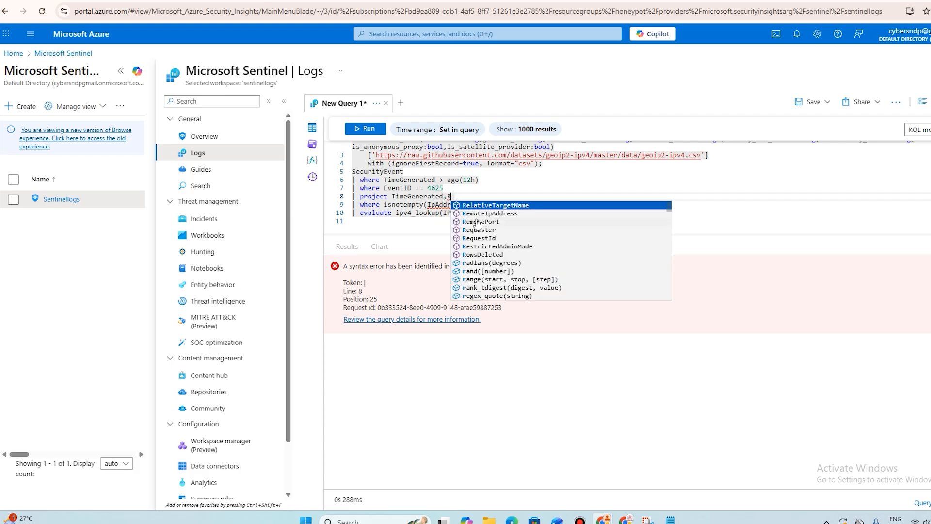
key("BackSpace")
type("Computer")
key("Down")
key("Down")
key("Return")
type(", tar")
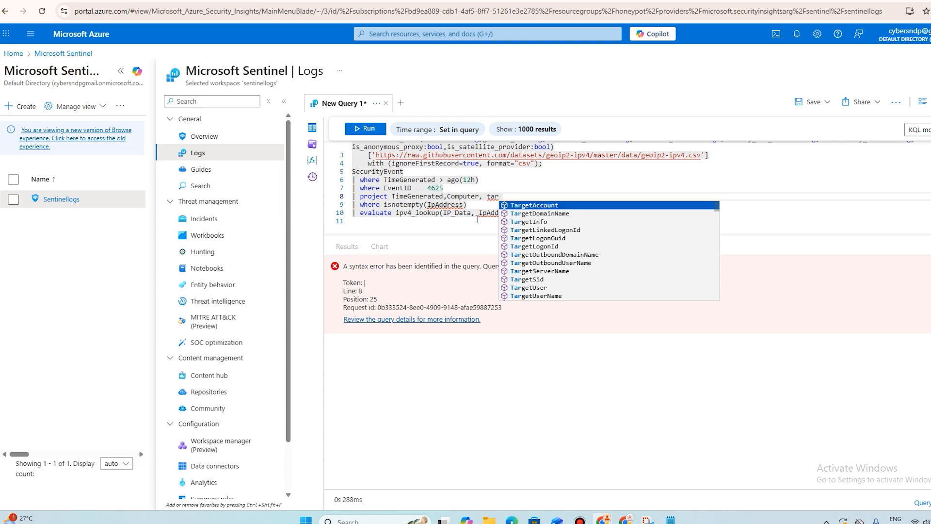
key("Return")
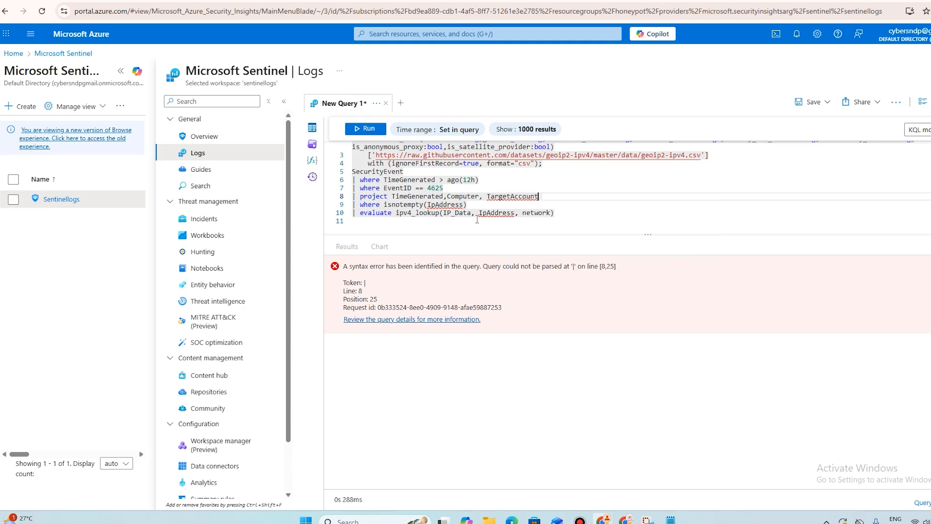
Clear the IpAddress argument from the query's isnotempty filter
key("Down")
key("ctrl+BackSpace")
type("ipadd")
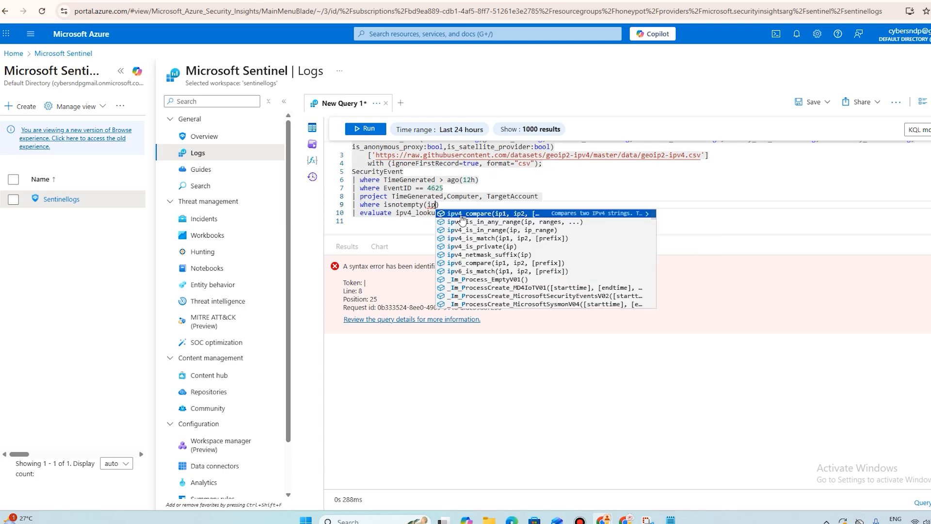
key("BackSpace")
key("BackSpace")
key("BackSpace")
key("BackSpace")
key("BackSpace")
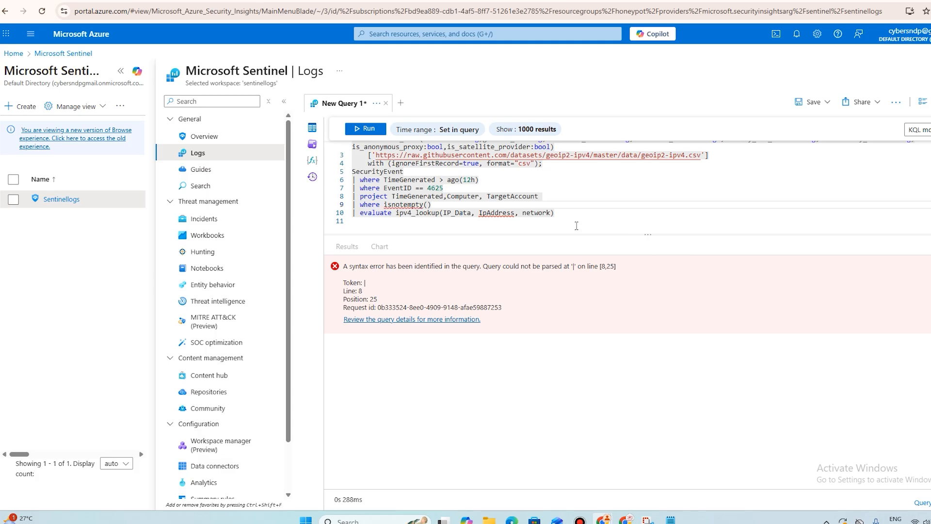
Add IpAddress to the project line, enter IpAddress as the isnotempty argument, and run the query
left_click(560, 195)
type(", IpAddress")
left_click(427, 205)
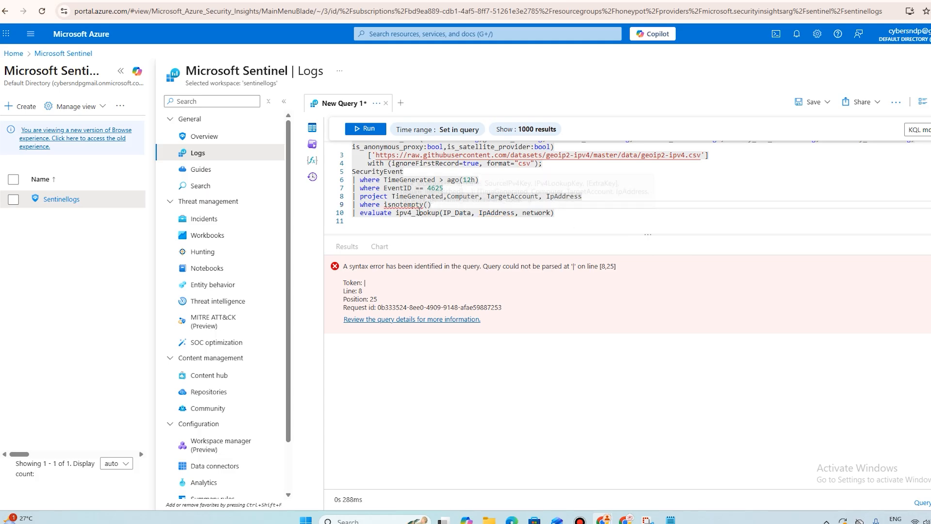
type("IpAddress")
left_click(366, 129)
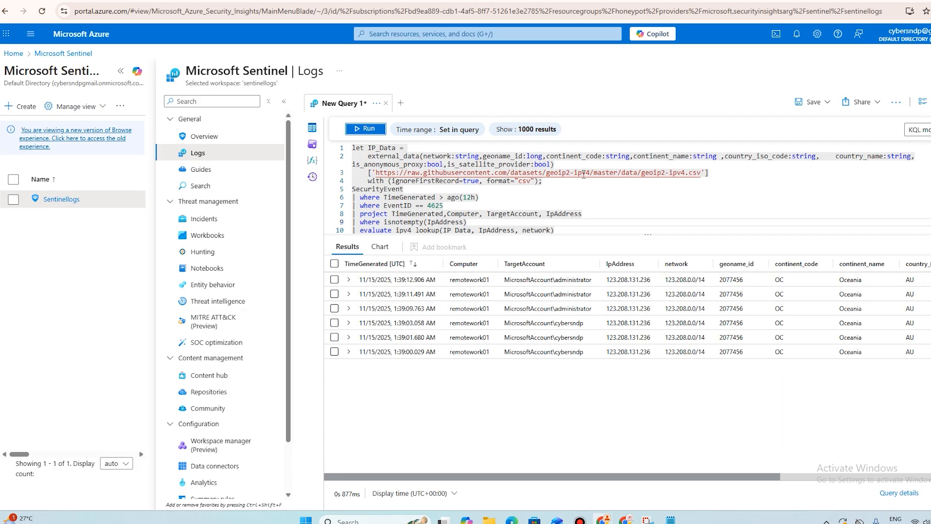
Copy the full query from the Sentinel Logs tab into the workbook's second query item and run it there
left_click(611, 206)
key("ctrl+a")
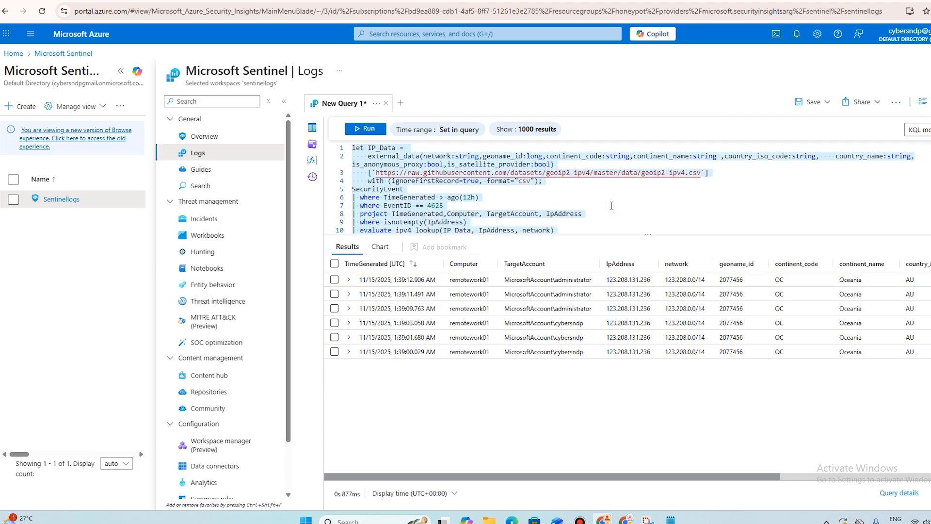
left_click(187, 0)
key("ctrl+v")
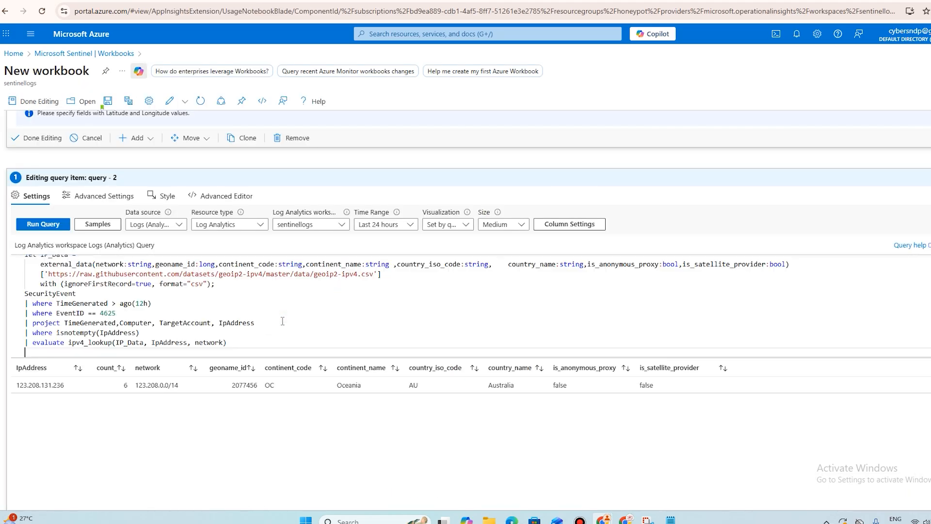
left_click(45, 225)
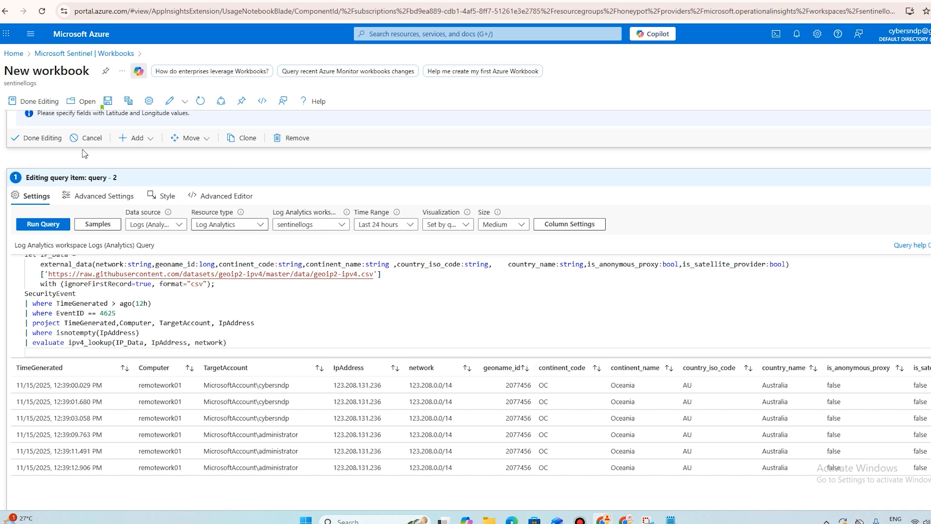
Finish editing the workbook and review its map and failed sign-in table in view mode
left_click(41, 102)
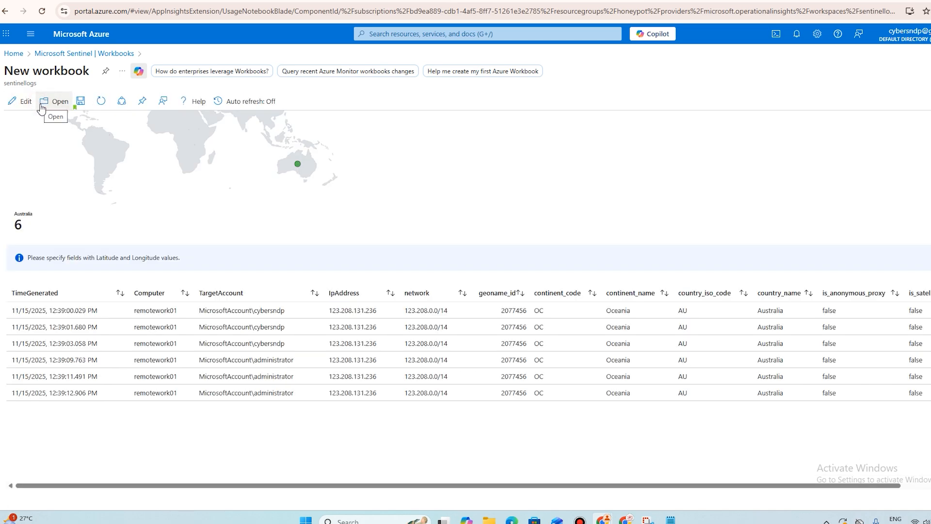
scroll(110, 208, "down", 2)
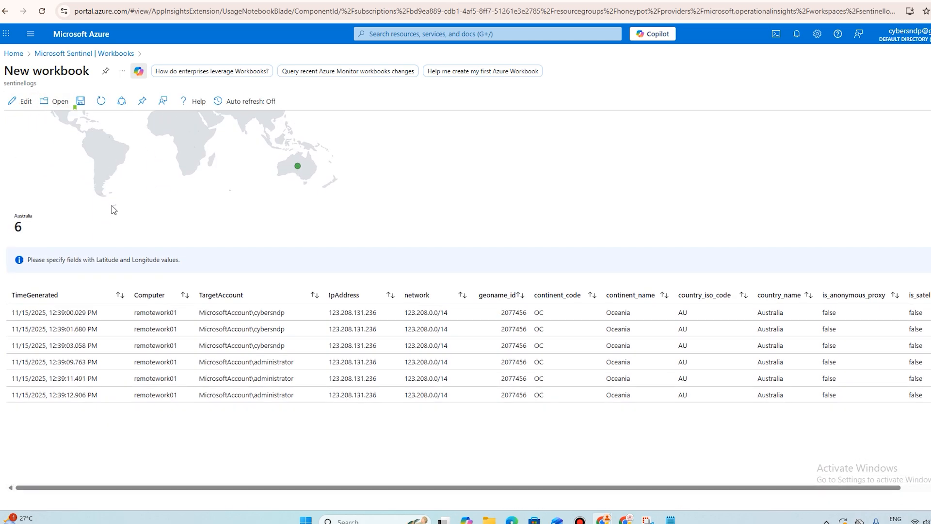
scroll(85, 434, "up", 2)
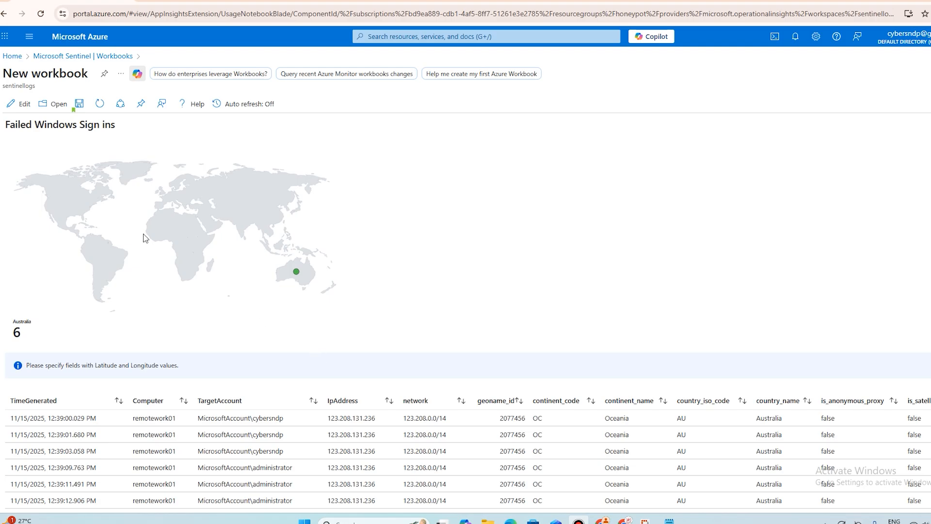
Save the workbook as Failed Logon in the Honeypot resource group with the location (Asia Pacific) Australia East
left_click(79, 104)
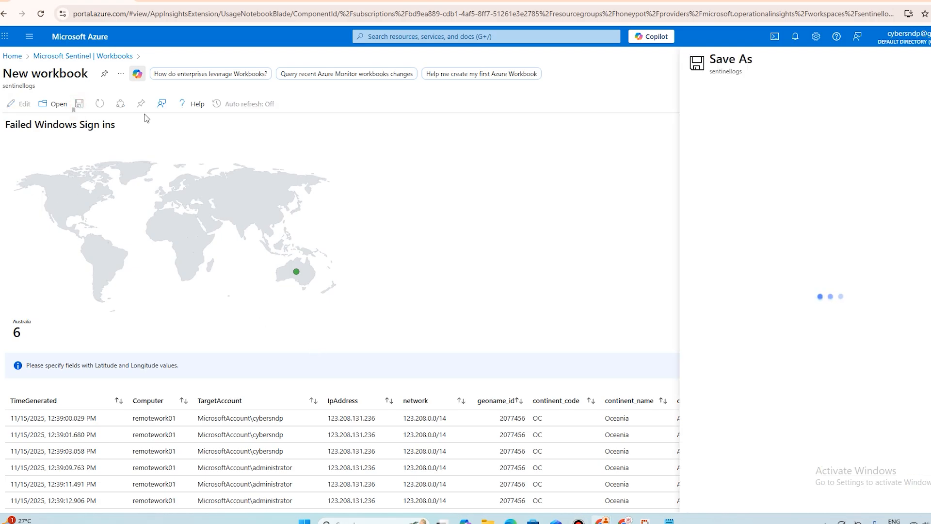
left_click_drag(754, 99, 616, 77)
type("Failed Logon")
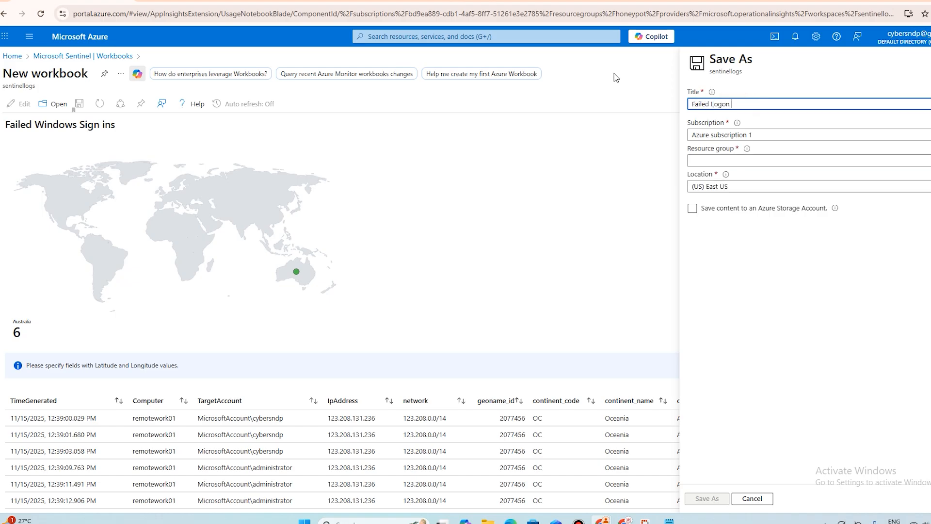
left_click(710, 164)
left_click(718, 197)
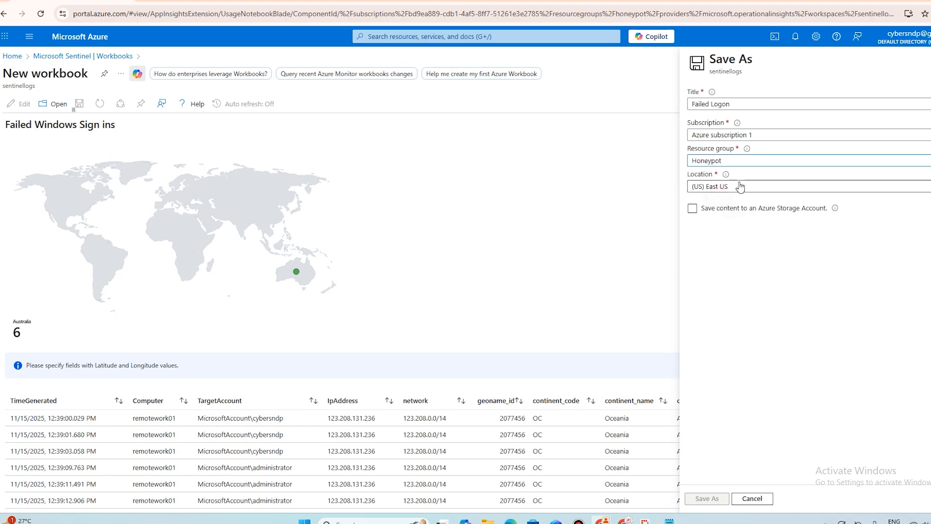
left_click(734, 186)
left_click(723, 271)
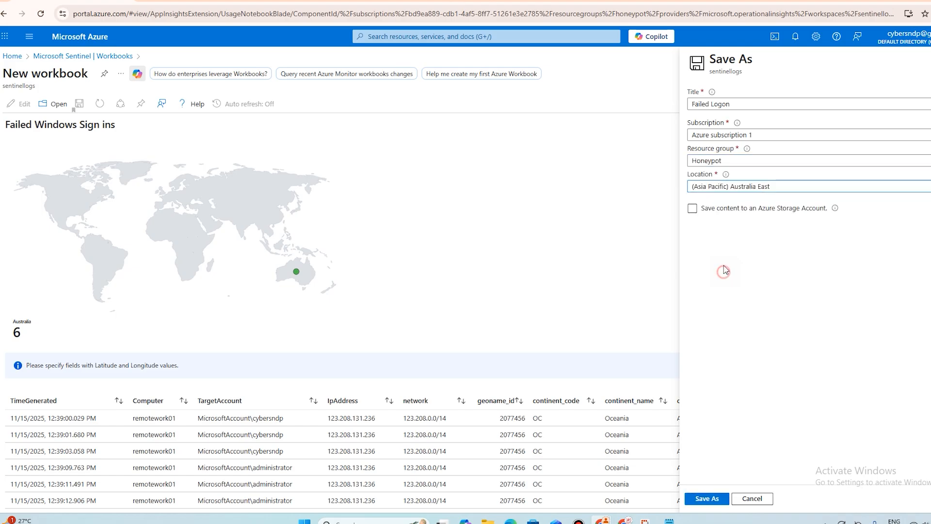
left_click(710, 499)
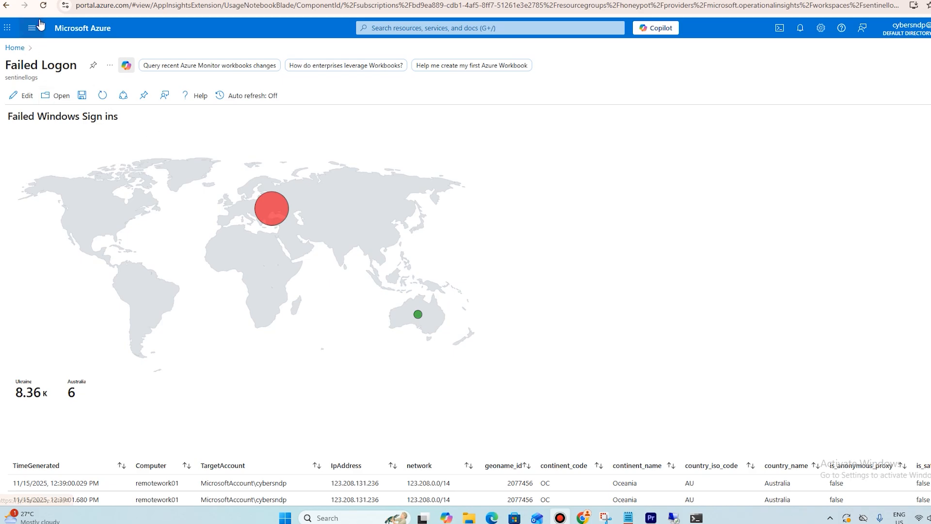
Refresh the Failed Logon workbook and examine the attack map and the table's target accounts, IP addresses and countries
left_click(100, 95)
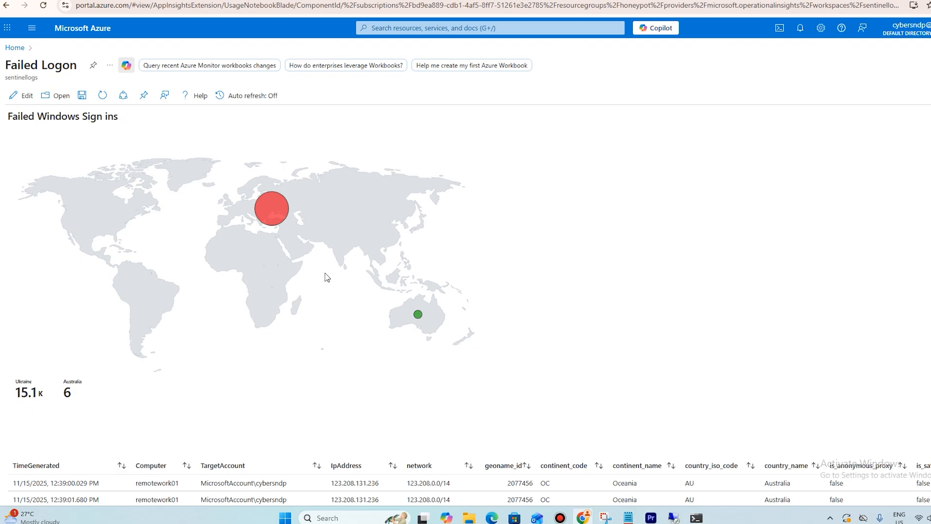
scroll(326, 277, "down", 3)
scroll(325, 297, "down", 3)
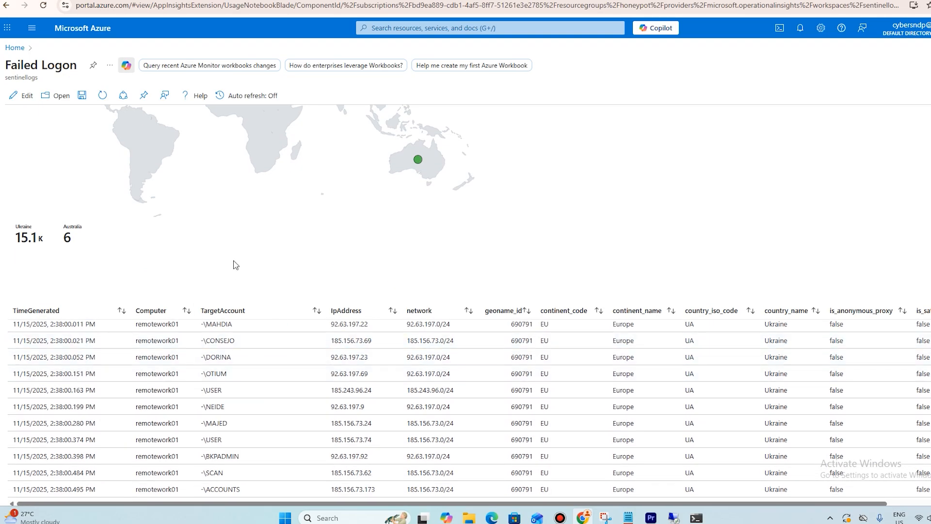
scroll(280, 347, "down", 2)
scroll(333, 329, "down", 3)
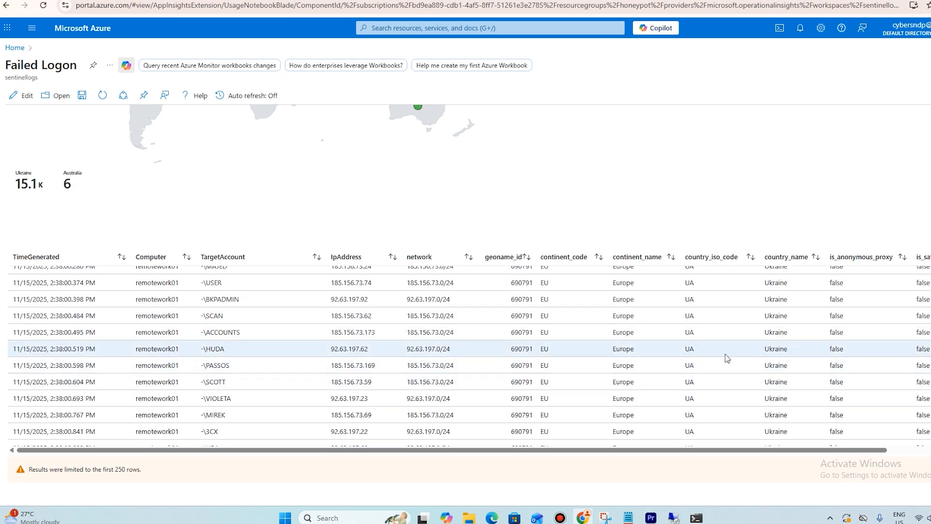
scroll(291, 347, "down", 2)
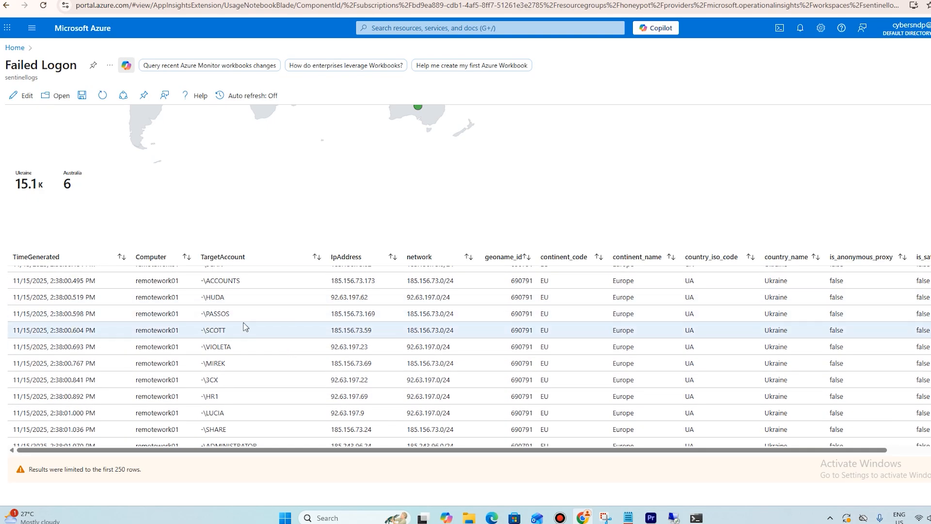
scroll(245, 330, "down", 5)
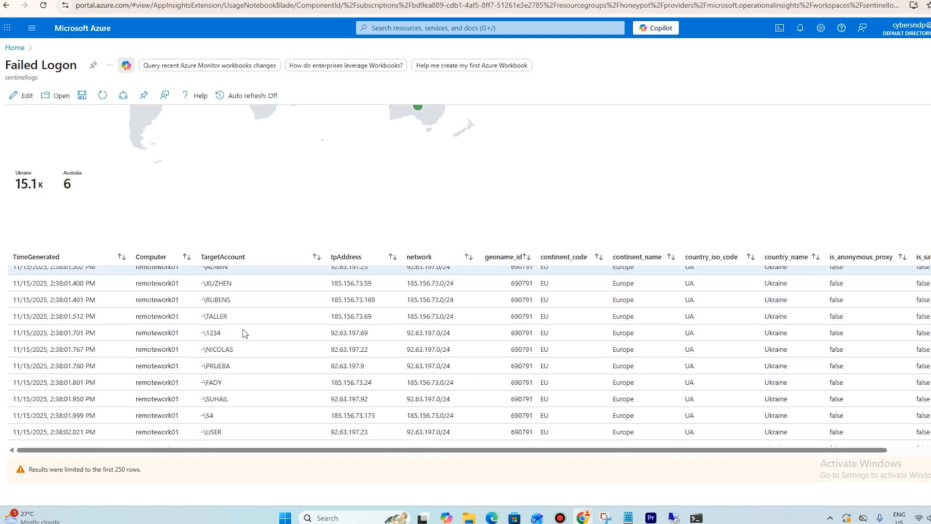
scroll(237, 381, "down", 5)
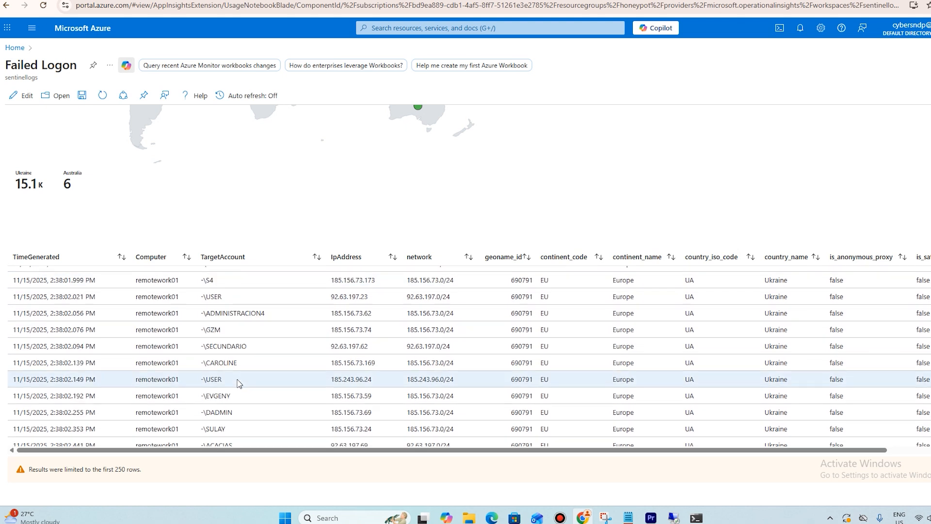
scroll(238, 381, "down", 5)
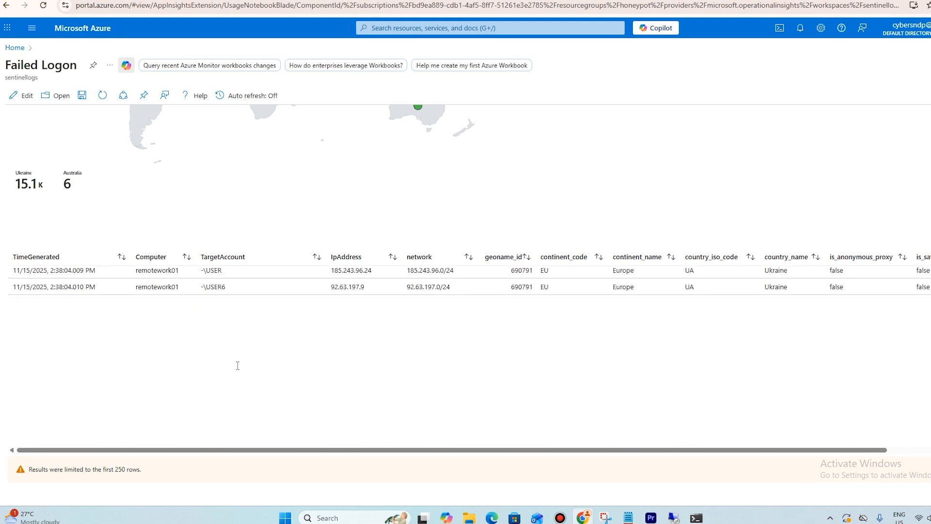
scroll(238, 367, "up", 10)
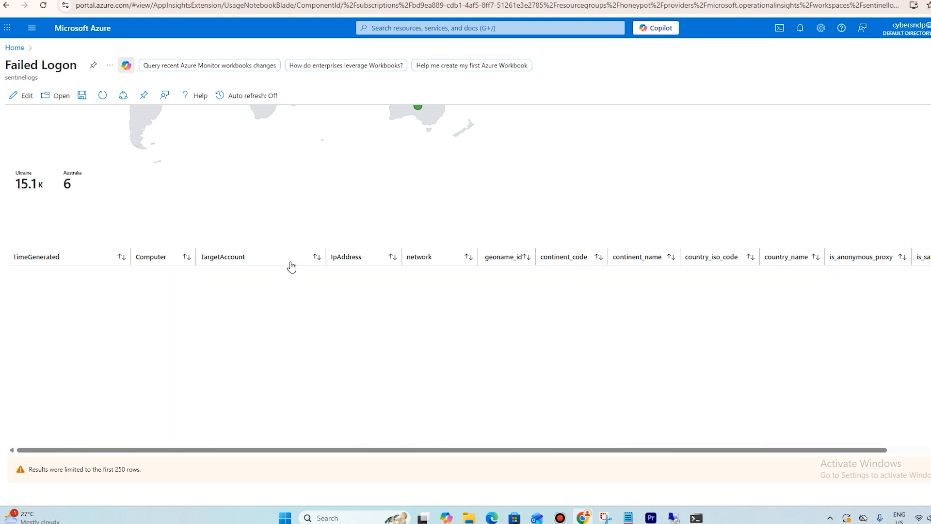
scroll(291, 266, "up", 4)
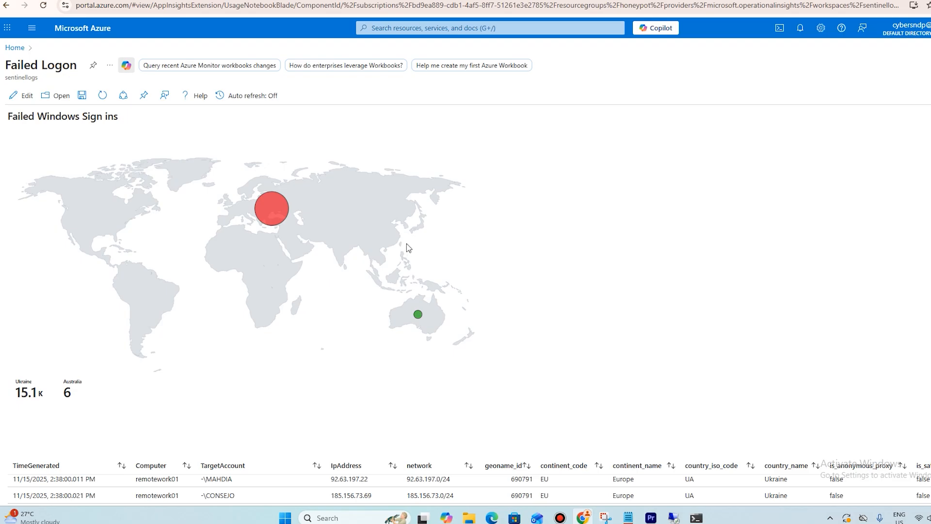
Open the Honeypot resource group from the resource groups list and select it in that list
left_click(406, 27)
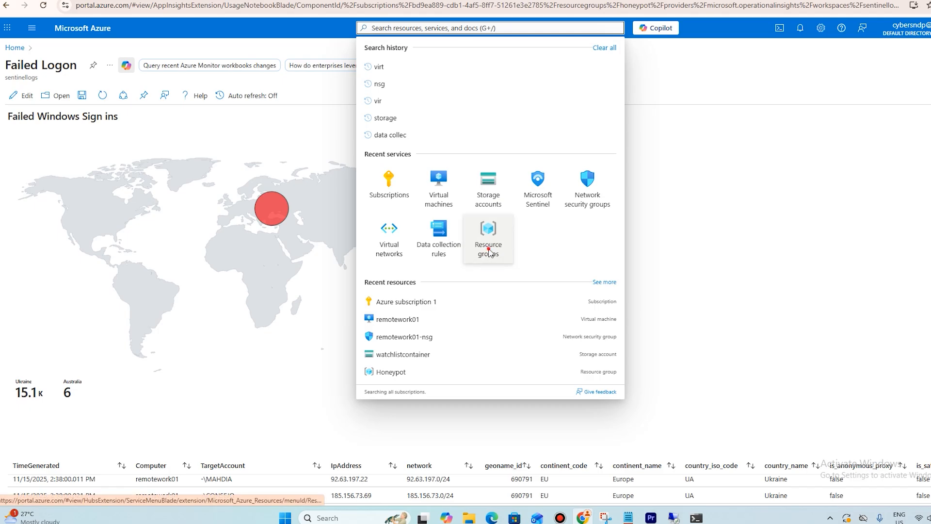
left_click(490, 253)
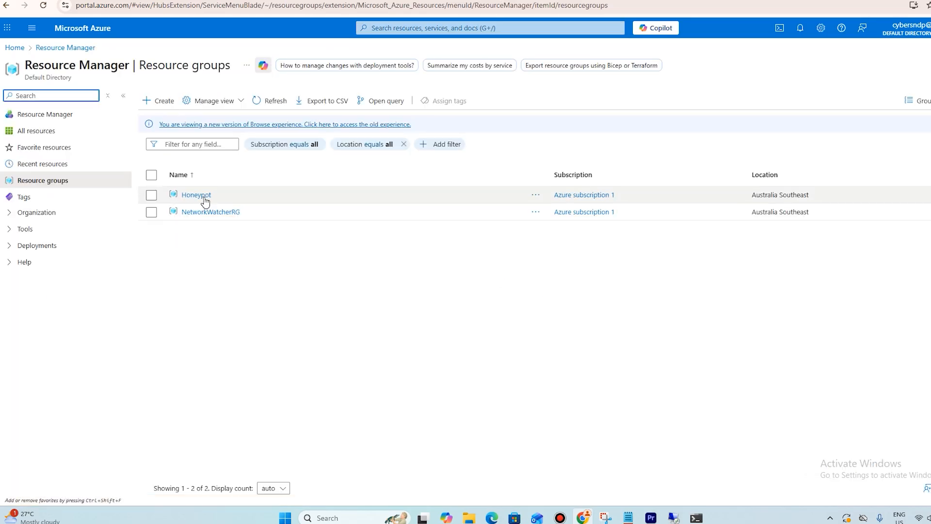
left_click(196, 195)
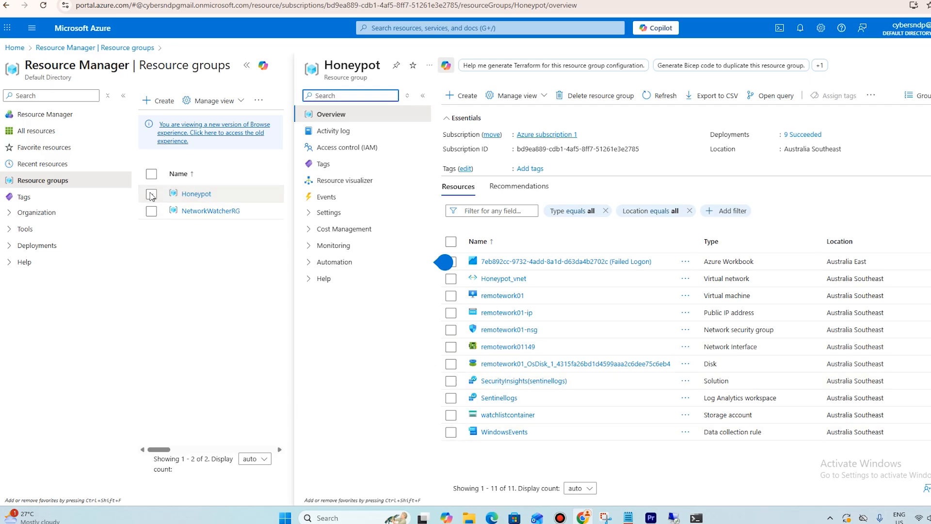
left_click(152, 195)
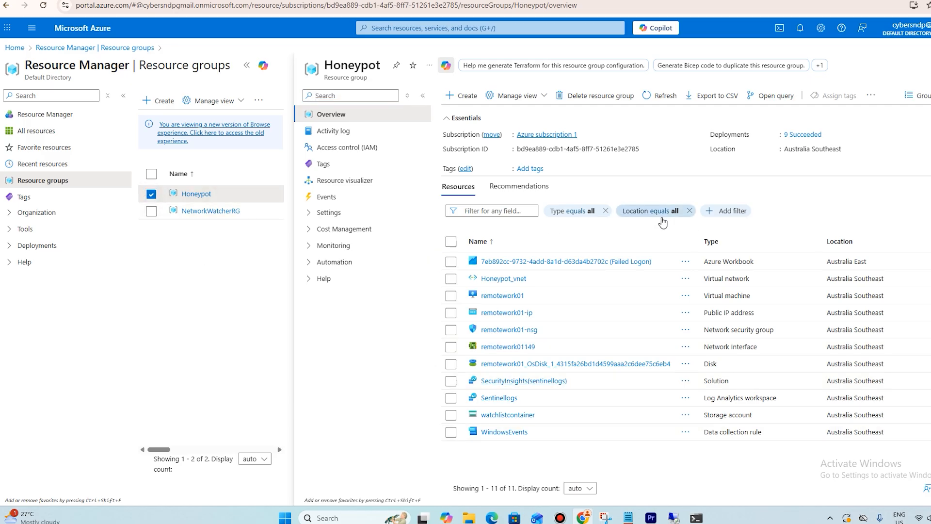